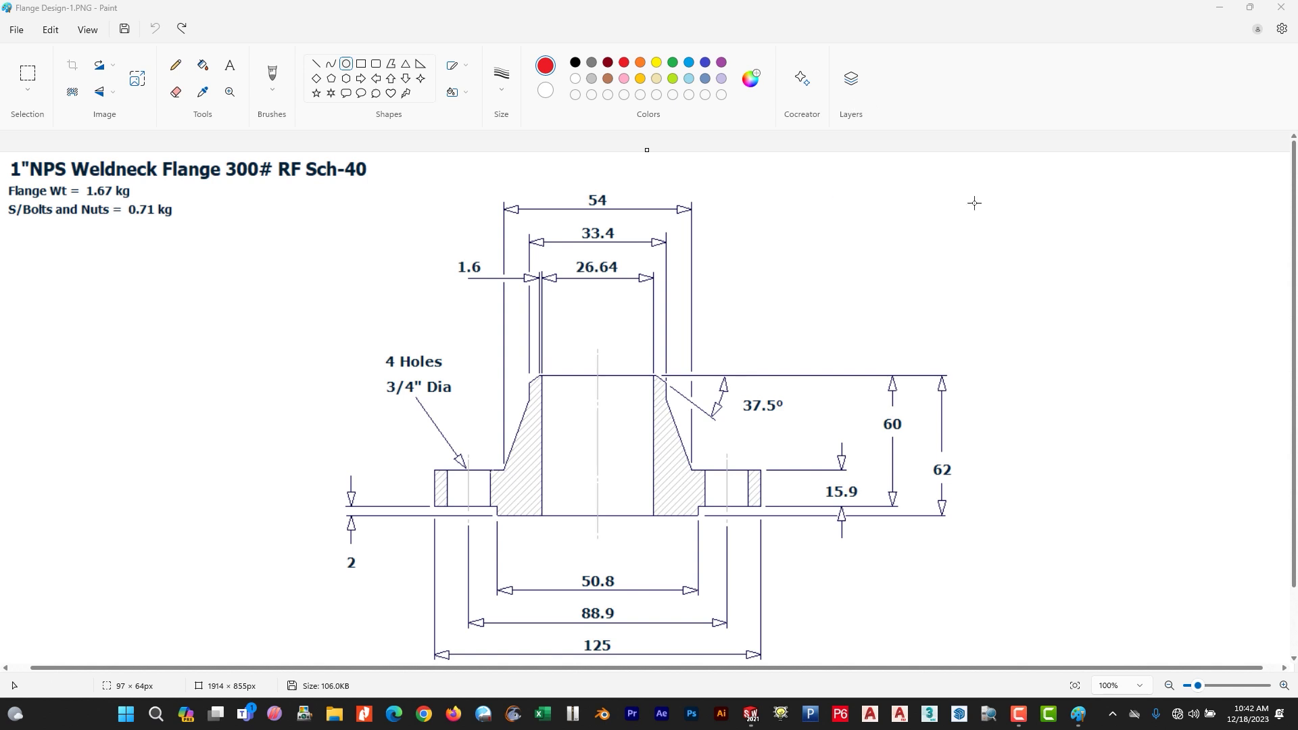
- Scroll through the weld-neck flange drawing in Paint to review its dimensions and bolt notes
scroll(1028, 284, down, 2)
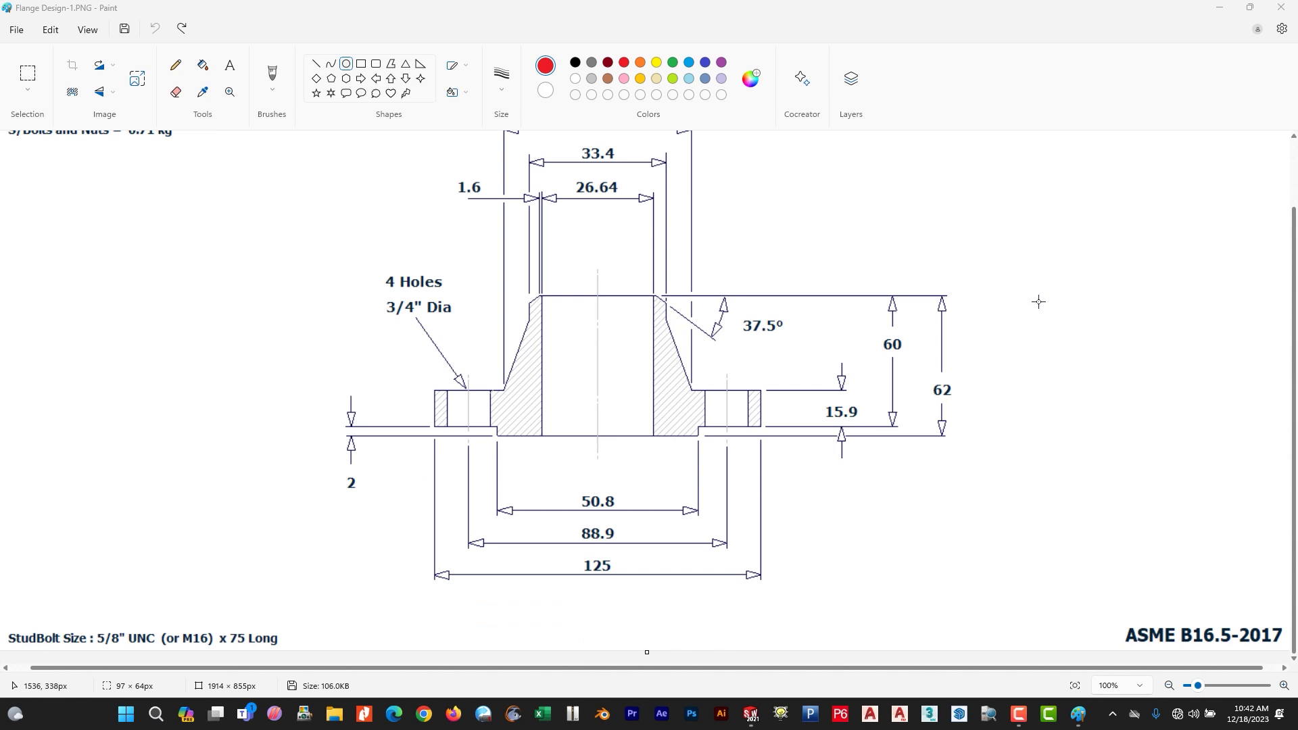
scroll(1015, 243, up, 2)
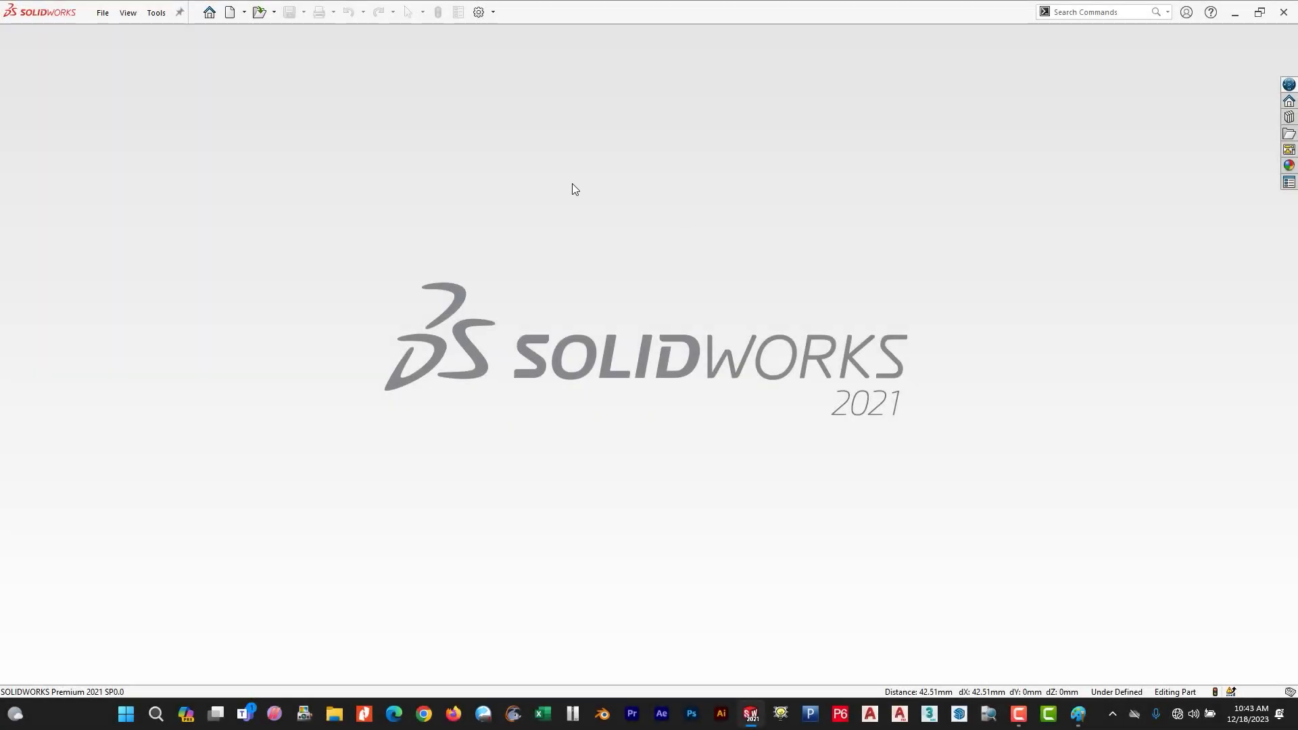
- Create a new part and start a sketch on the Front Plane
click(230, 12)
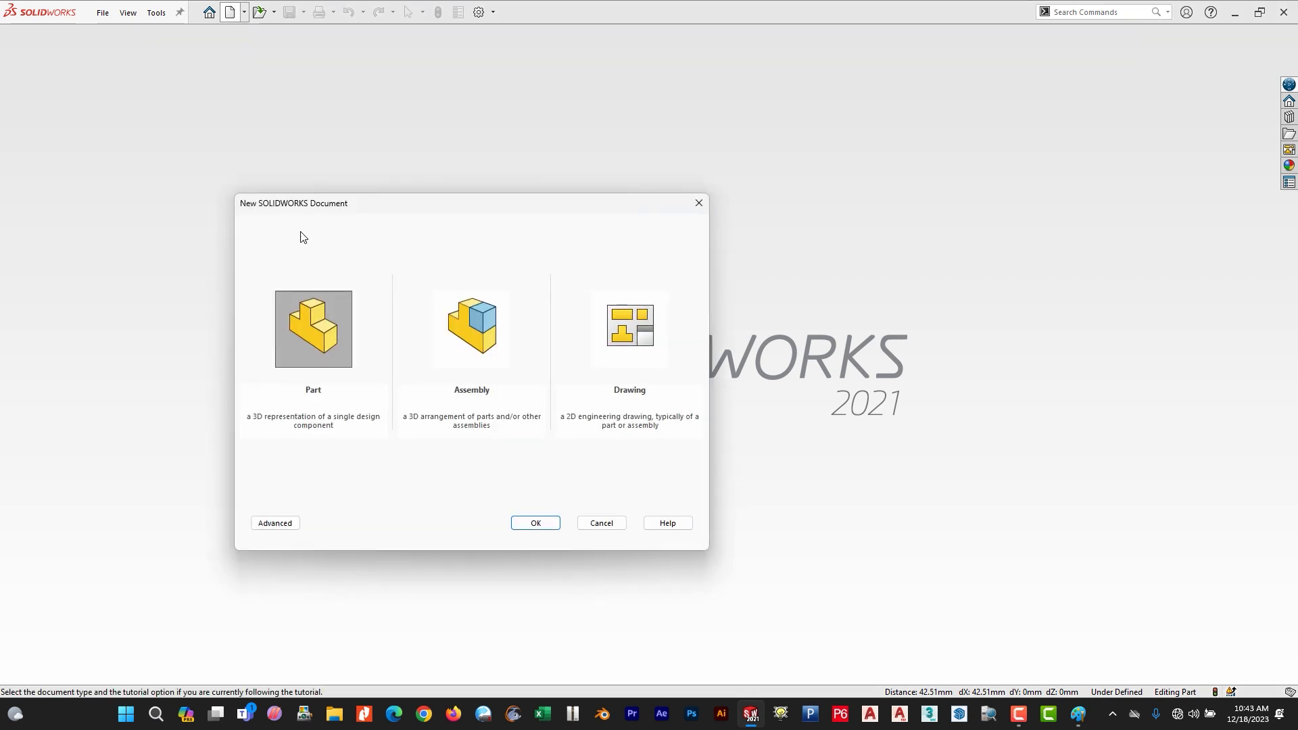
click(533, 523)
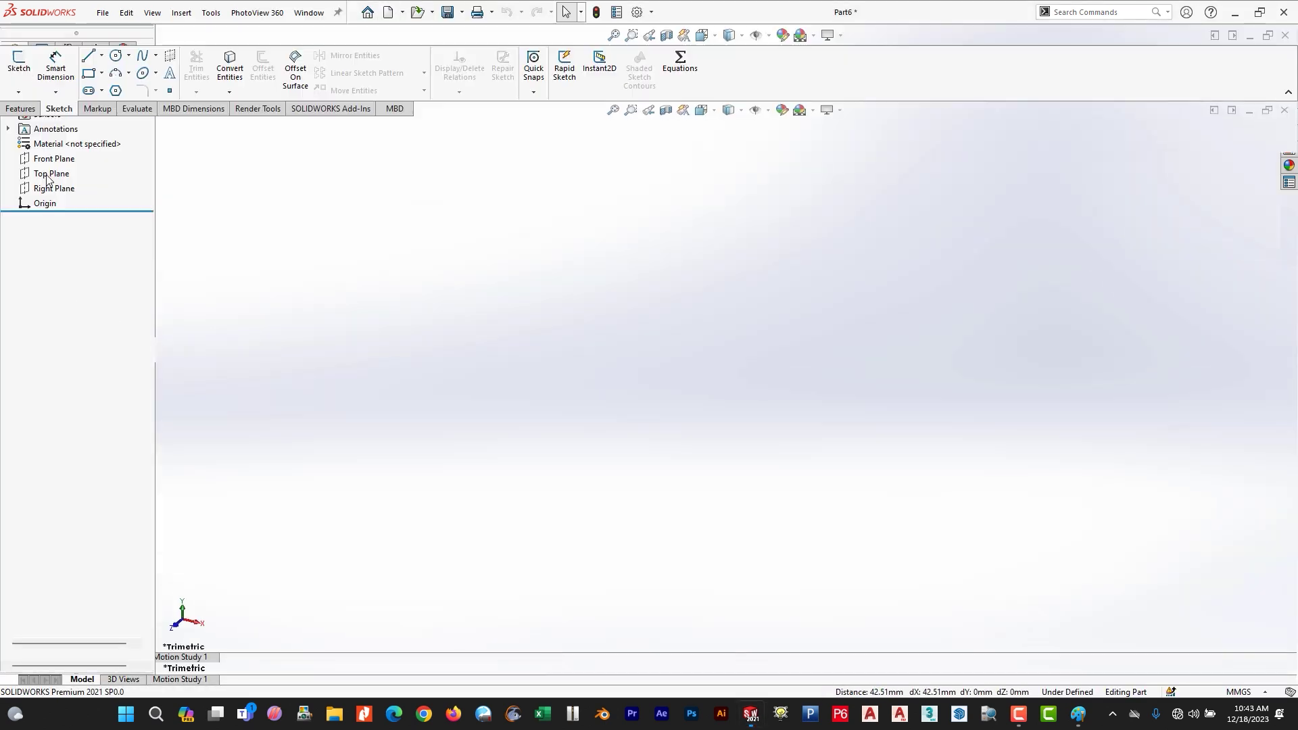
click(60, 251)
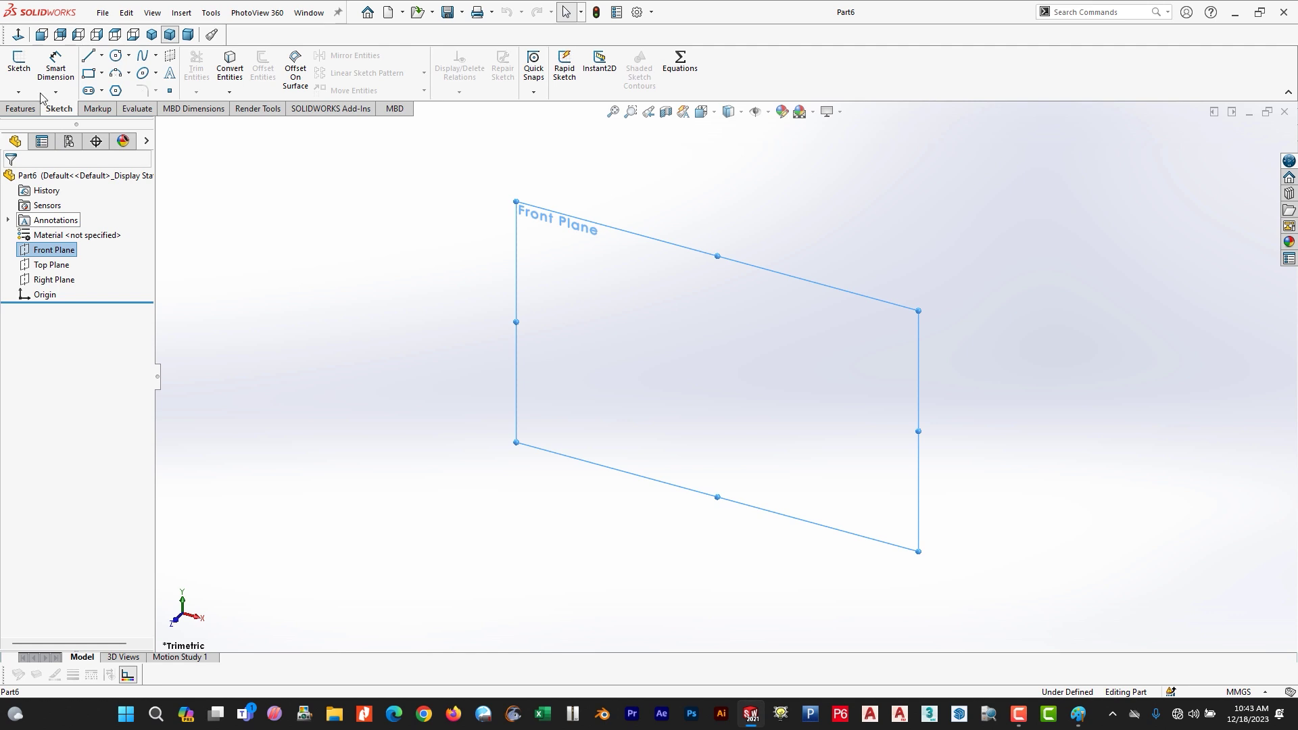
click(19, 64)
- Draw a vertical centerline upward from the origin
click(102, 55)
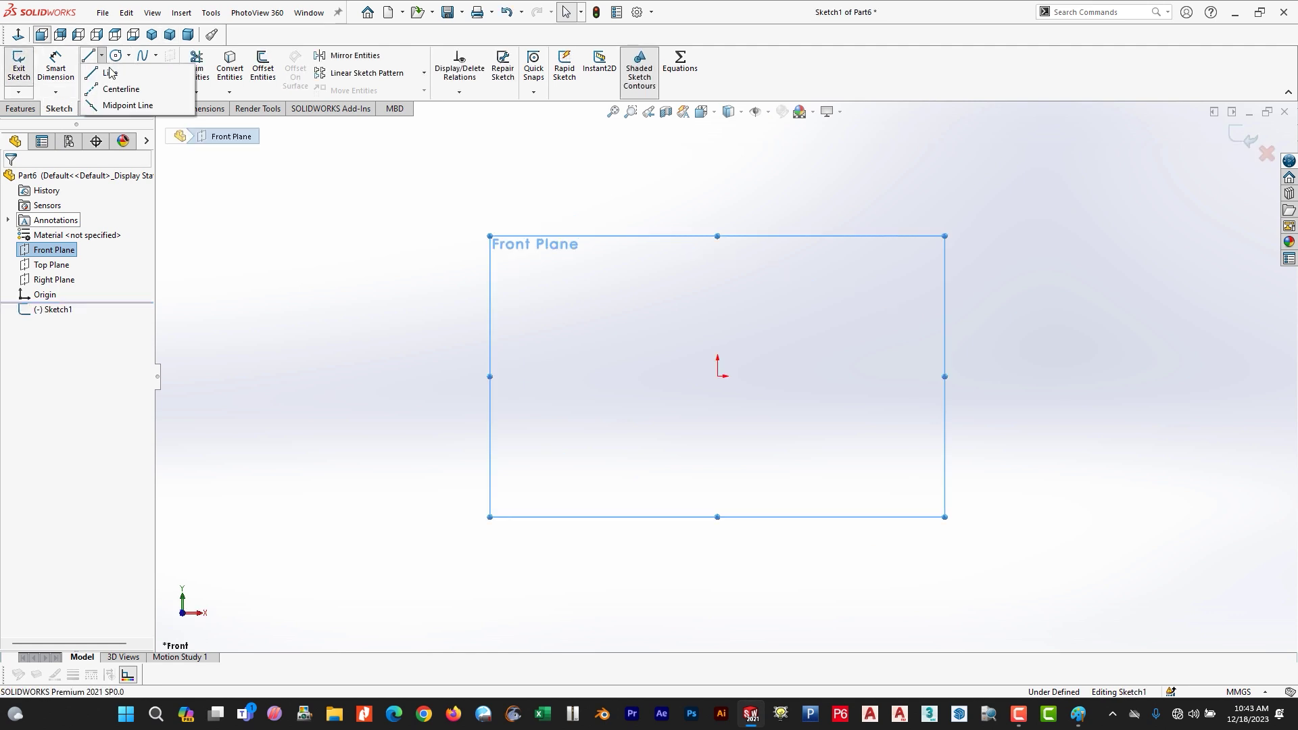
click(125, 88)
click(718, 376)
click(717, 196)
key(Escape)
key(alt+Tab)
key(alt+Tab)
key(alt+Tab)
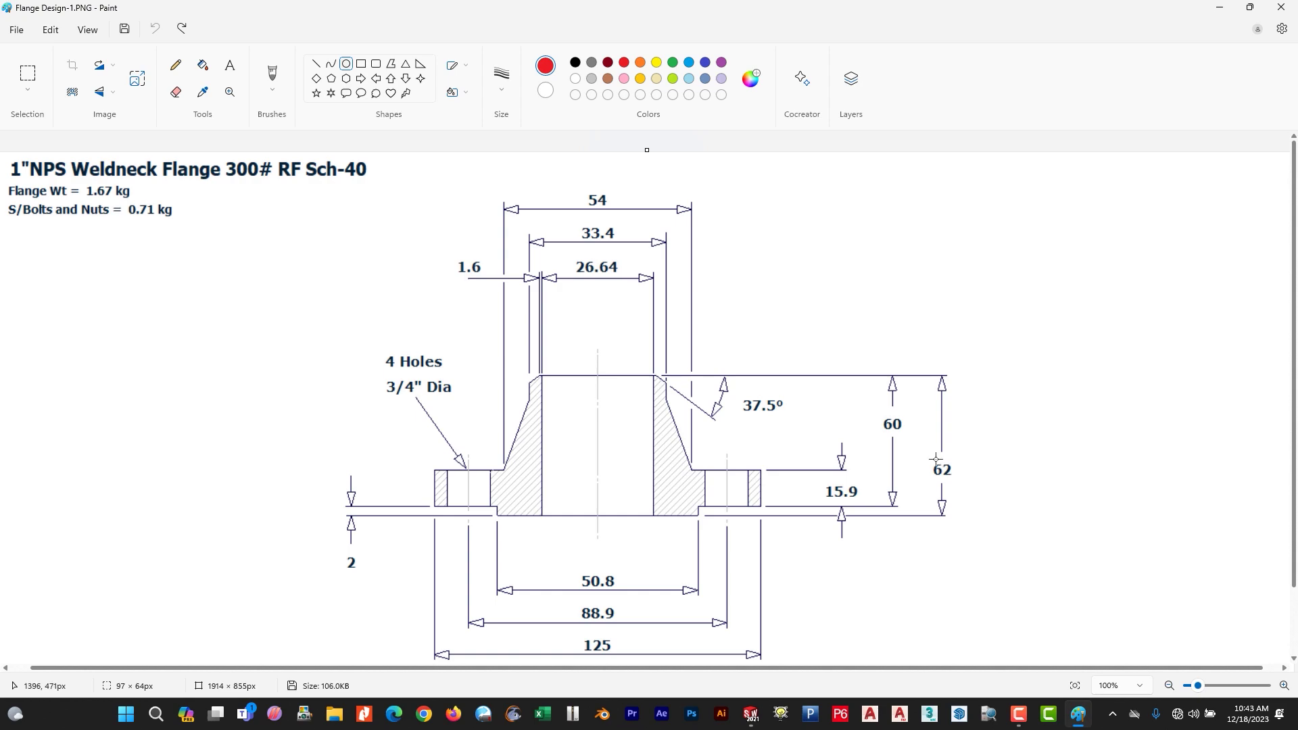
- Give the vertical centerline a 62 mm length dimension, matching the drawing's height
drag(959, 484, 967, 492)
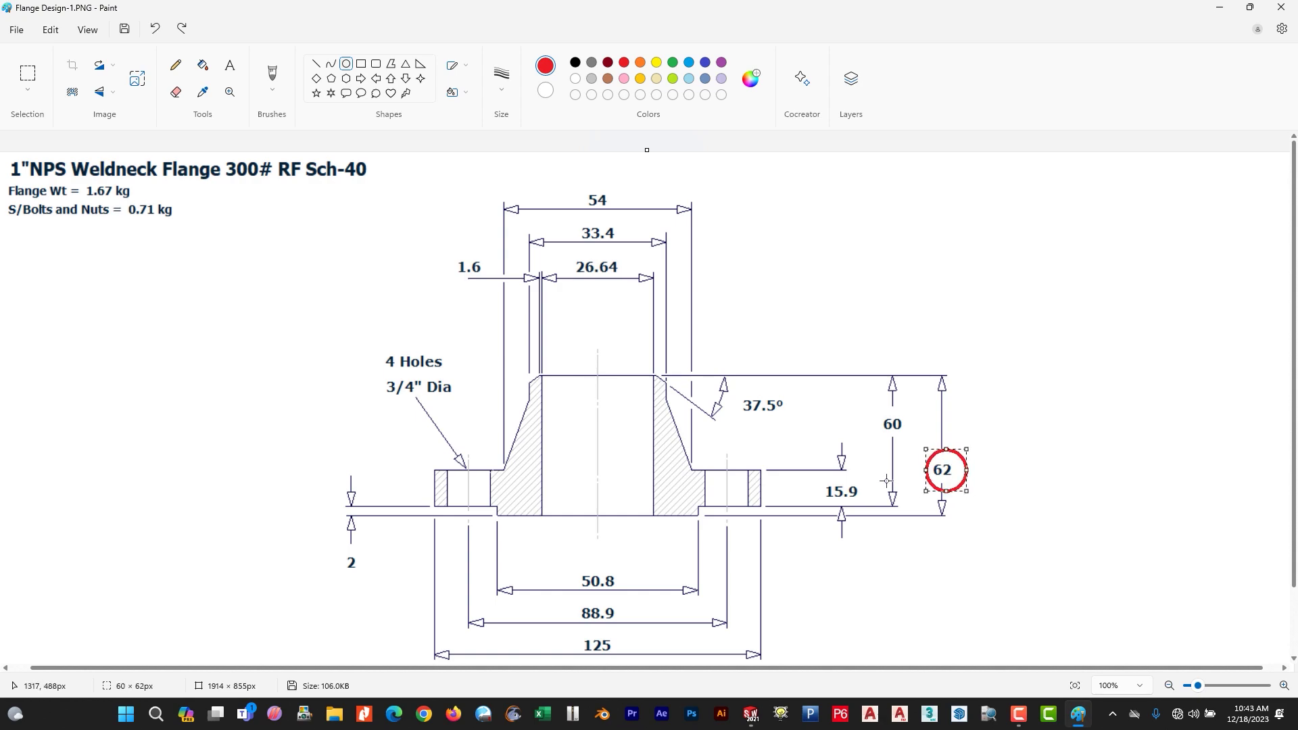
key(alt+Tab)
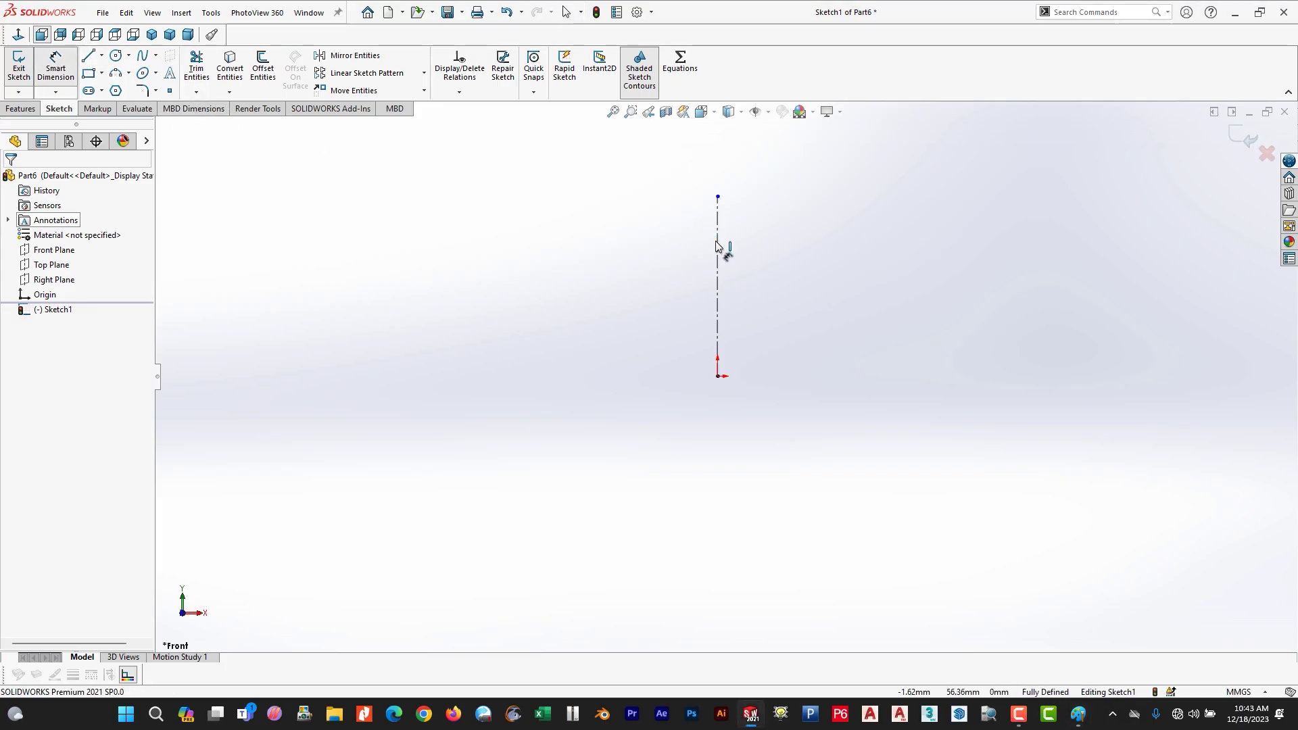
click(717, 277)
click(925, 297)
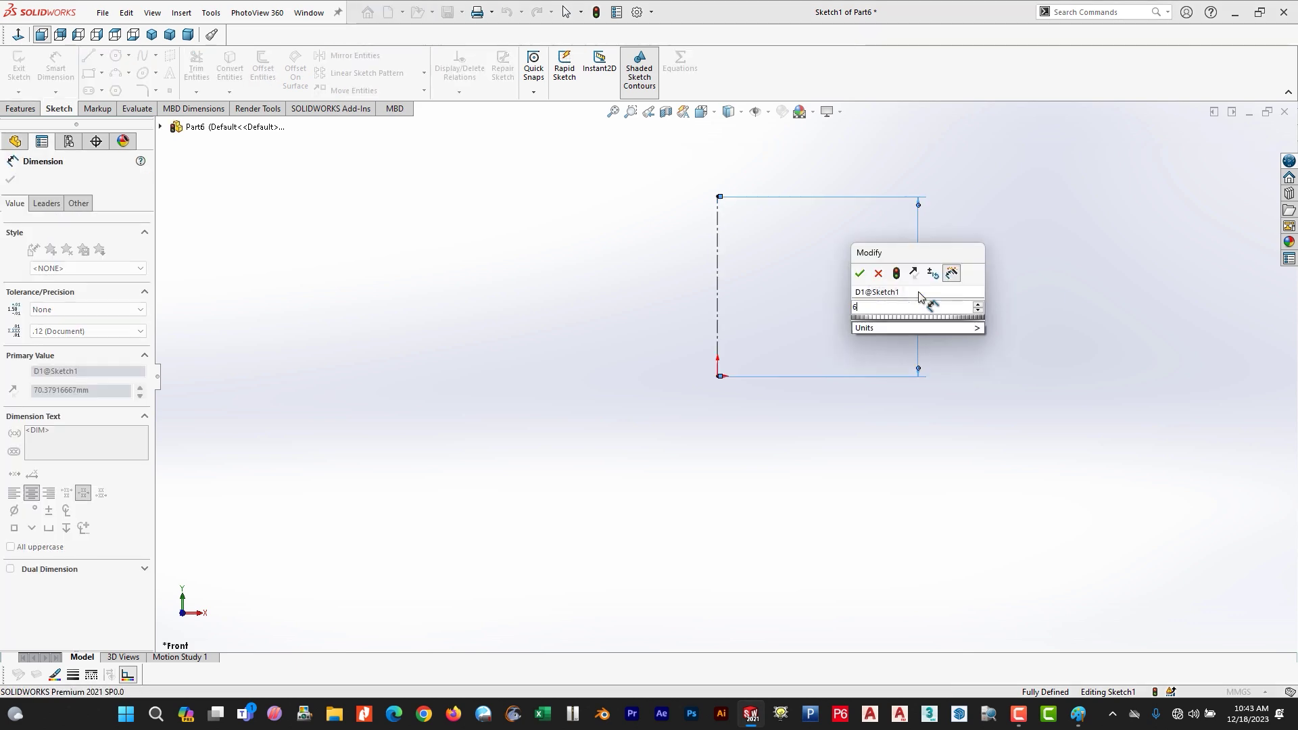
text(62)
key(Return)
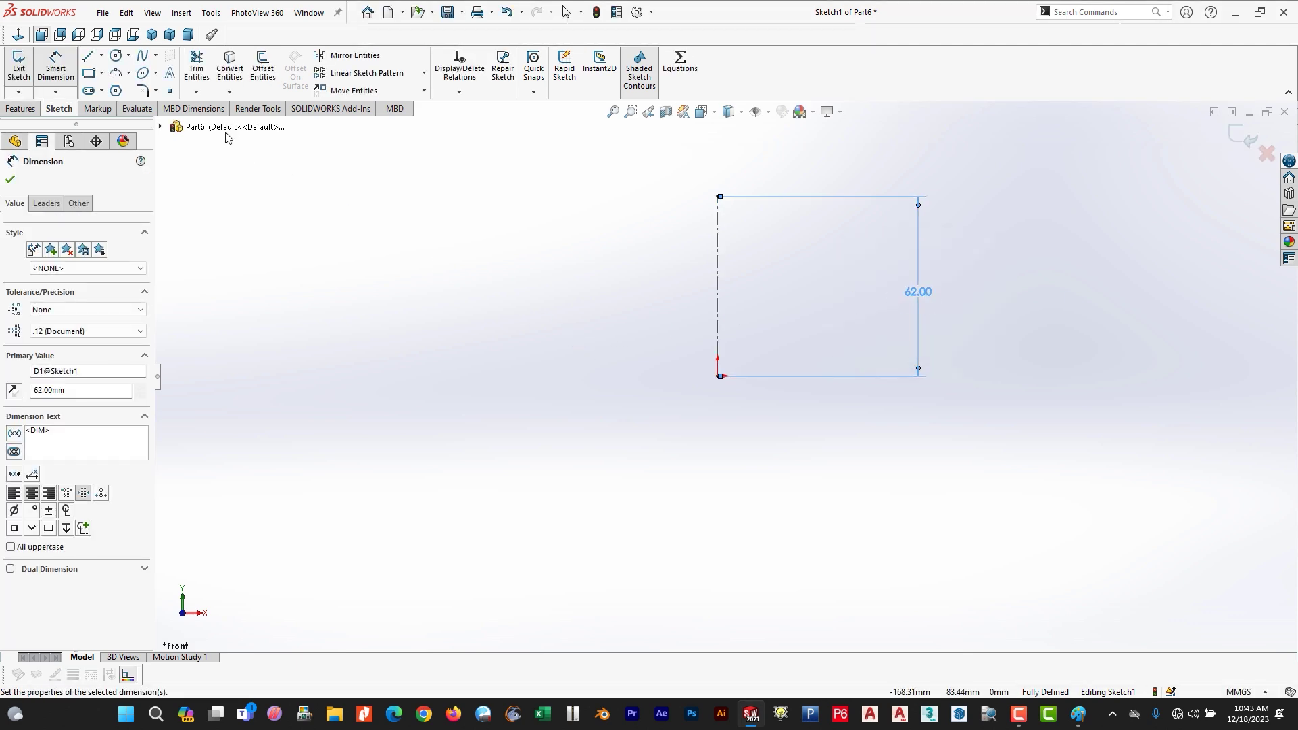
- Clear the red mark around 62 and briefly circle the 4 Holes callout and left flange
key(alt+Tab)
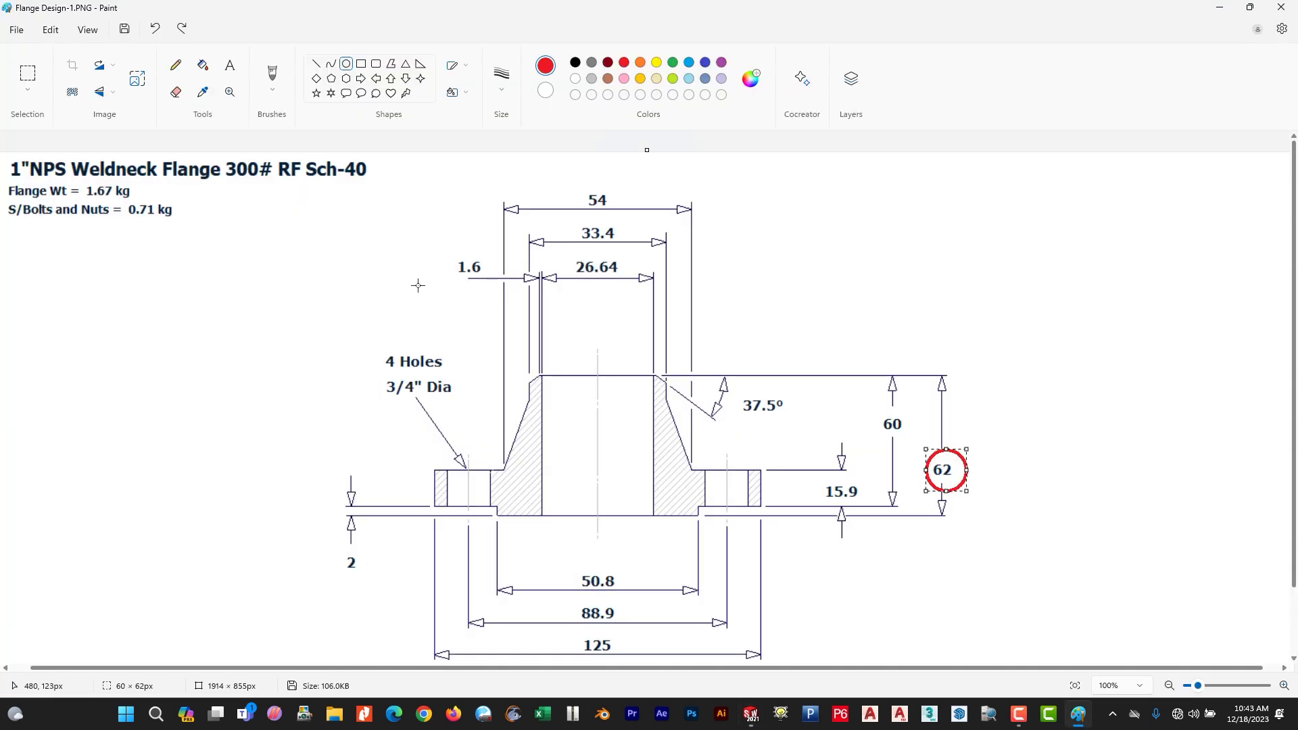
key(ctrl+z)
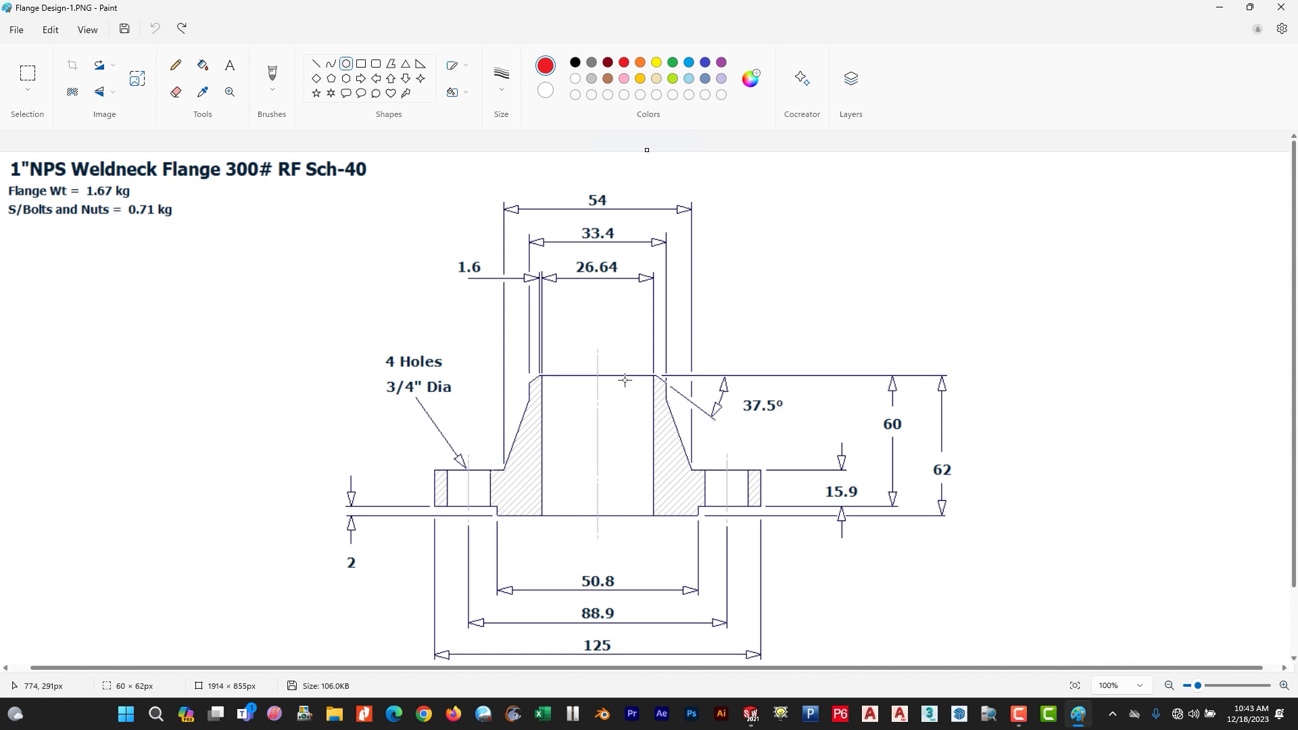
drag(375, 314, 589, 563)
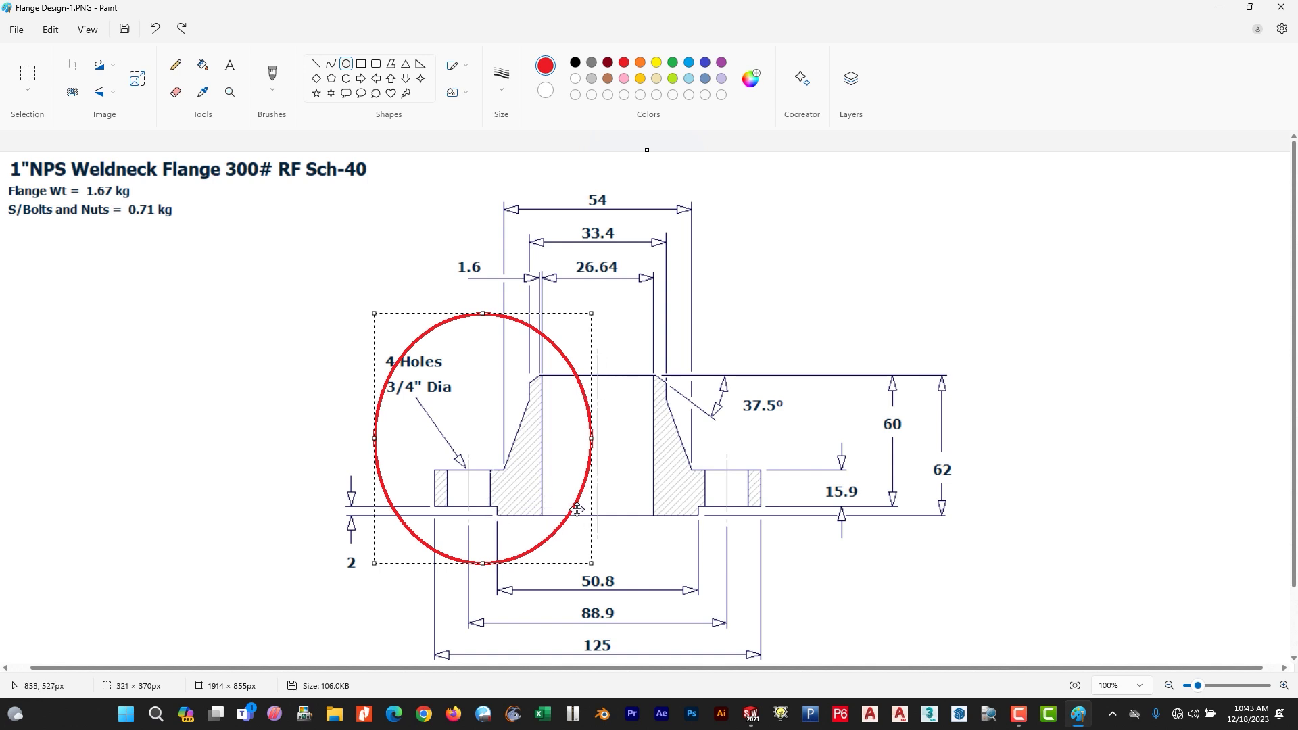
key(ctrl+z)
key(alt+Tab)
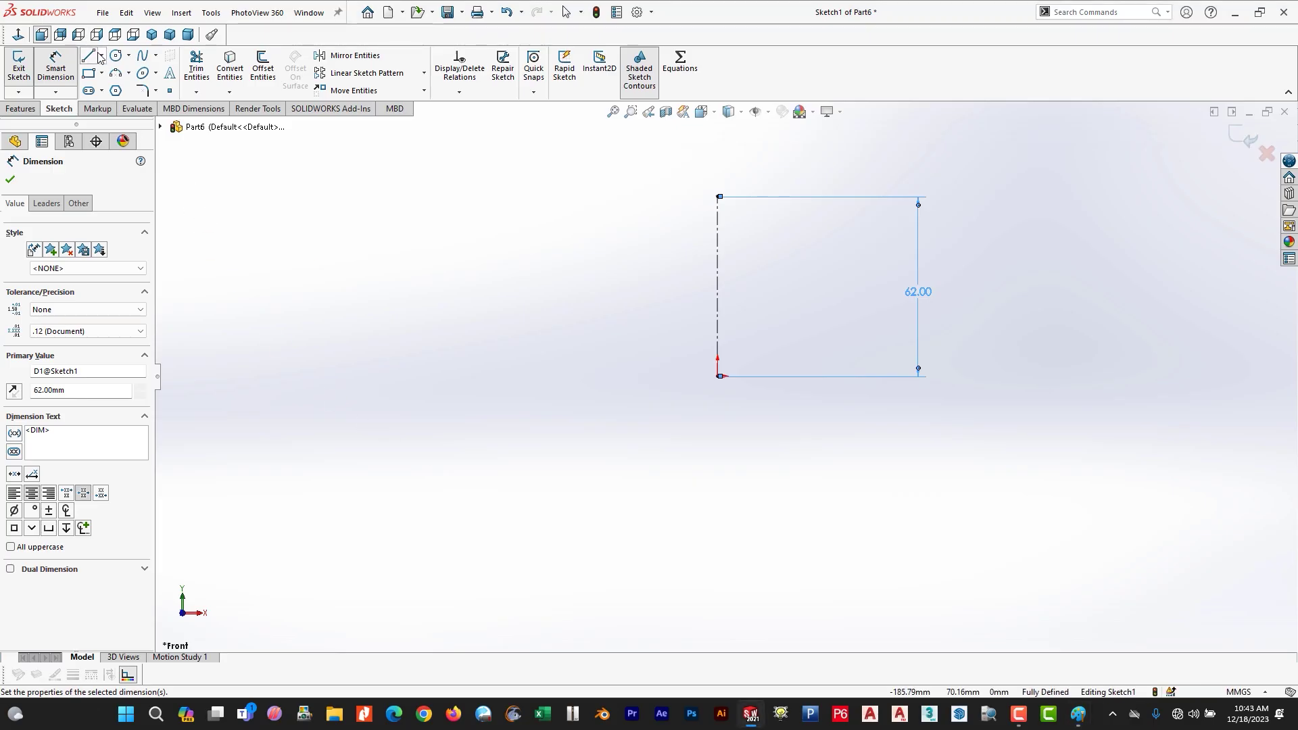
- Draw the flange half-profile lines: base, step, flange rim, tapered hub, neck top and bore
click(94, 56)
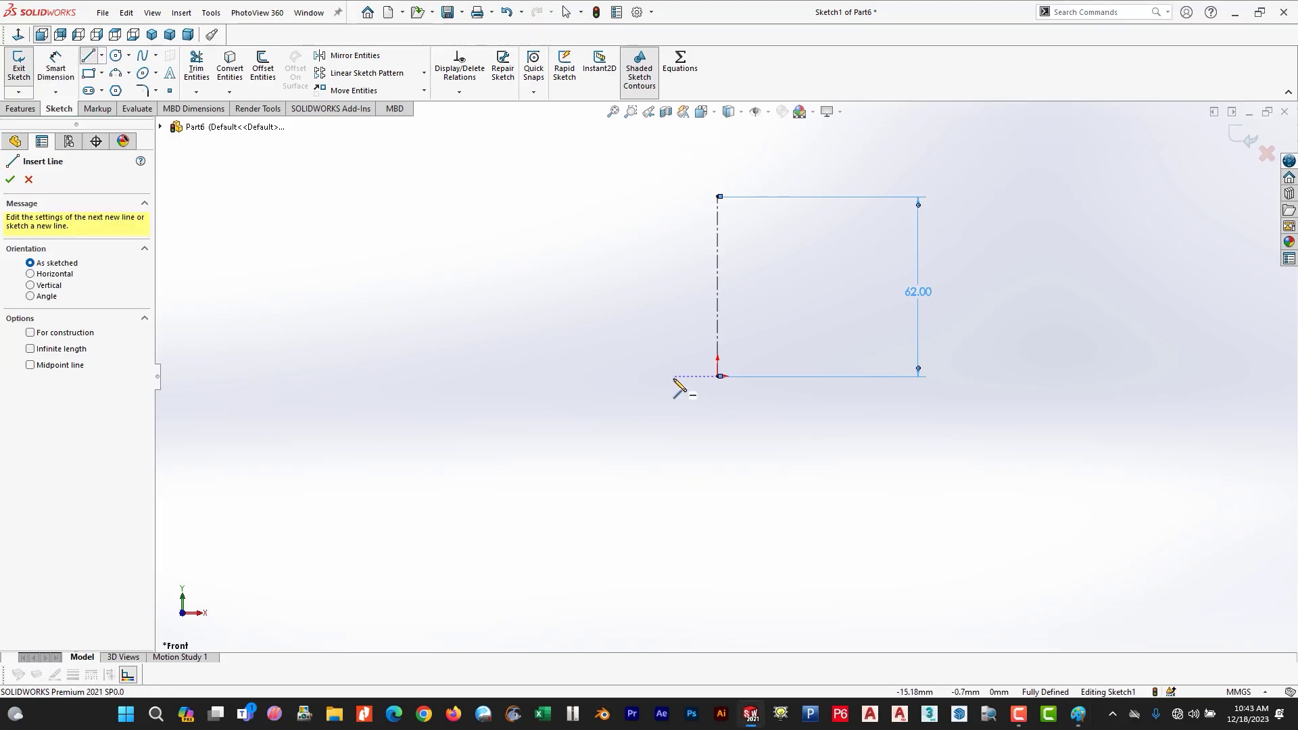
click(675, 376)
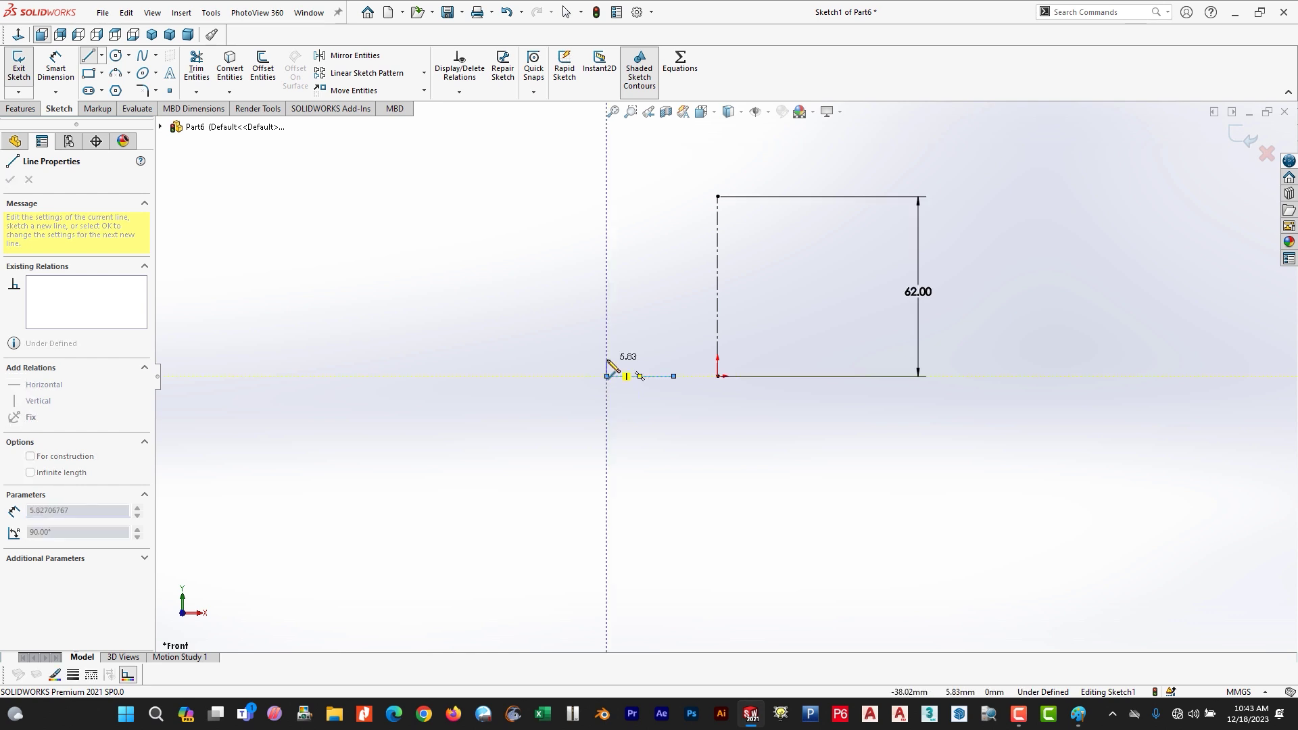
click(607, 376)
click(607, 359)
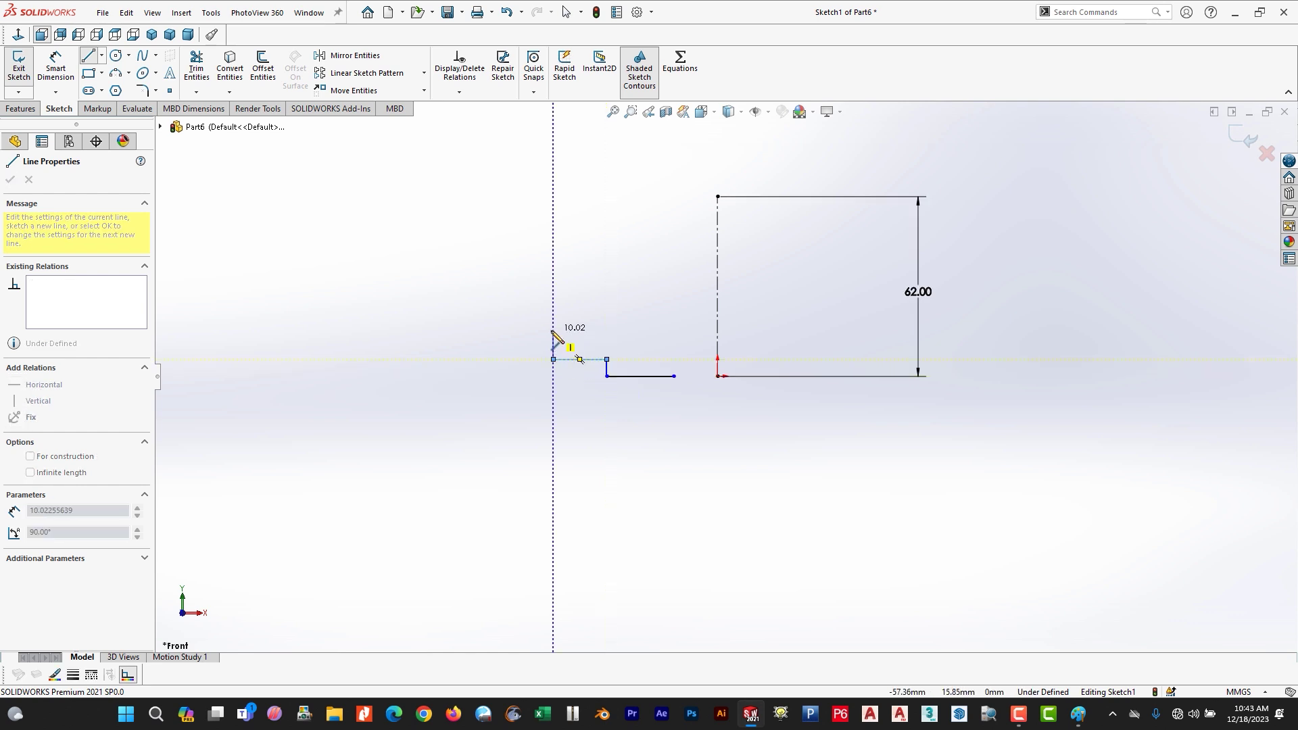
click(554, 327)
click(626, 327)
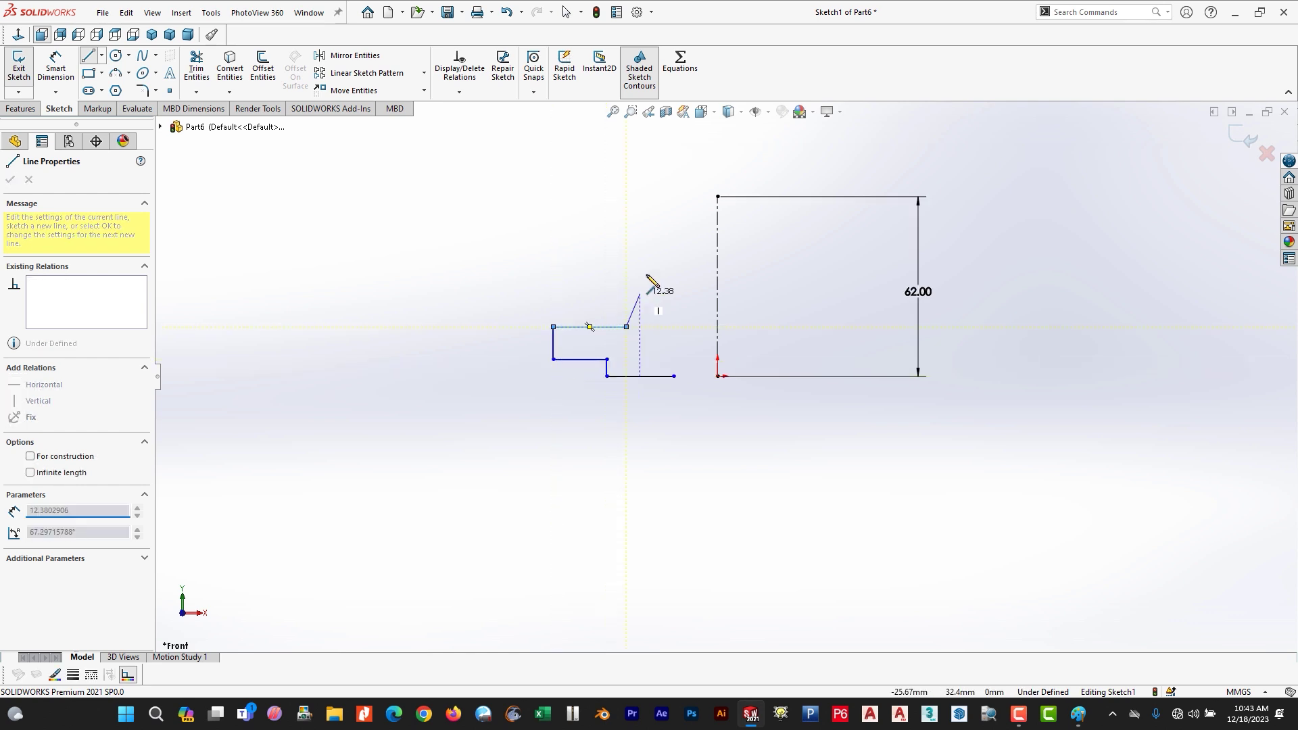
click(654, 236)
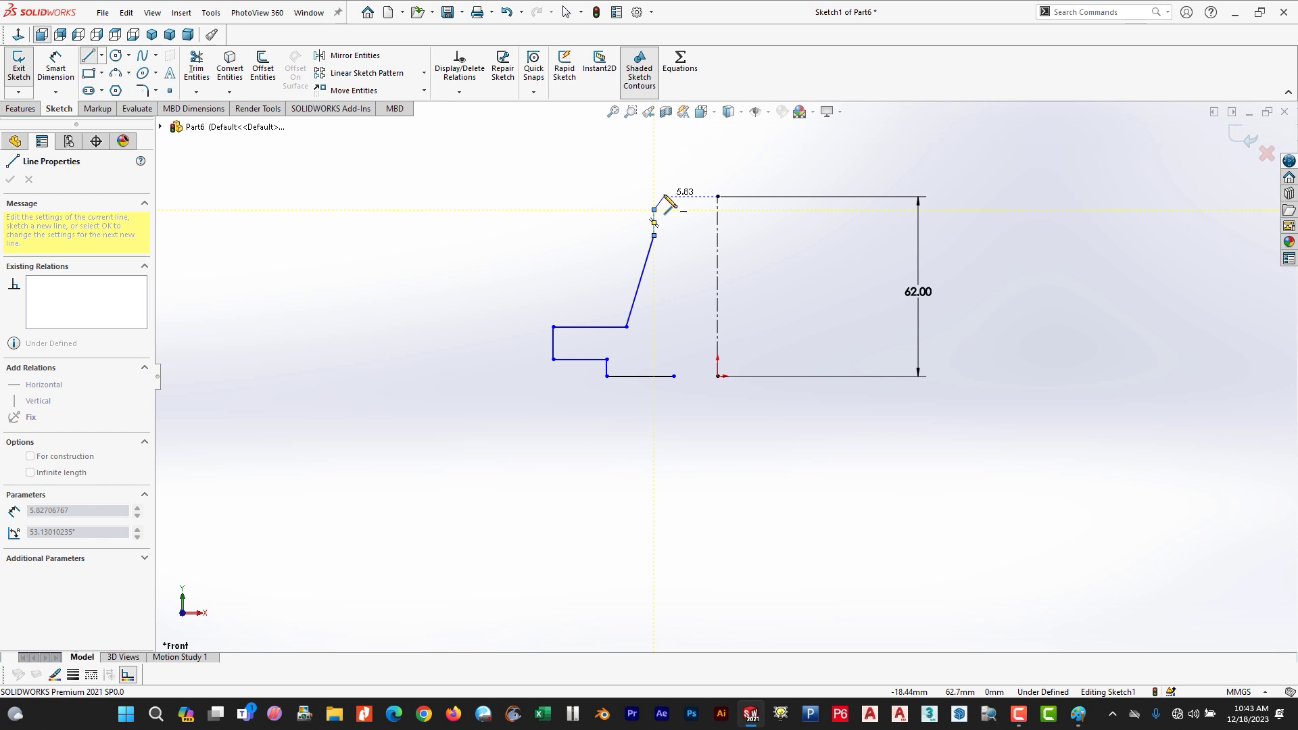
click(665, 196)
click(674, 196)
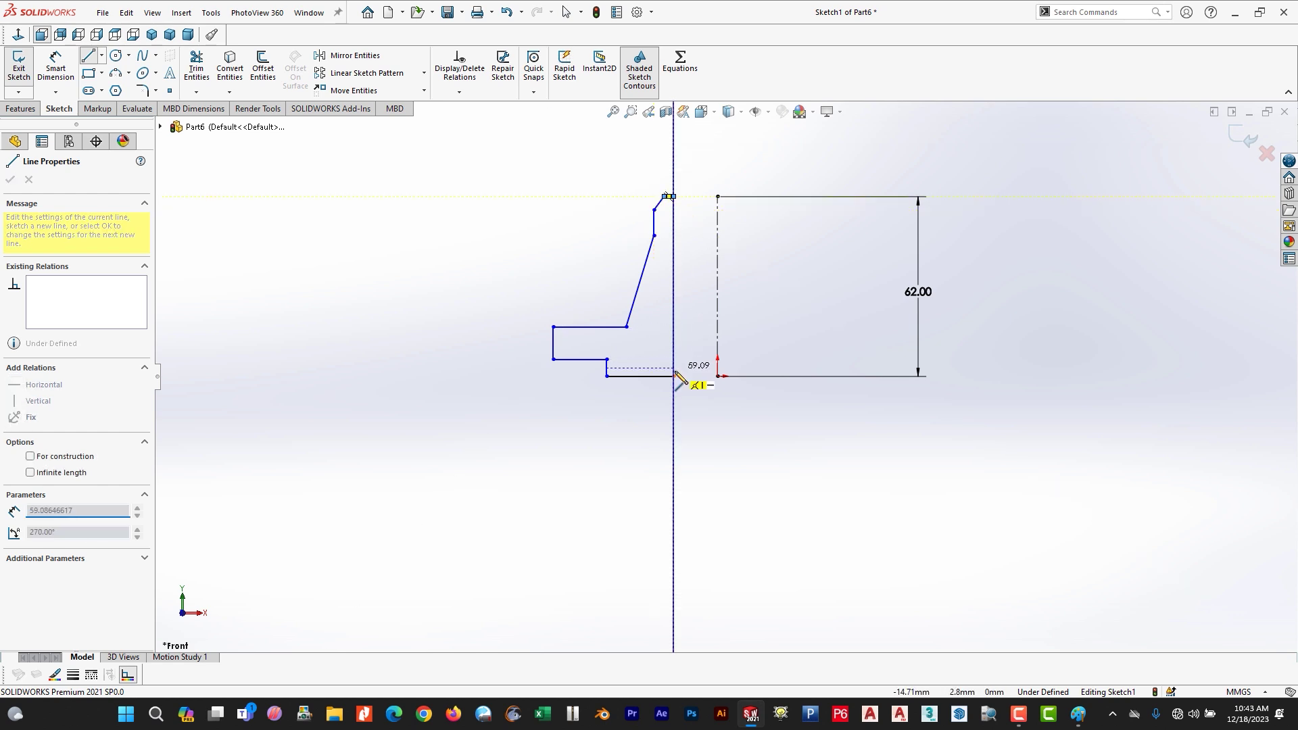
click(674, 369)
click(674, 377)
key(Escape)
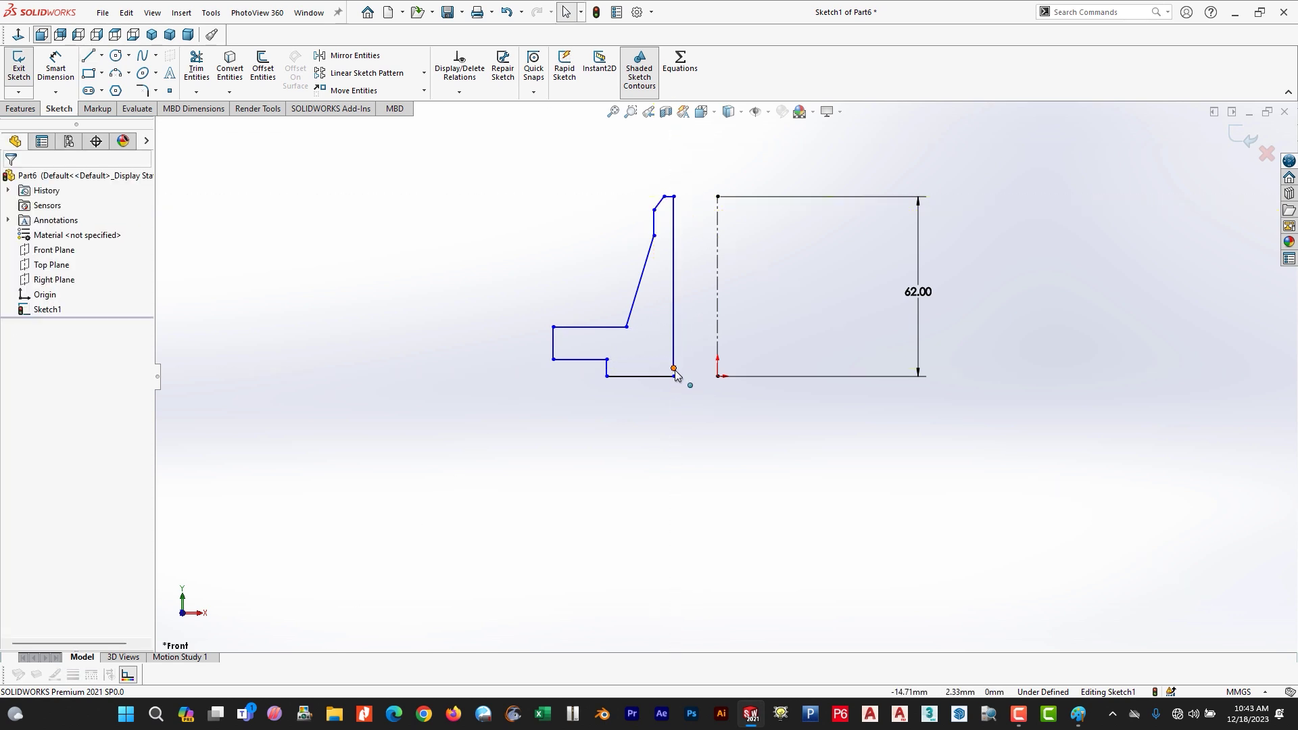
- Replace the misdrawn bore line with one from the neck top to the bottom corner, closing the profile
click(674, 376)
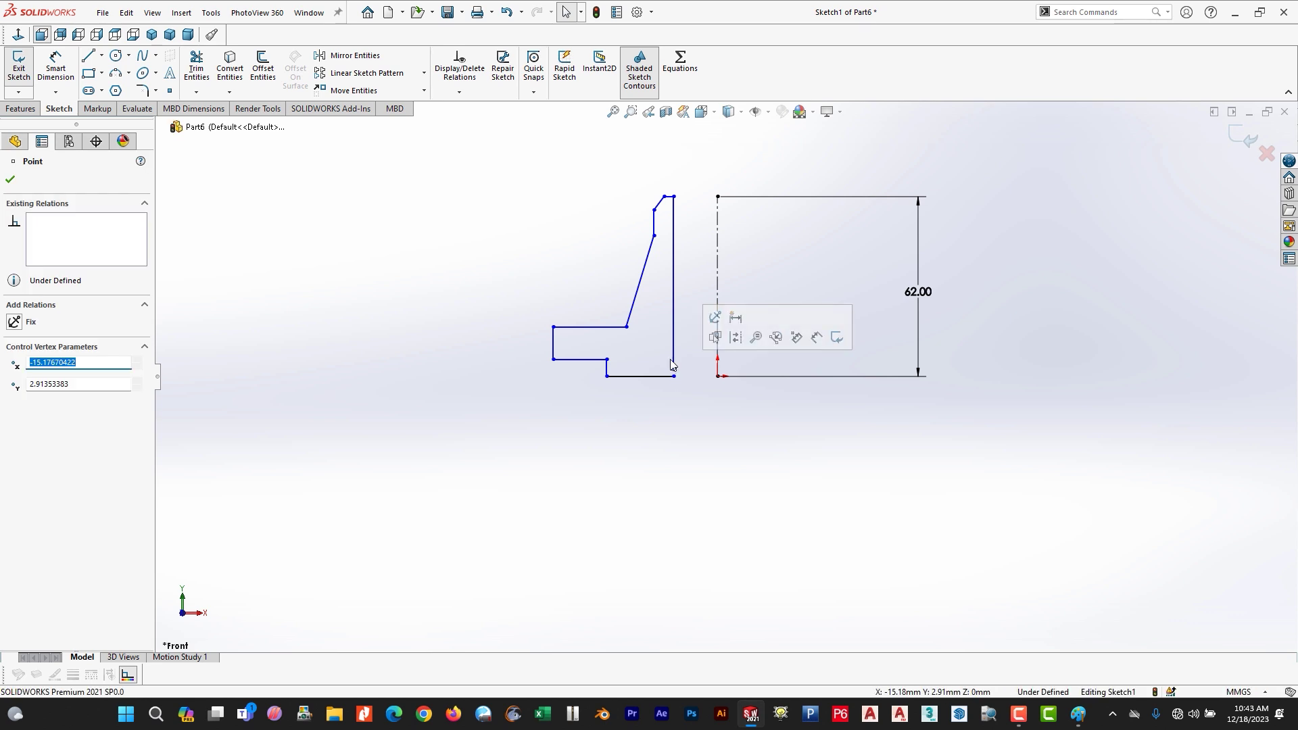
click(674, 328)
key(Delete)
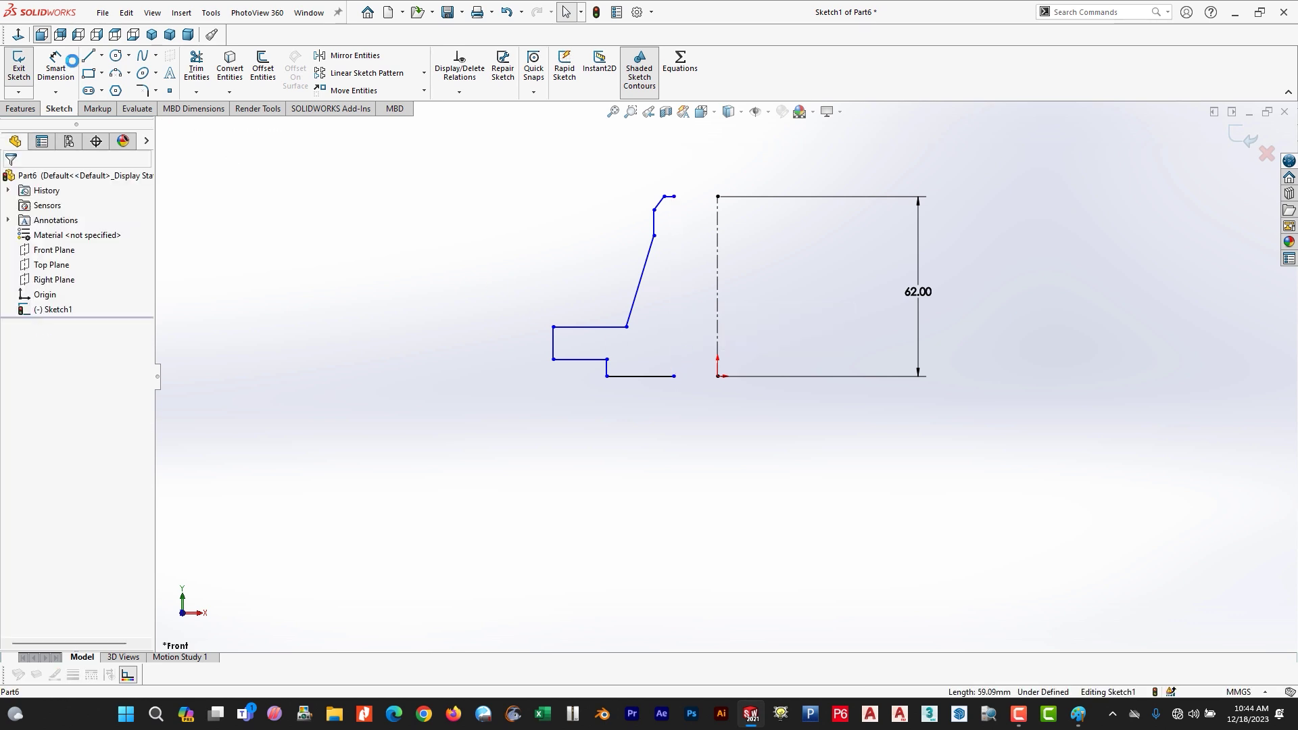
click(89, 57)
click(669, 196)
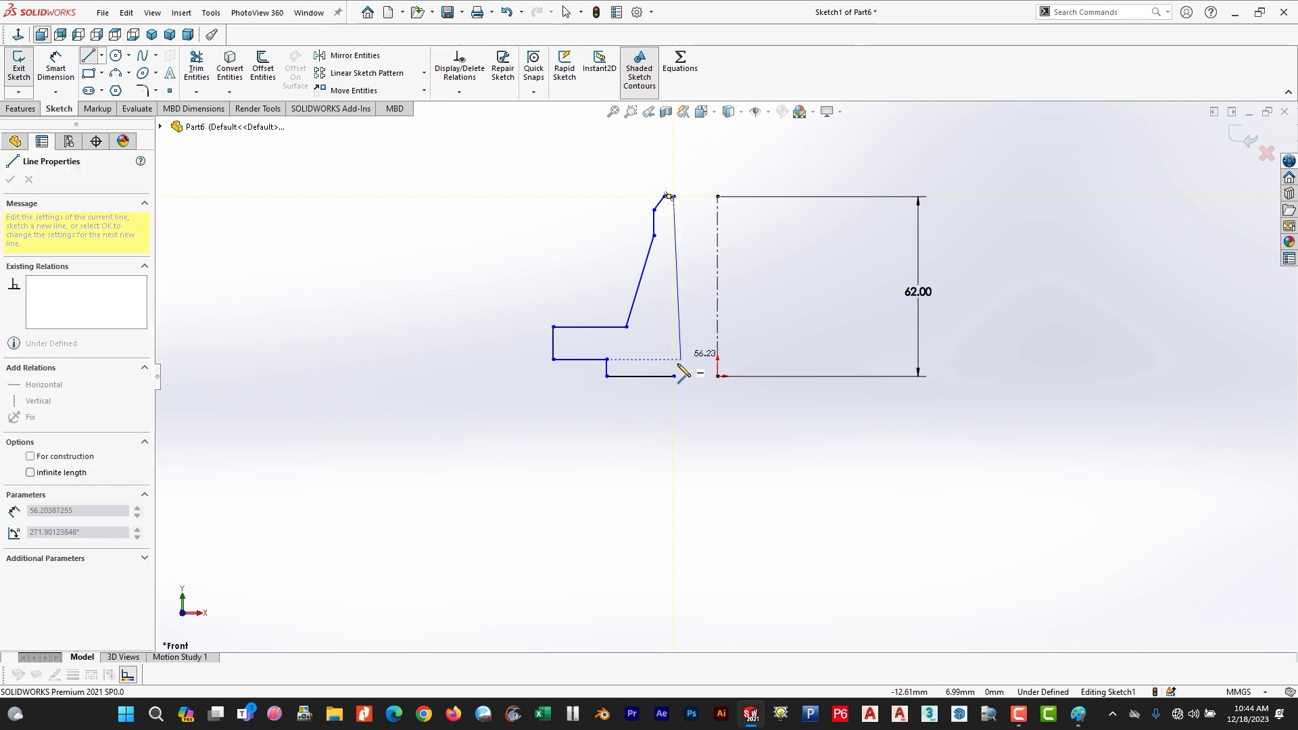
click(674, 377)
key(Escape)
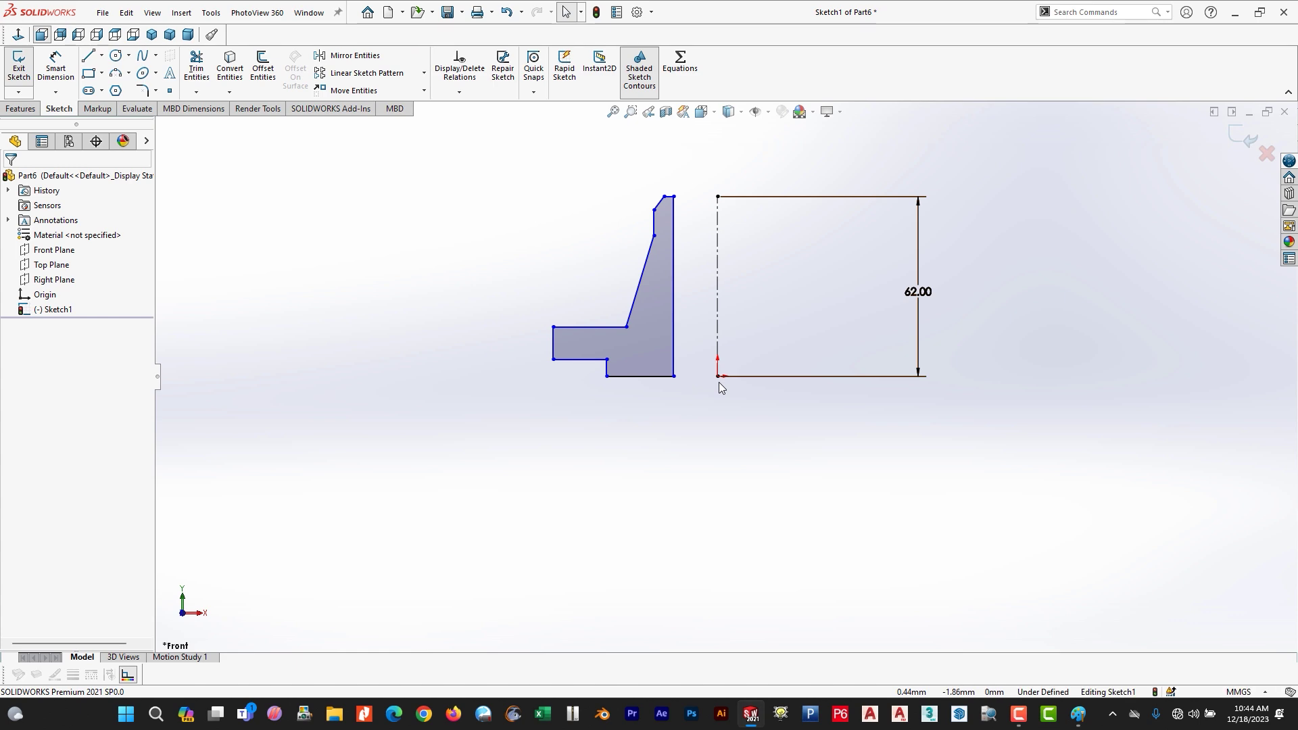
key(alt+Tab)
- Dimension the bore wall 13.32 mm from the centerline, half of the 26.64 bore diameter
scroll(661, 545, down, 1)
scroll(661, 545, up, 1)
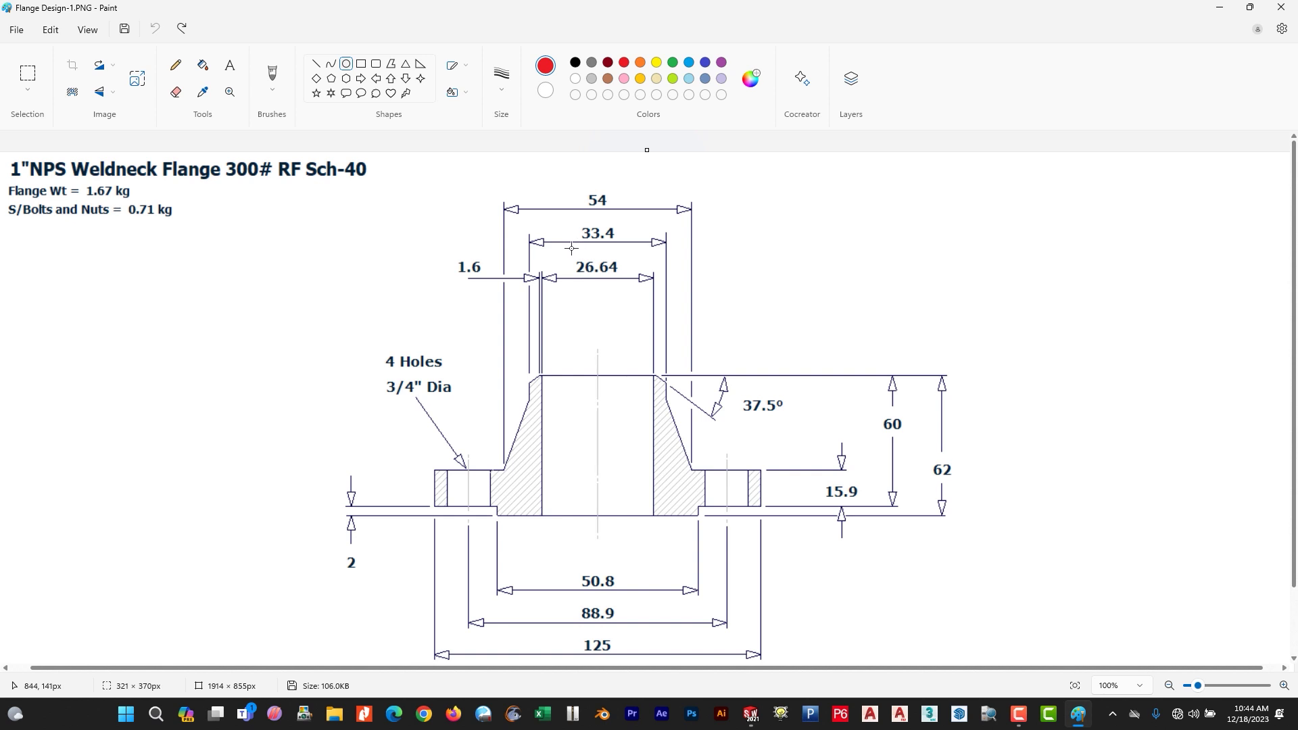
drag(572, 249, 630, 290)
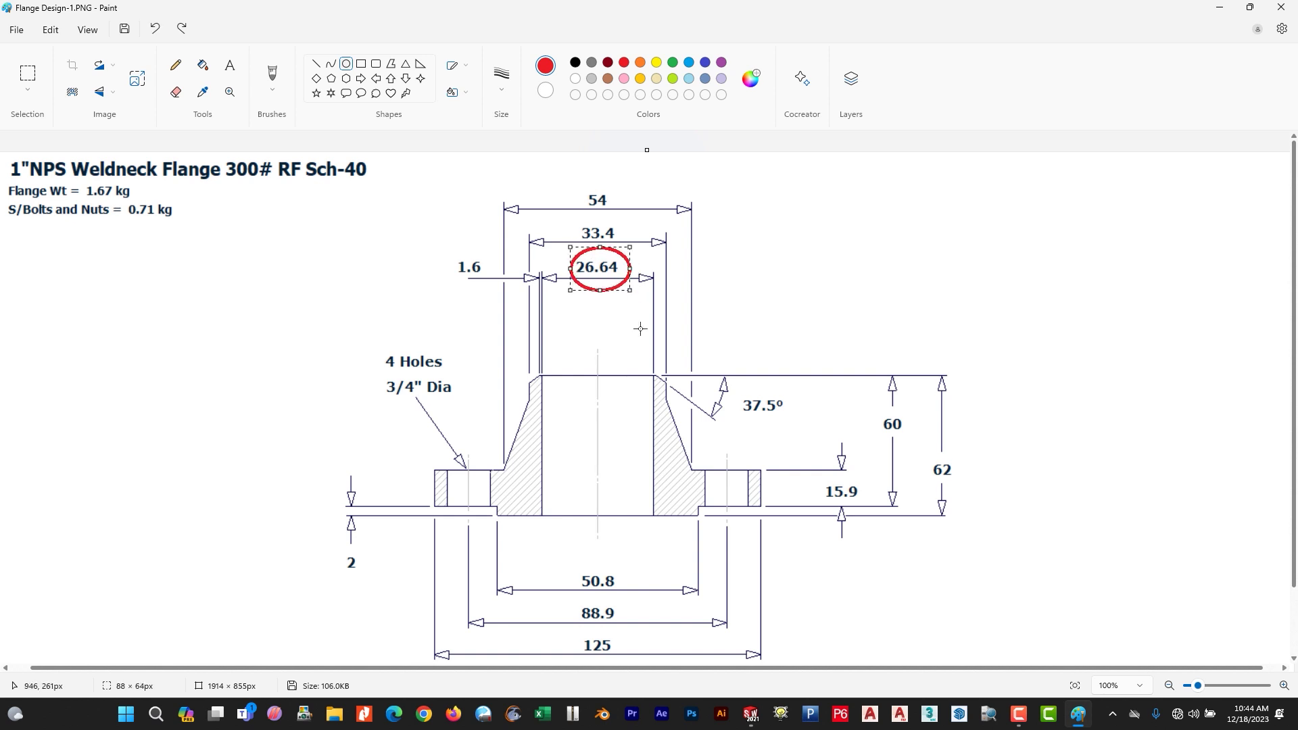
key(alt+Tab)
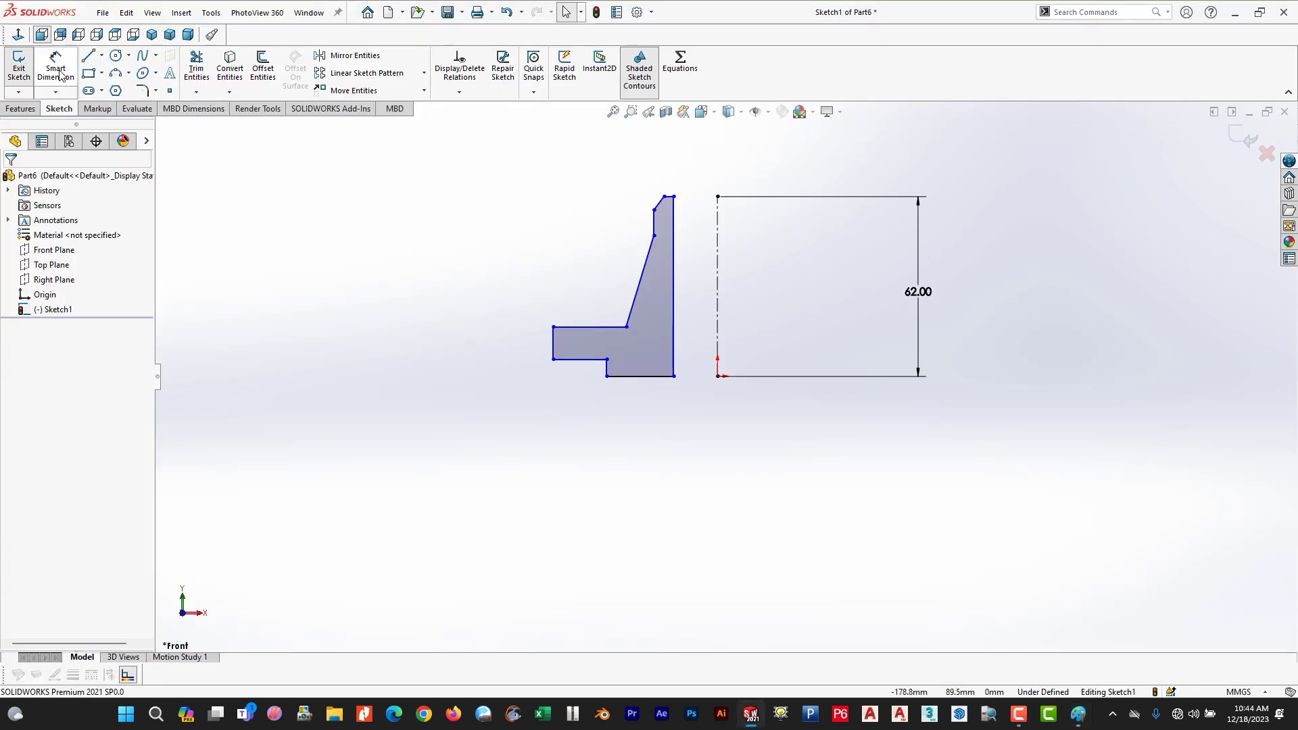
click(58, 68)
click(675, 376)
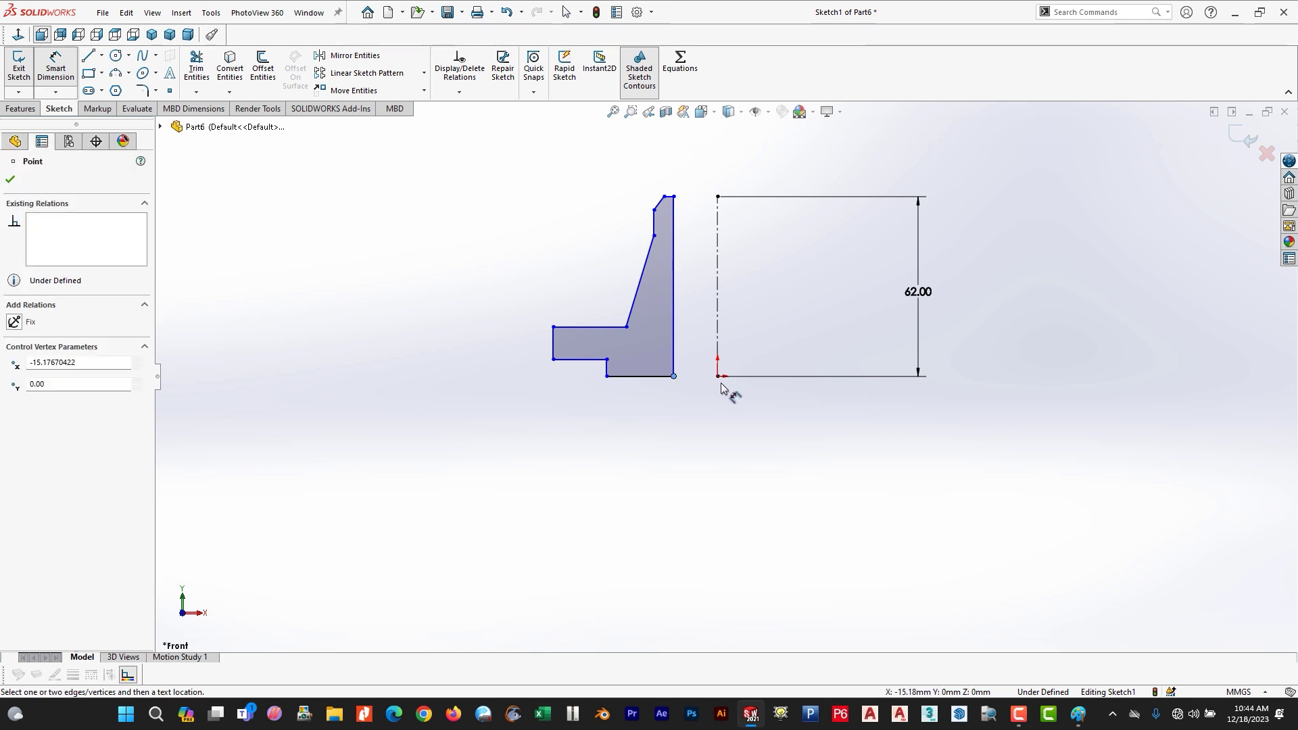
click(719, 376)
click(703, 428)
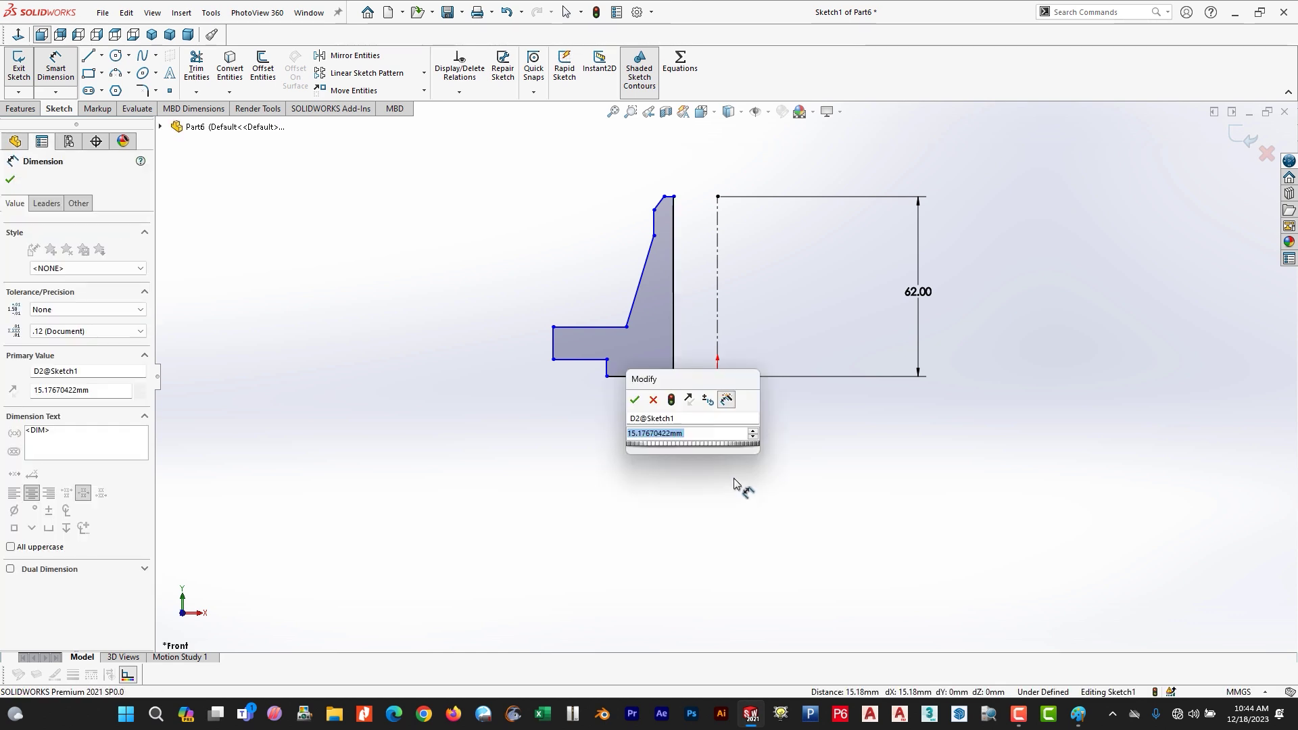
text(26.64/2)
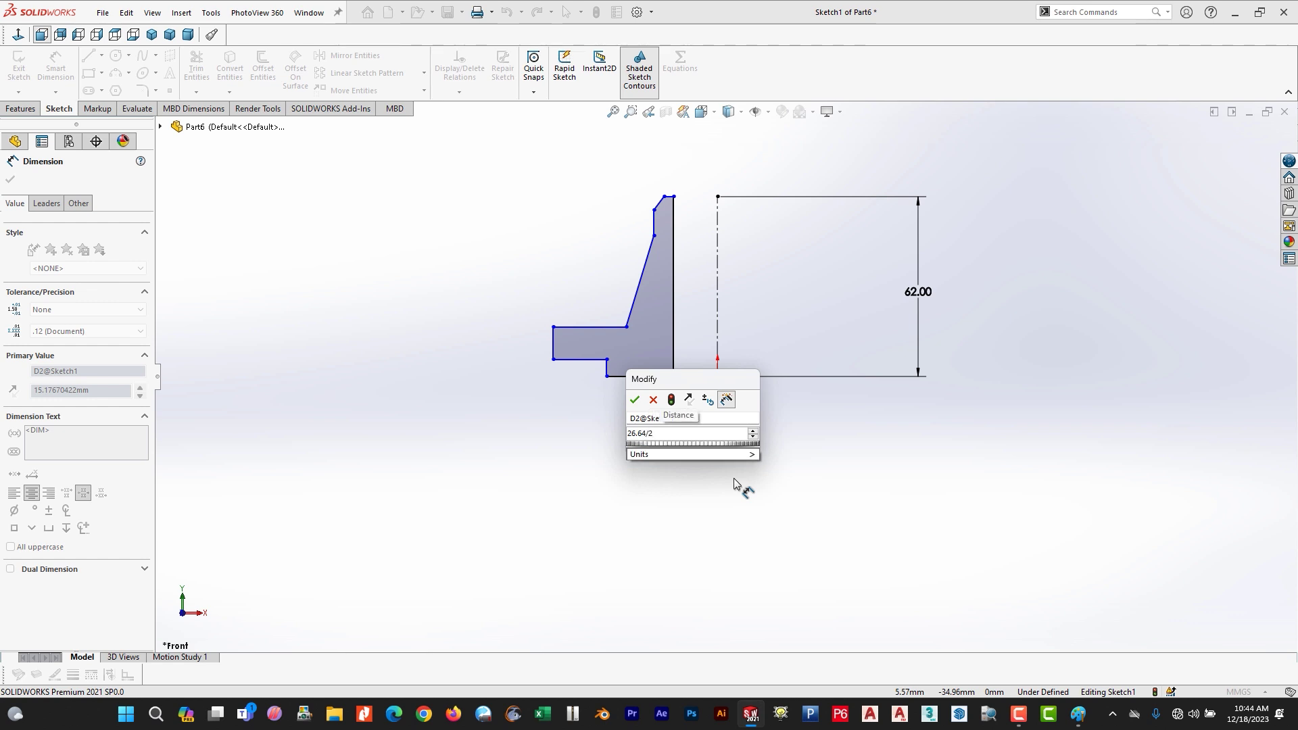
key(Escape)
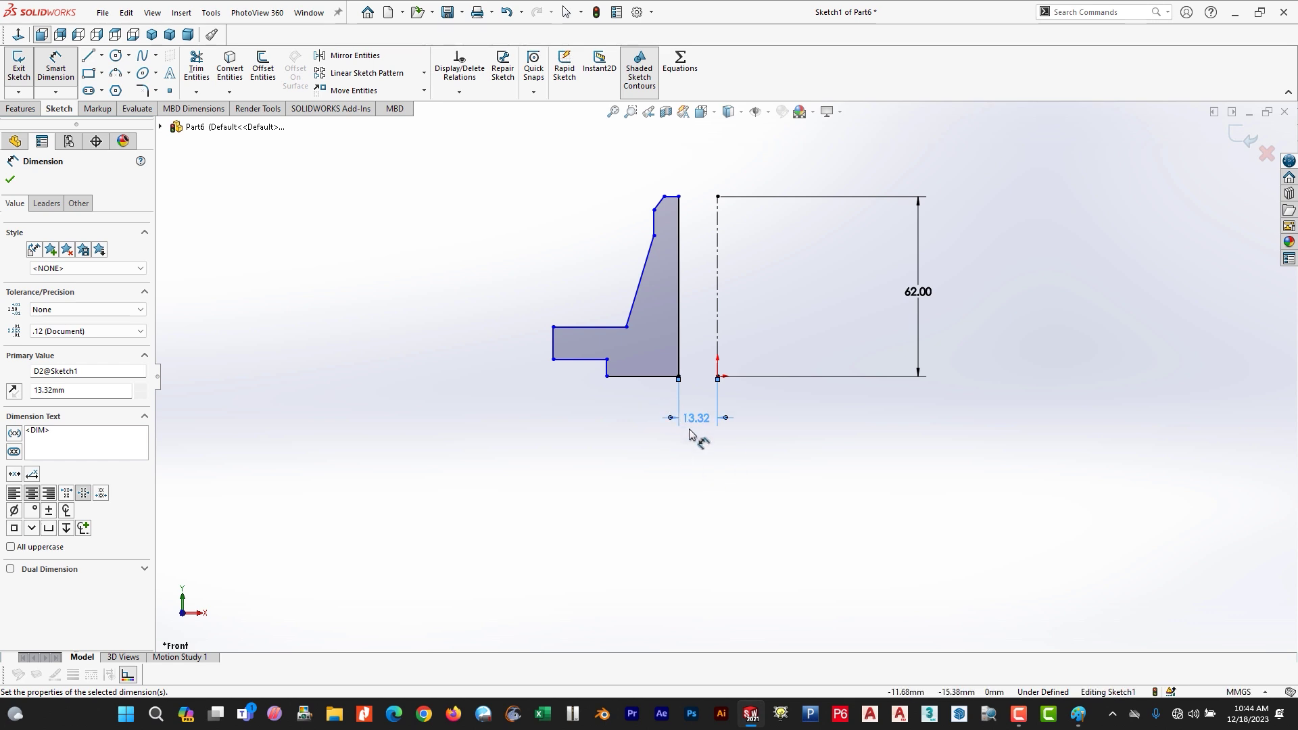
- Check the 50.8 hub diameter on the drawing, clearing the earlier 26.64 mark
key(alt+Tab)
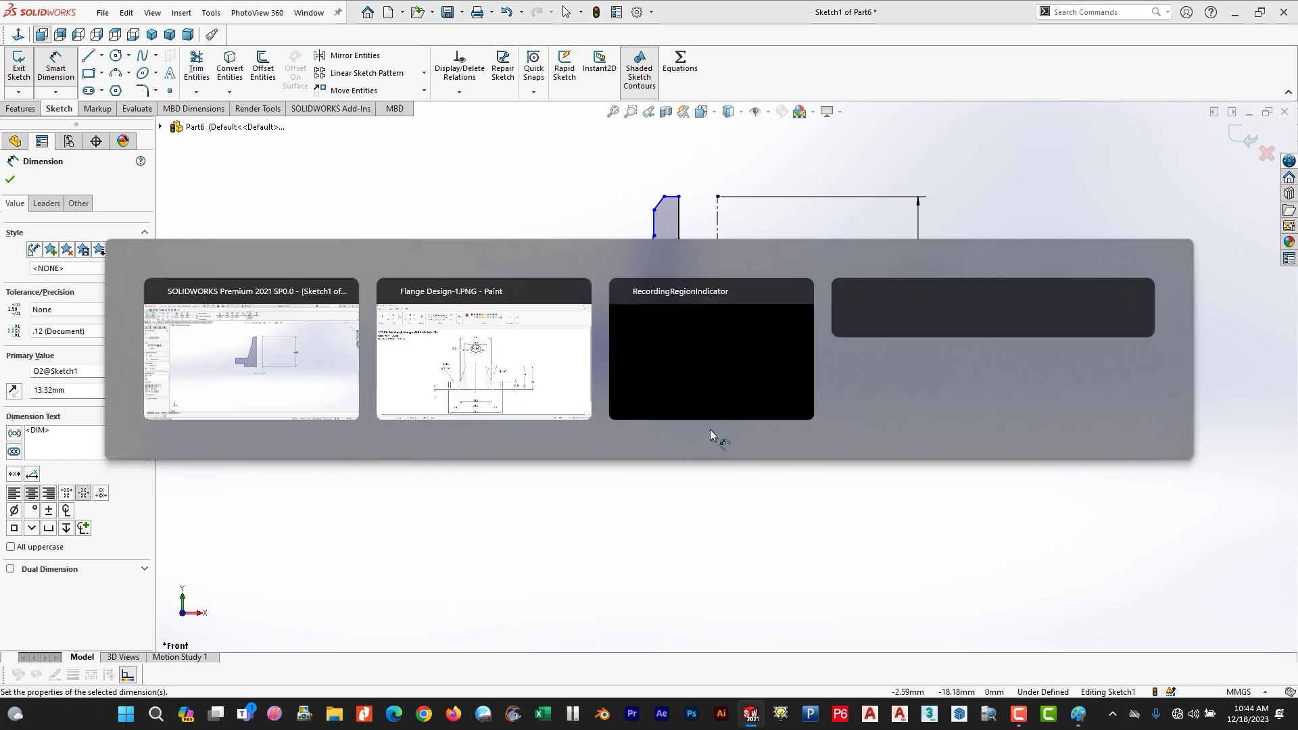
key(ctrl+z)
drag(570, 558, 639, 600)
key(ctrl+z)
key(alt+Tab)
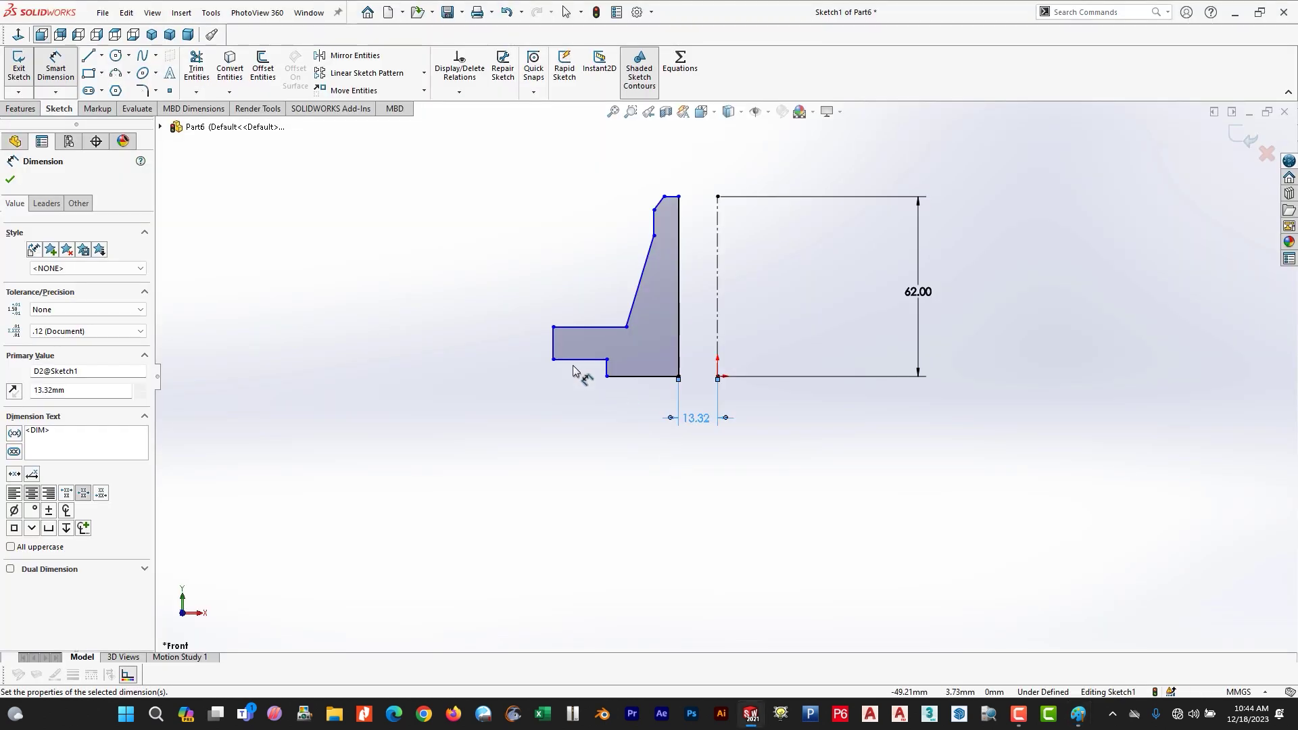
- Dimension the hub's bottom-left corner 25.40 mm from the origin, half of 50.8
click(607, 378)
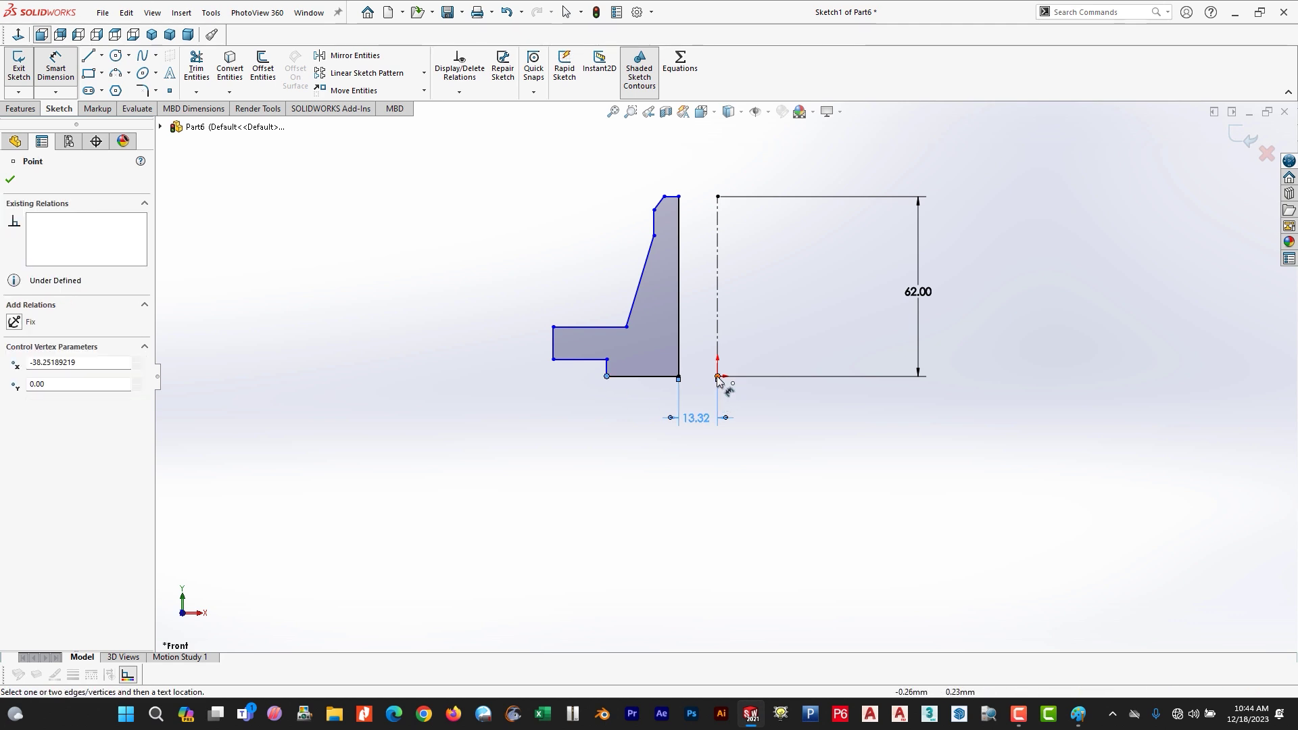
click(717, 377)
click(698, 477)
text(50.8/2)
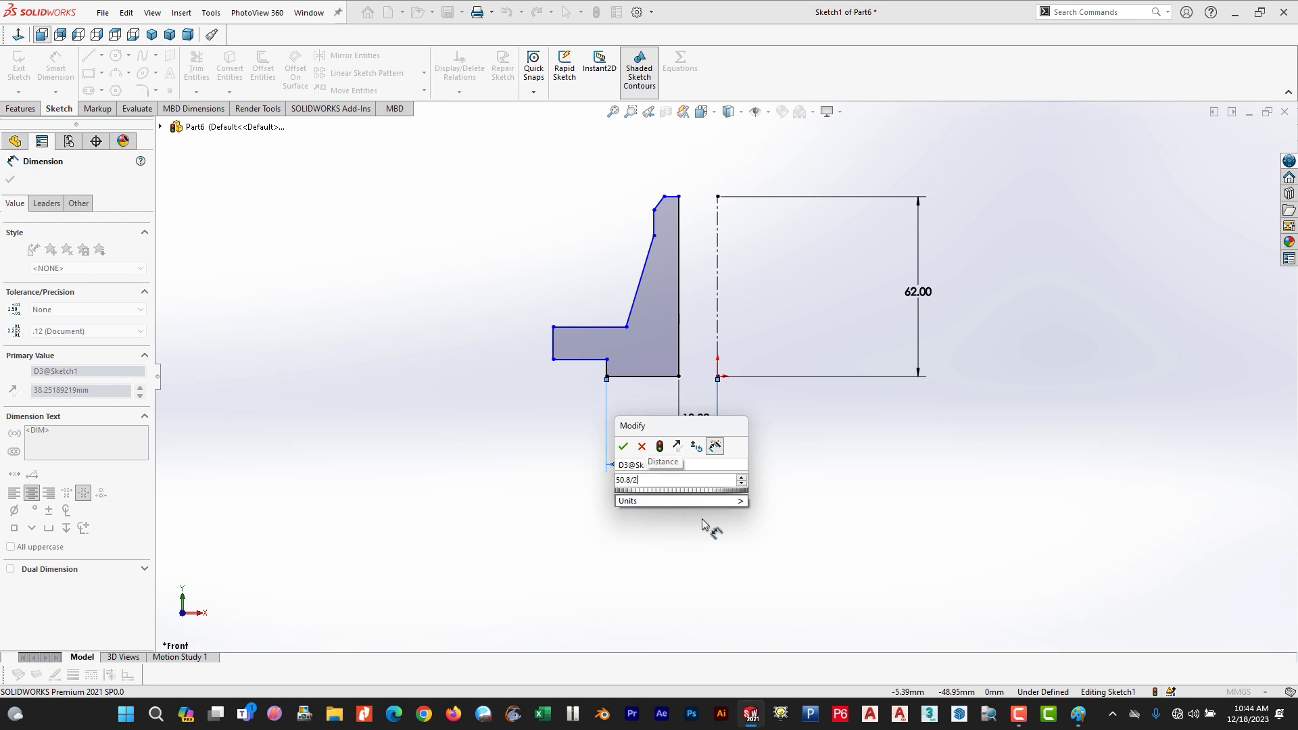
key(Escape)
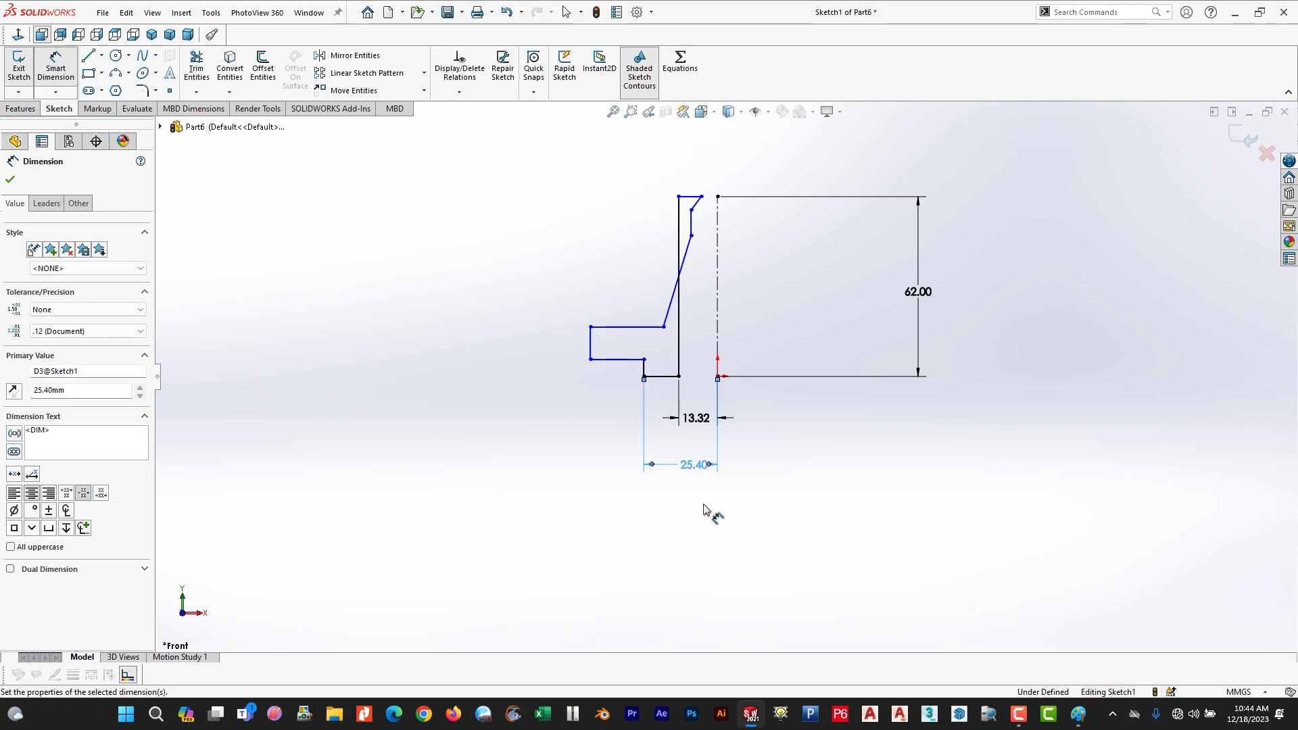
scroll(683, 371, down, 3)
scroll(716, 357, up, 4)
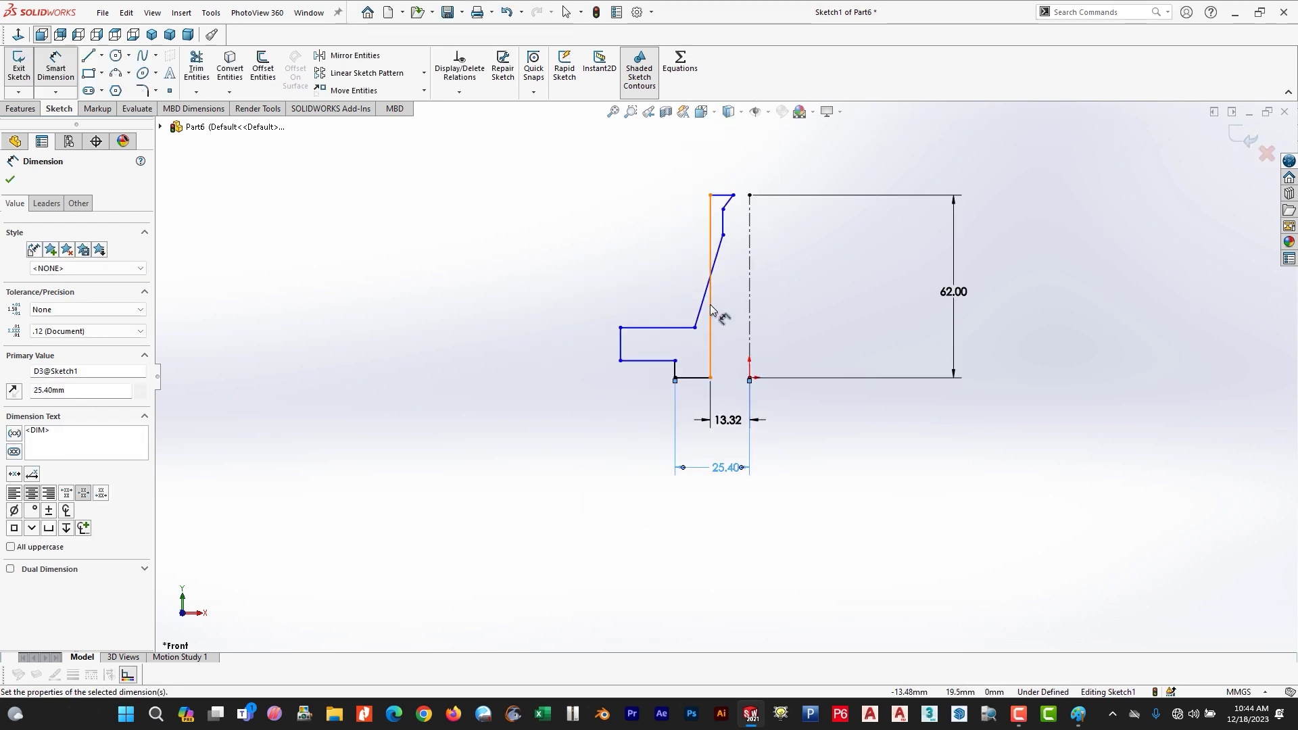
scroll(716, 467, down, 1)
scroll(708, 411, down, 1)
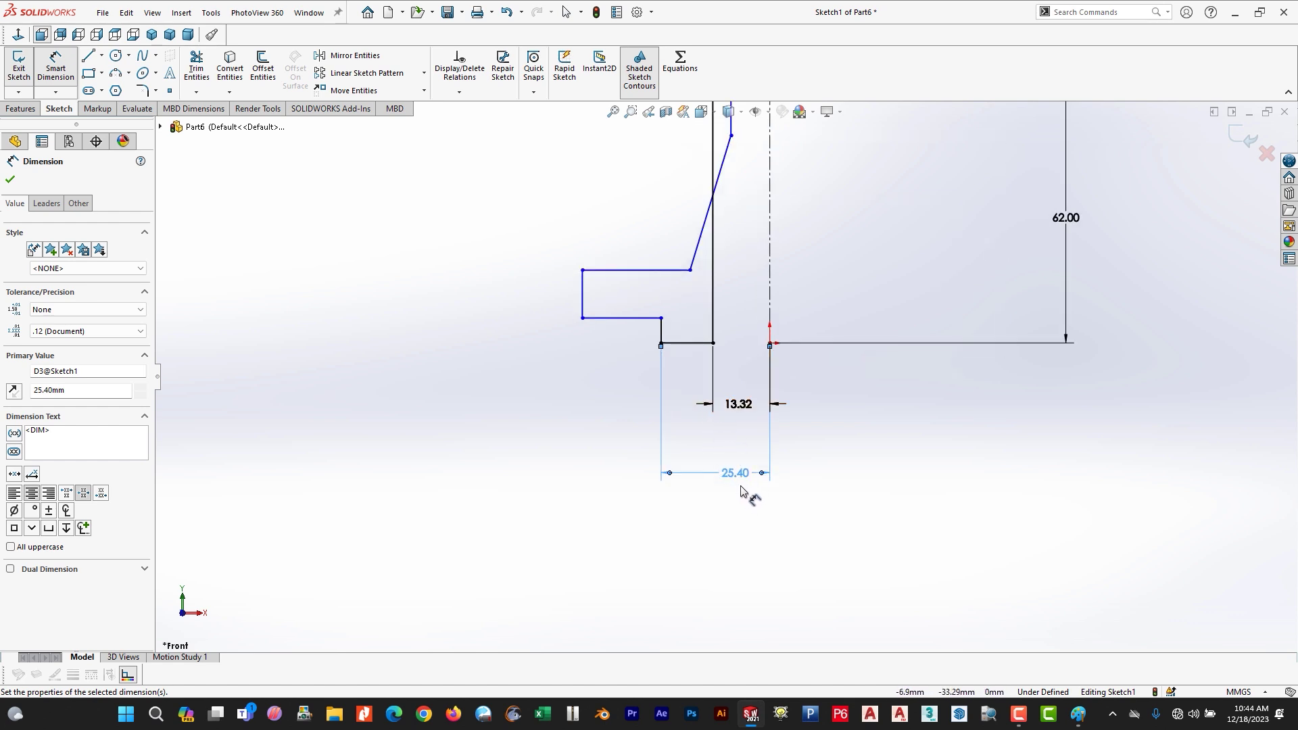
- Add a vertical dimension to the short step under the flange, placed to its left
key(alt+Tab)
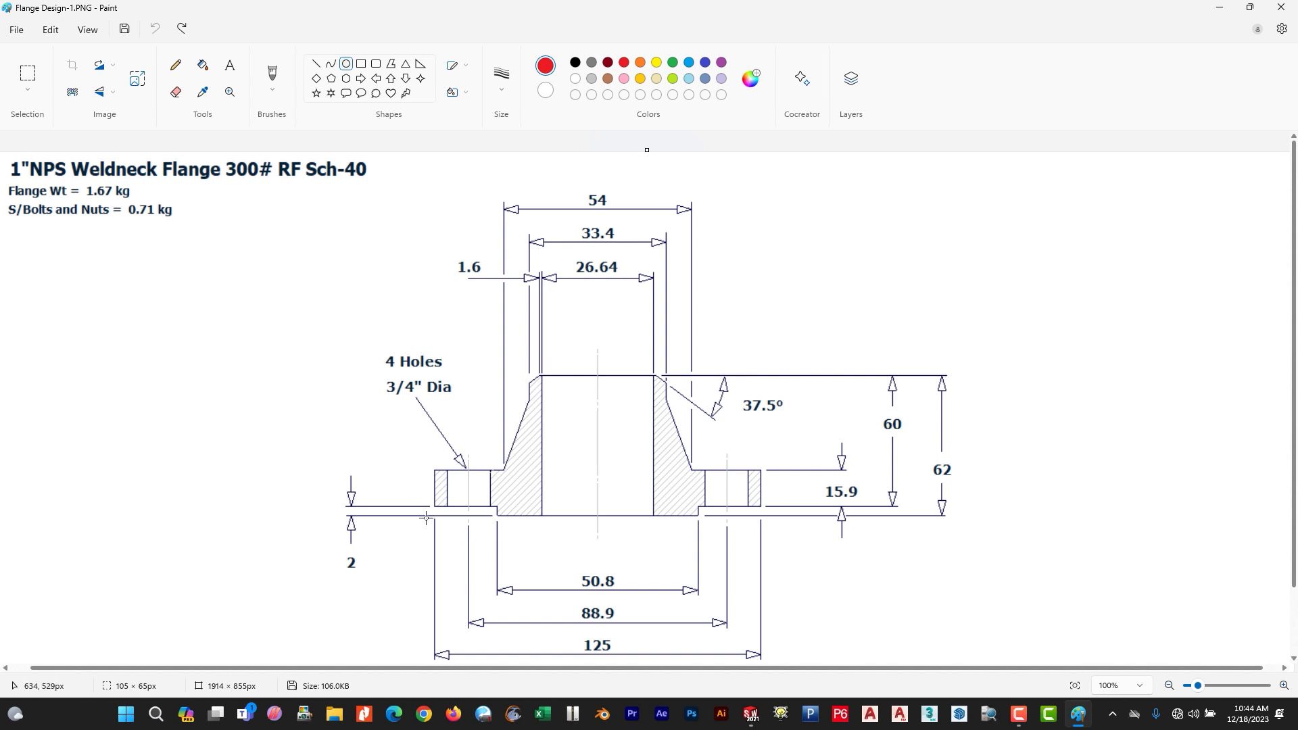
drag(336, 552, 375, 582)
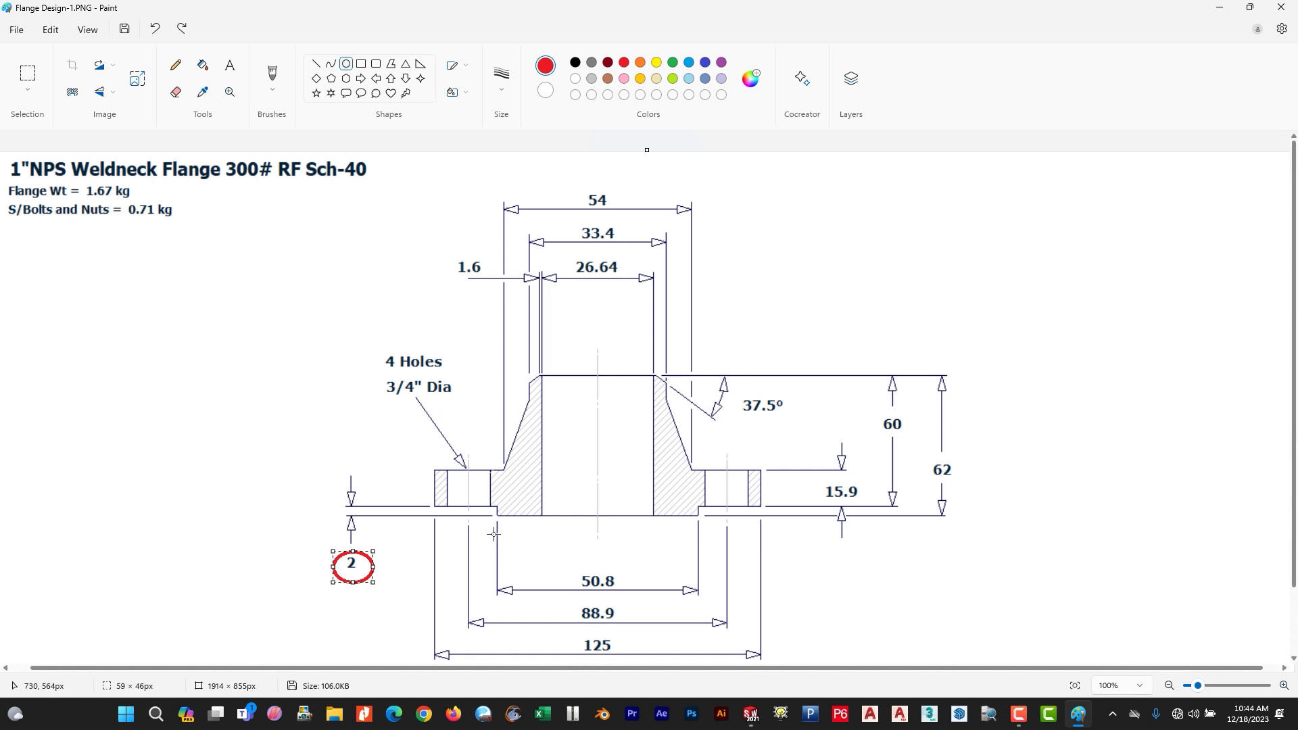
key(alt+Tab)
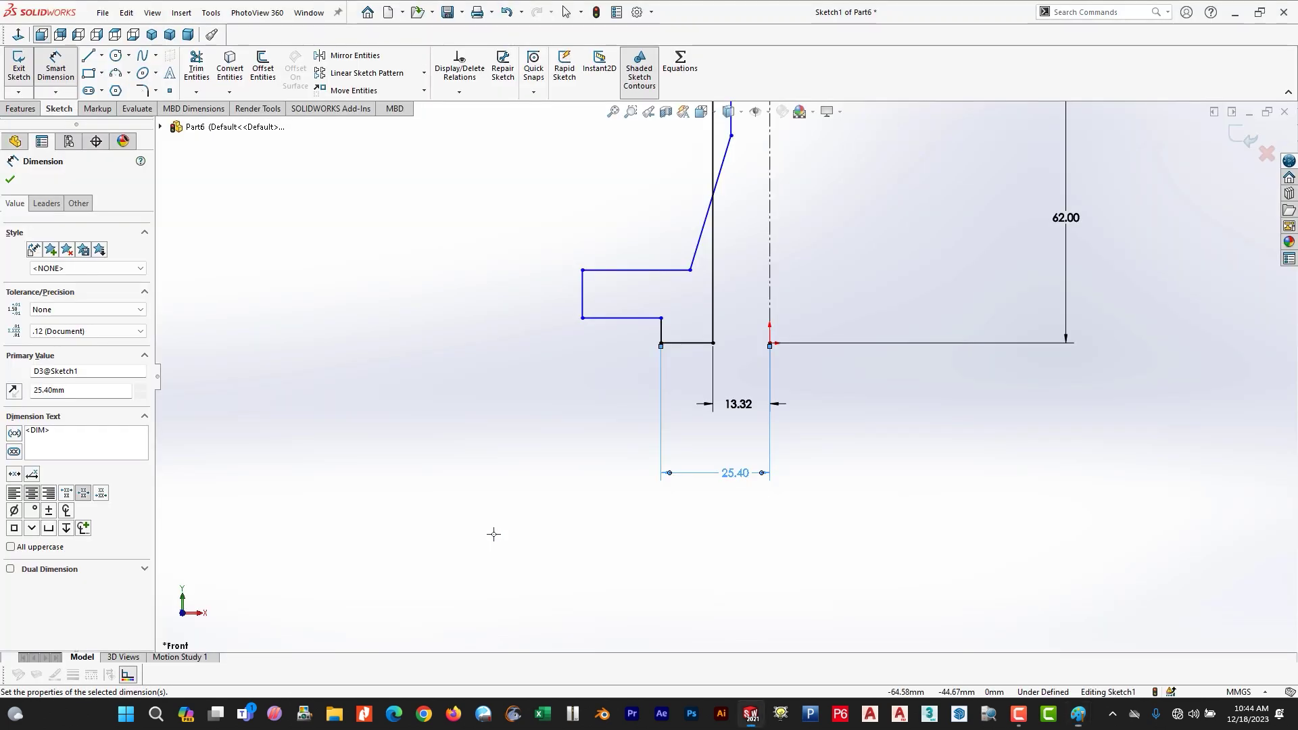
click(661, 331)
click(520, 330)
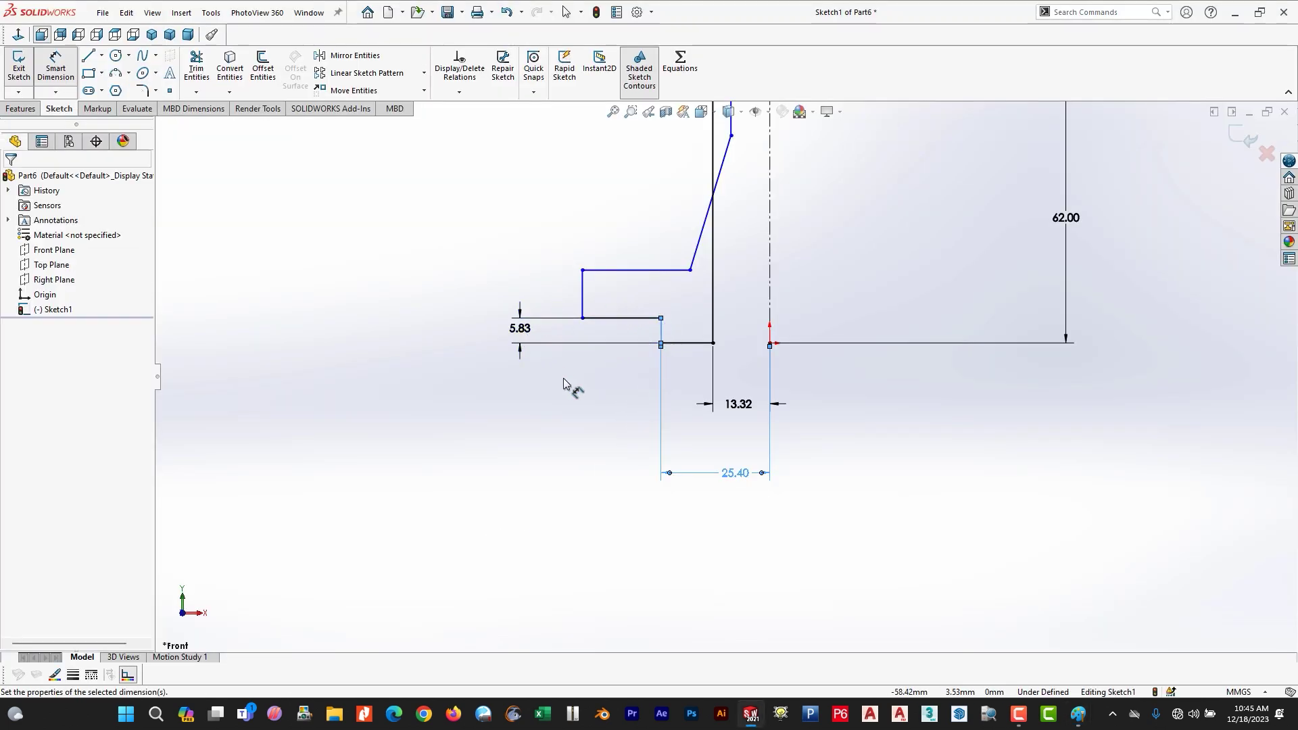
- Set the raised-face step height to 2 mm
key(Return)
text(2.00mm)
key(Return)
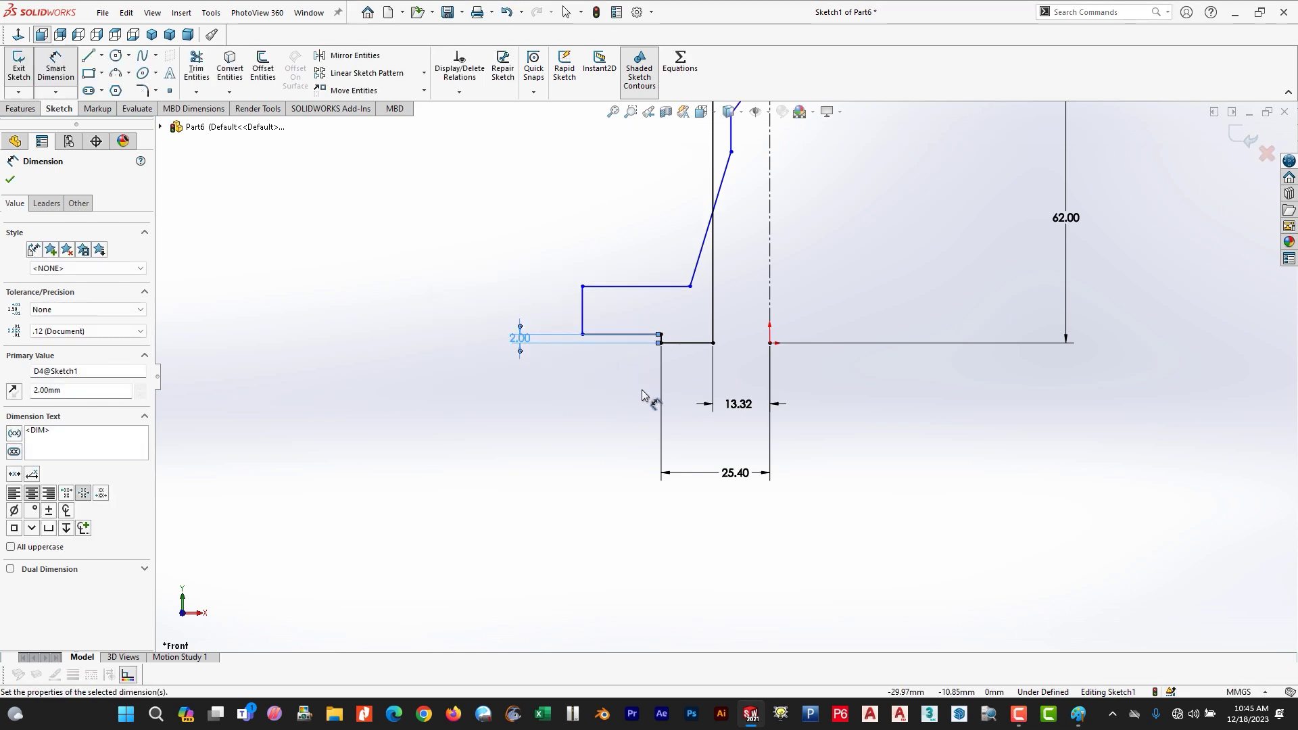
key(Escape)
- Dimension the flange's outer bottom corner 62.50 mm (125/2) from the origin
key(alt+Tab)
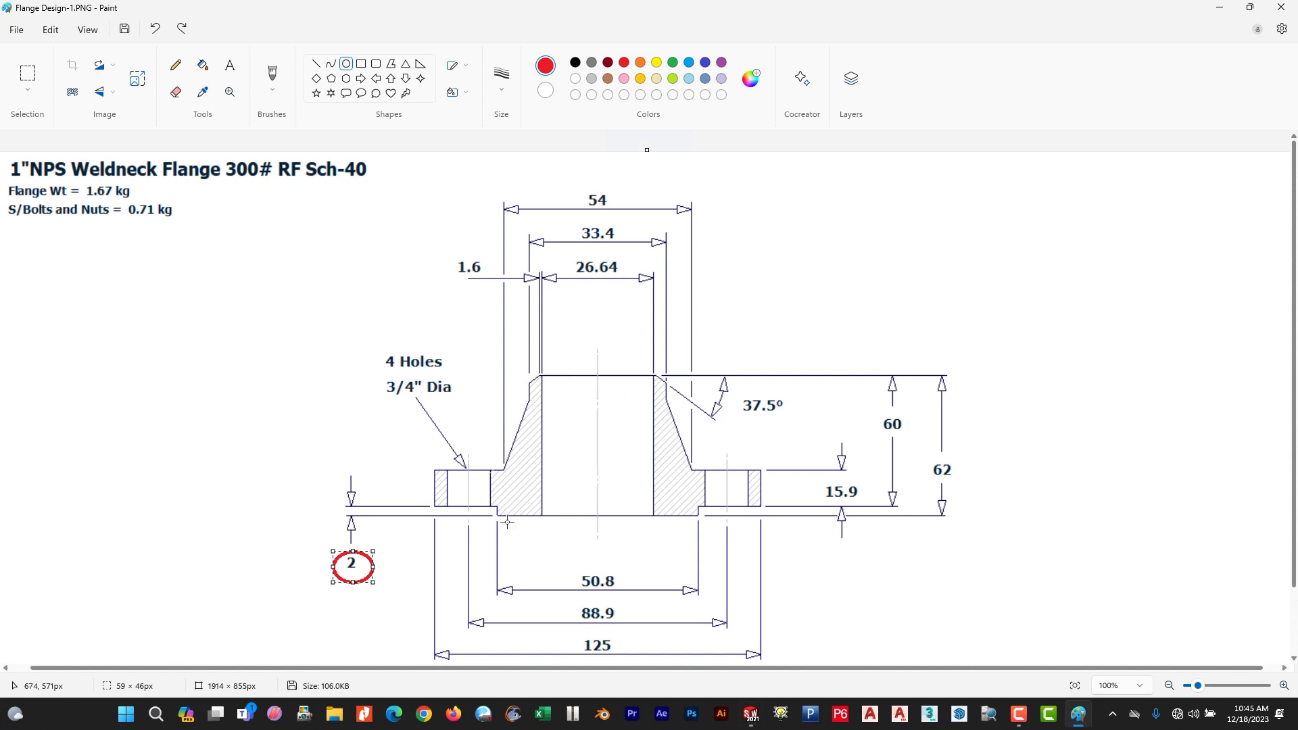
key(ctrl+z)
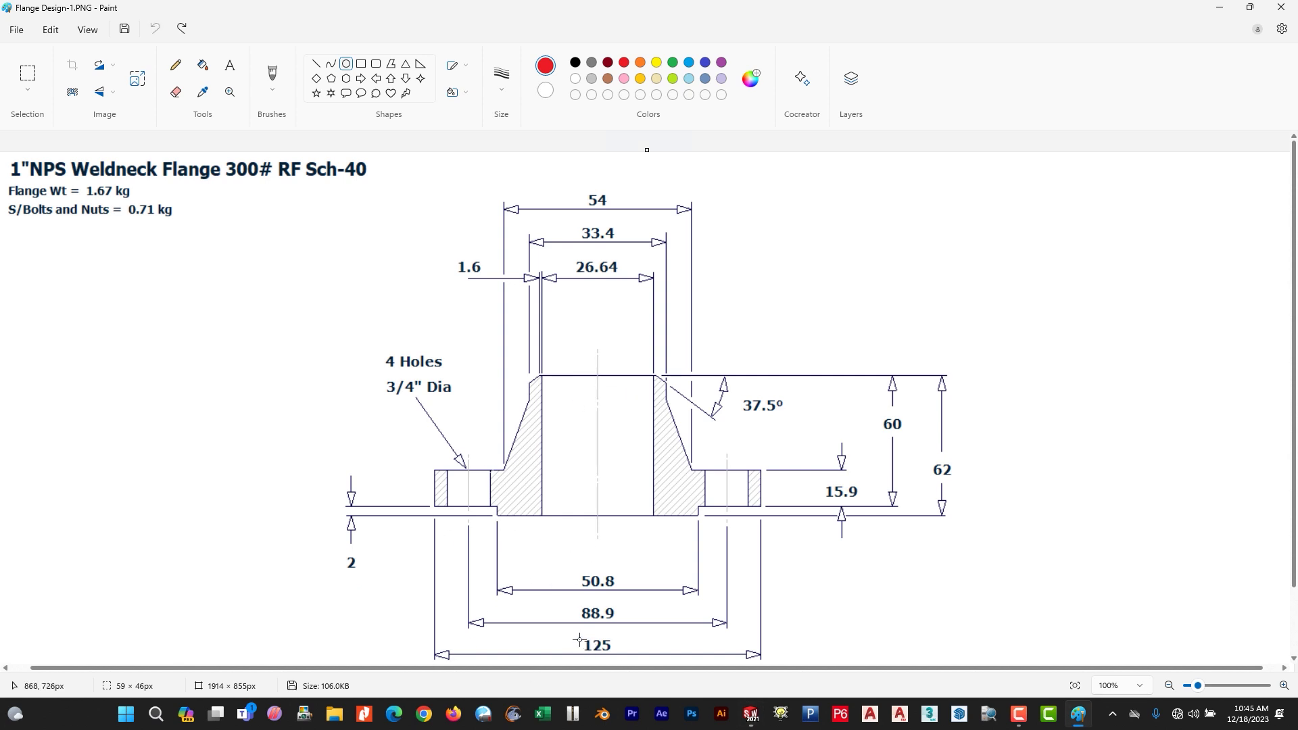
drag(579, 634, 632, 661)
key(ctrl+z)
key(alt+Tab)
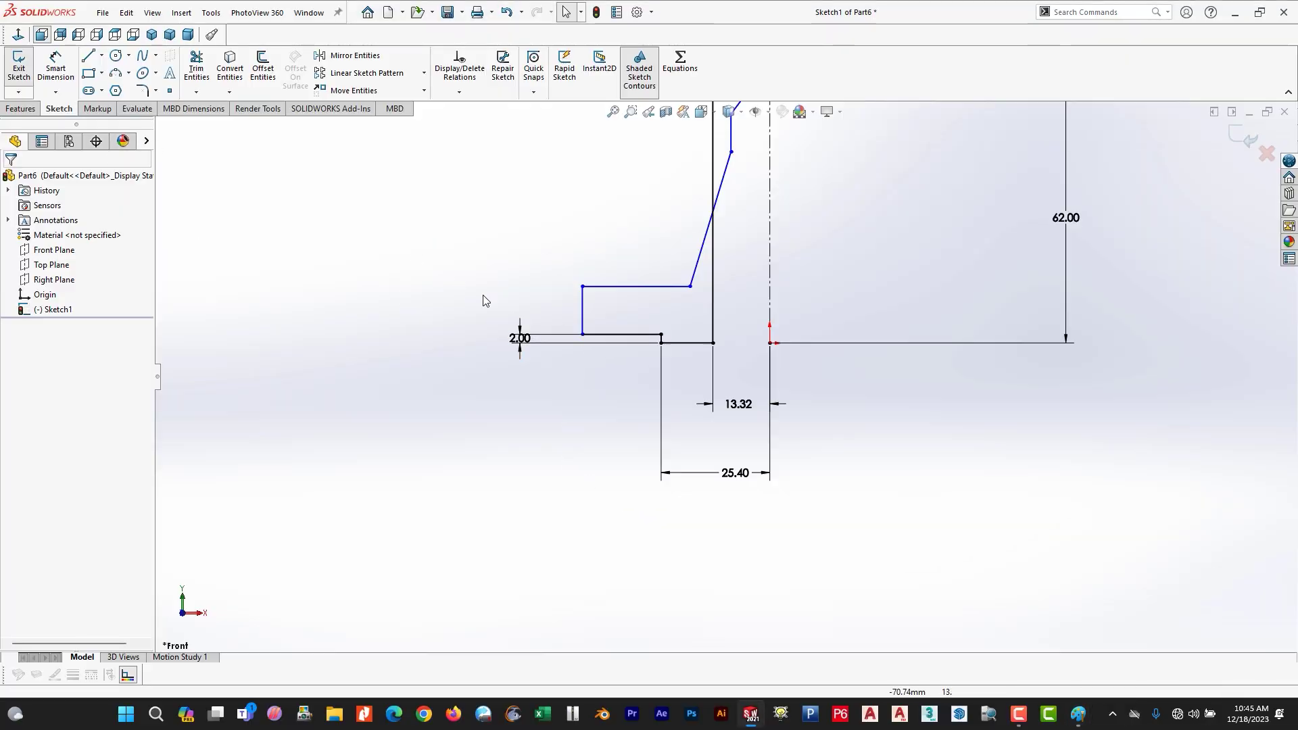
click(55, 68)
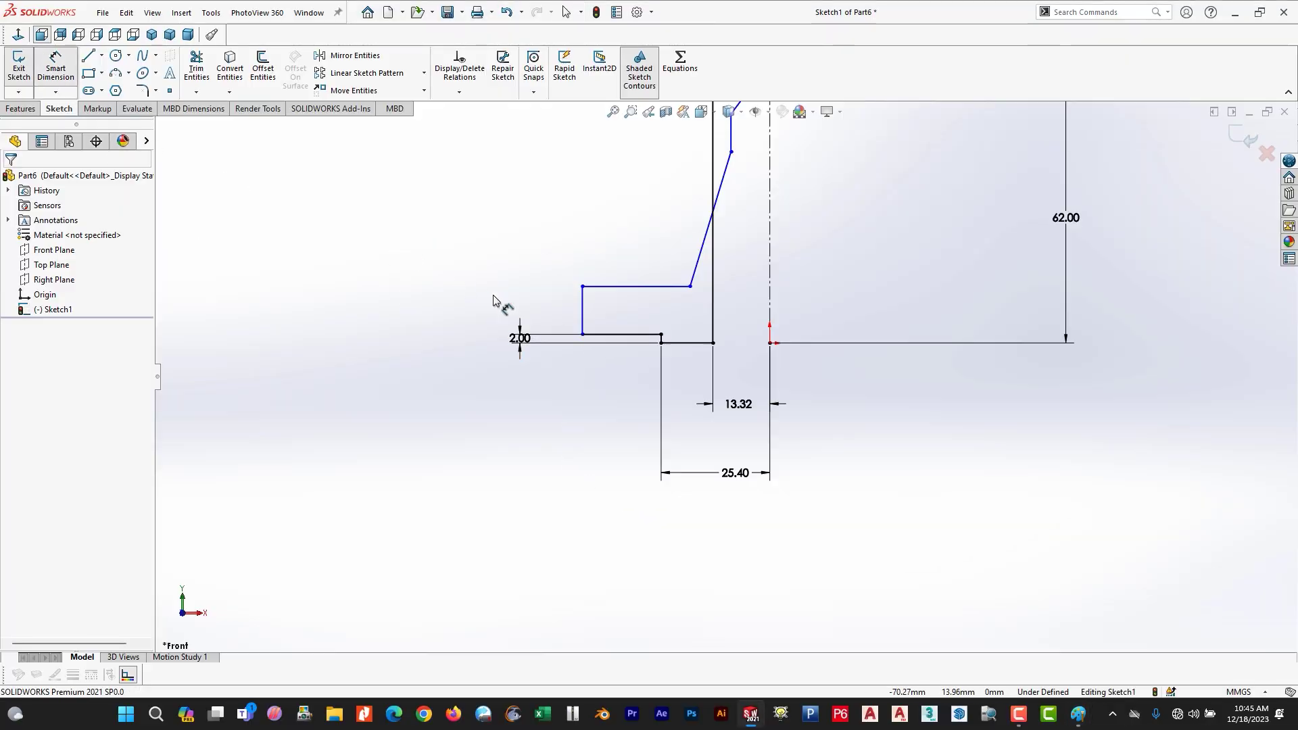
click(583, 335)
click(769, 343)
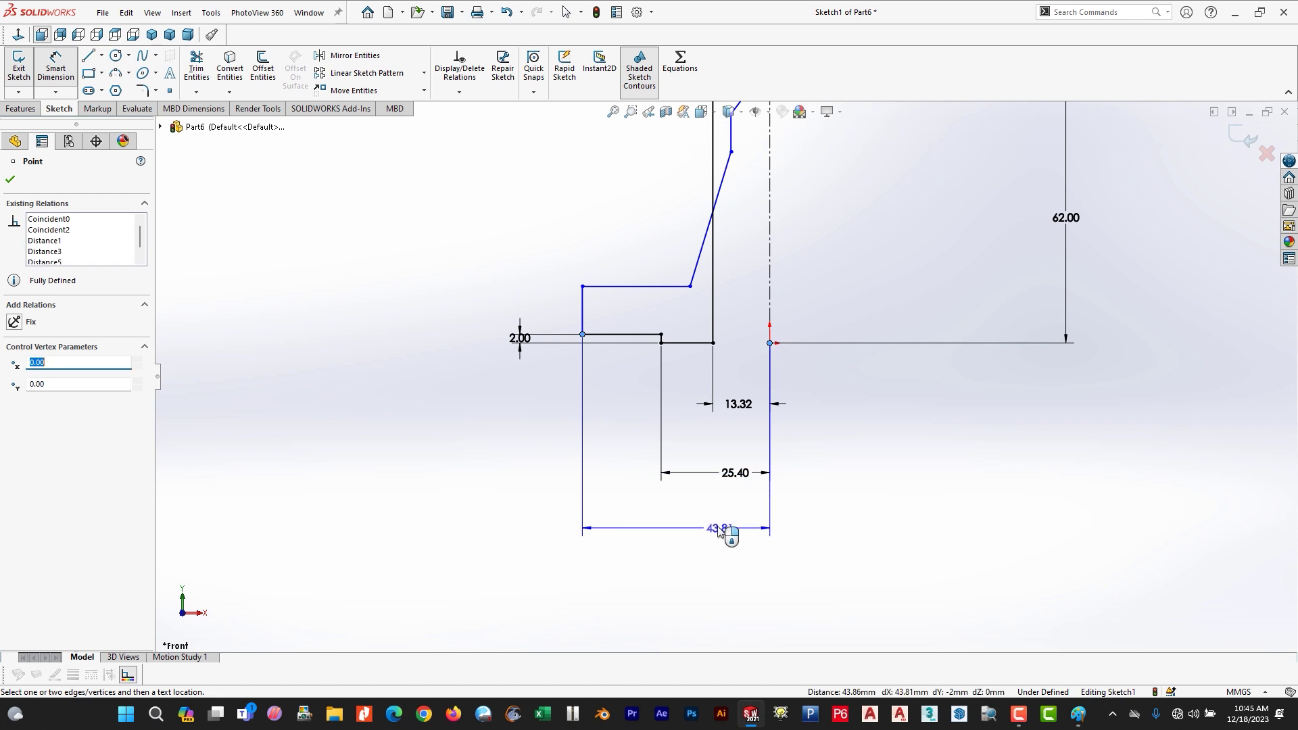
click(714, 526)
text(125/2)
key(Return)
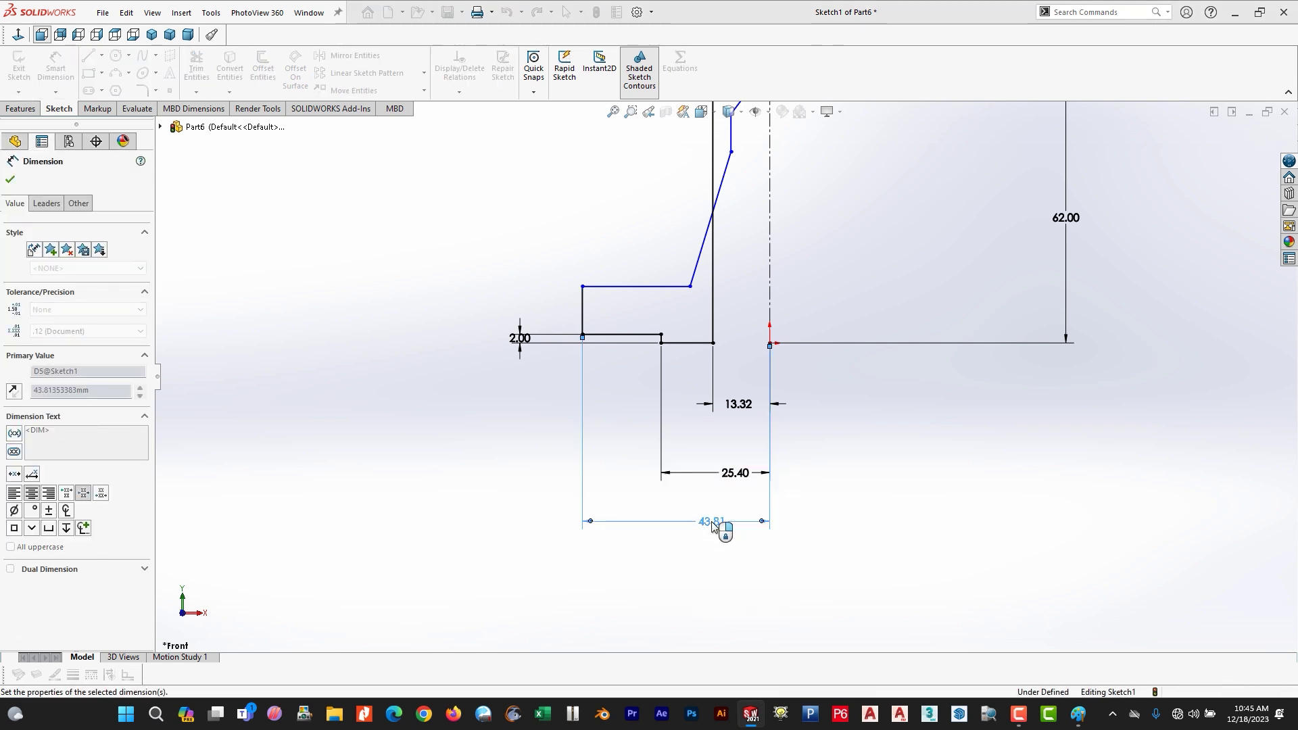
scroll(661, 467, down, 1)
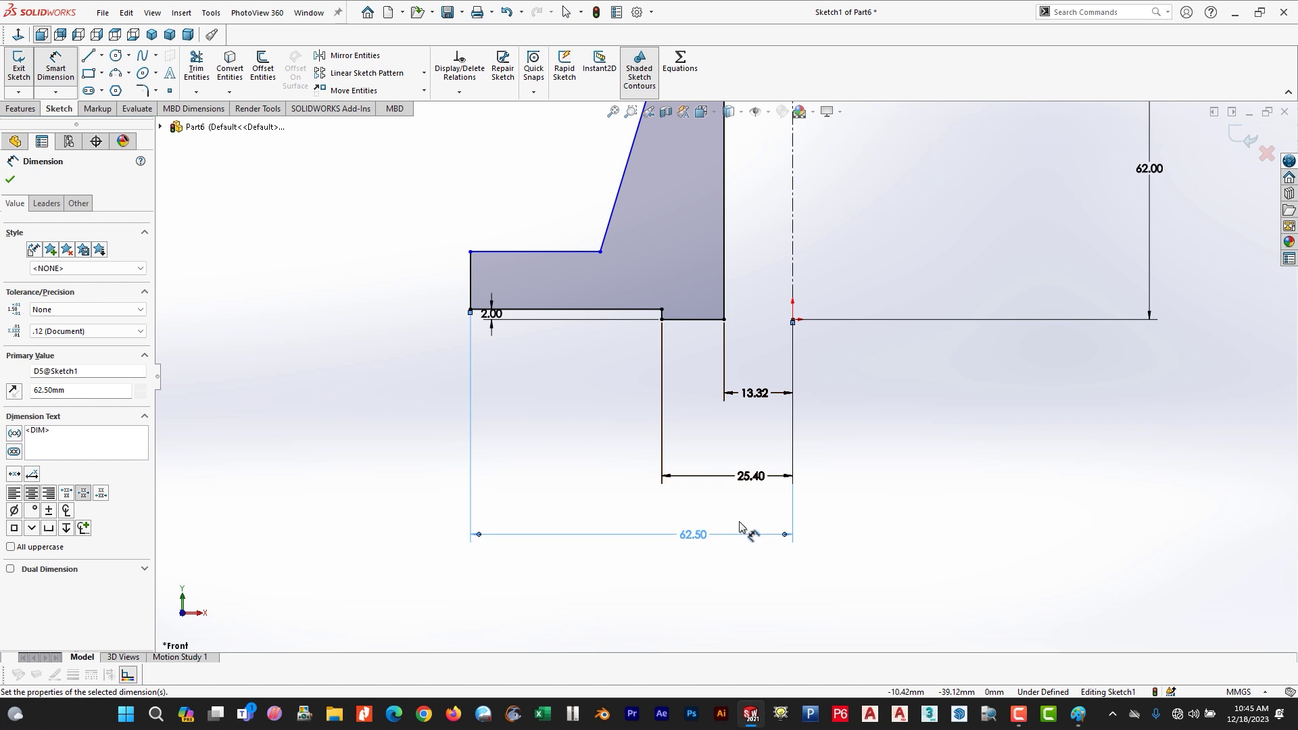
- Dimension the flange's left outer edge to 15.90 mm tall, matching the drawing
key(alt+Tab)
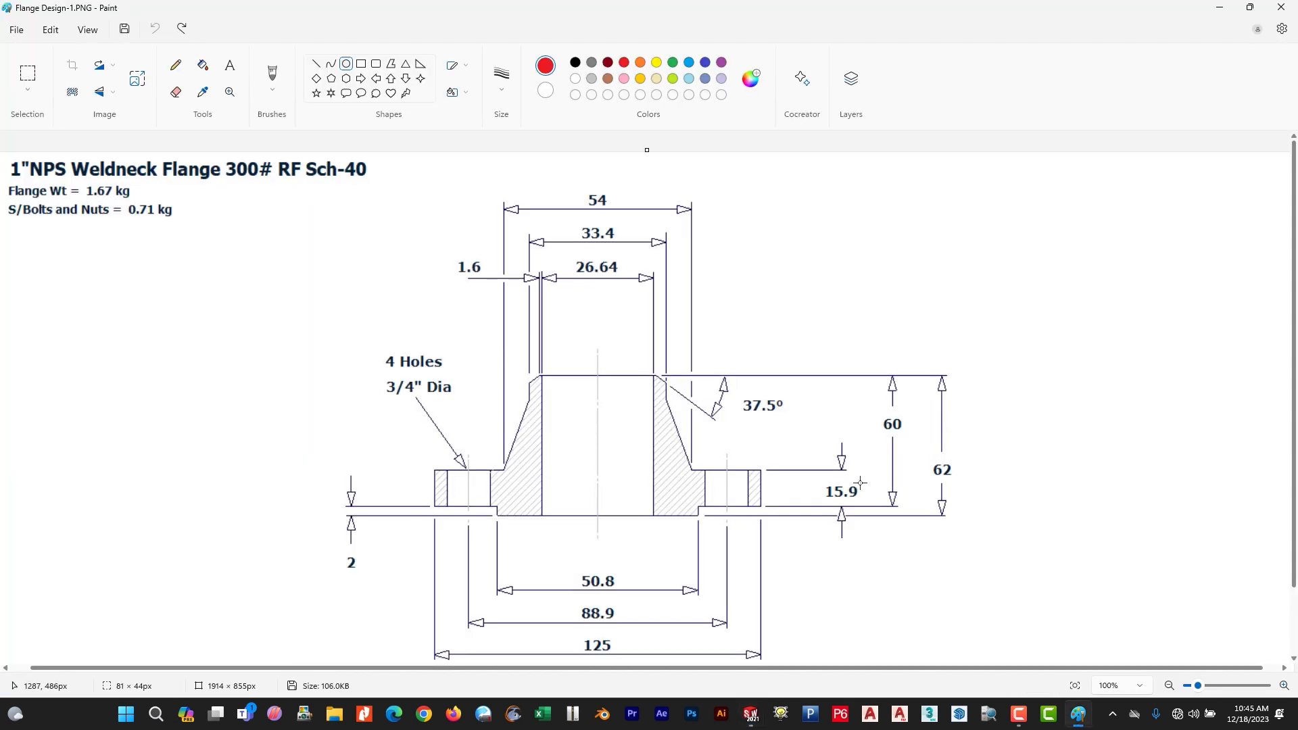
drag(825, 477, 873, 519)
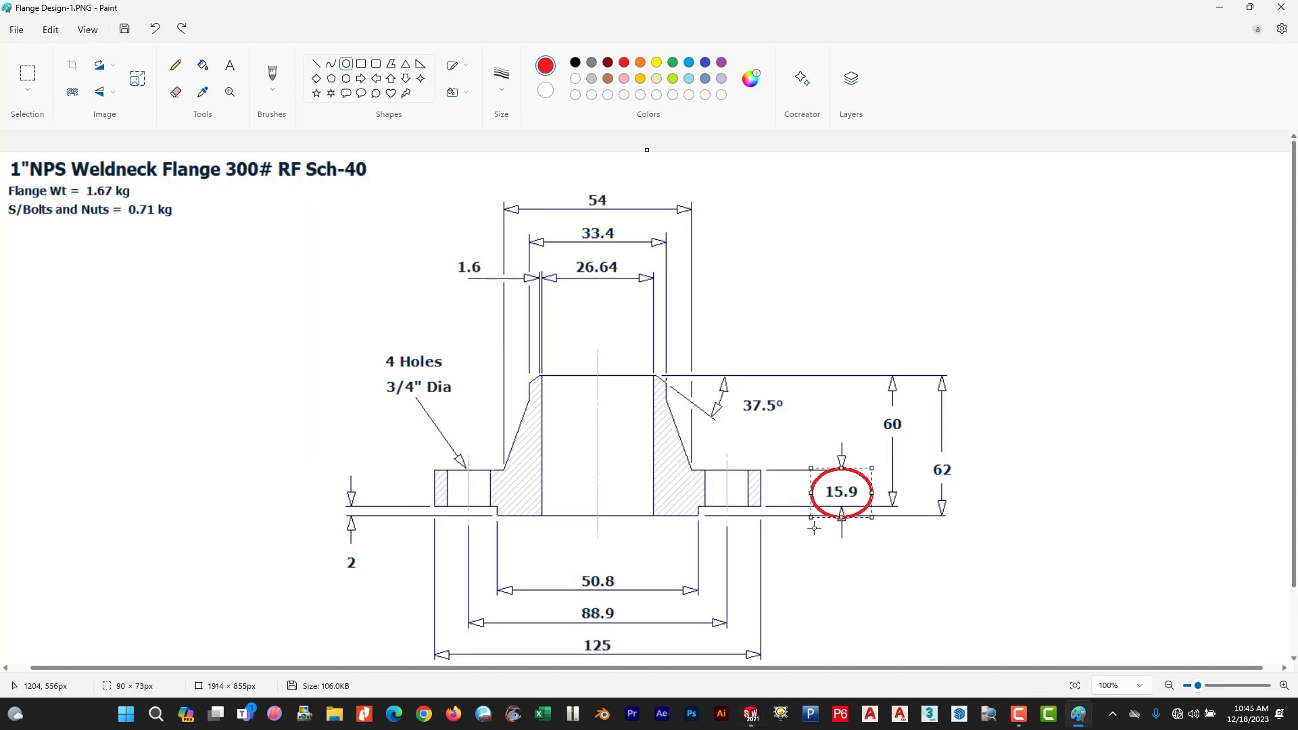
key(ctrl+z)
key(alt+Tab)
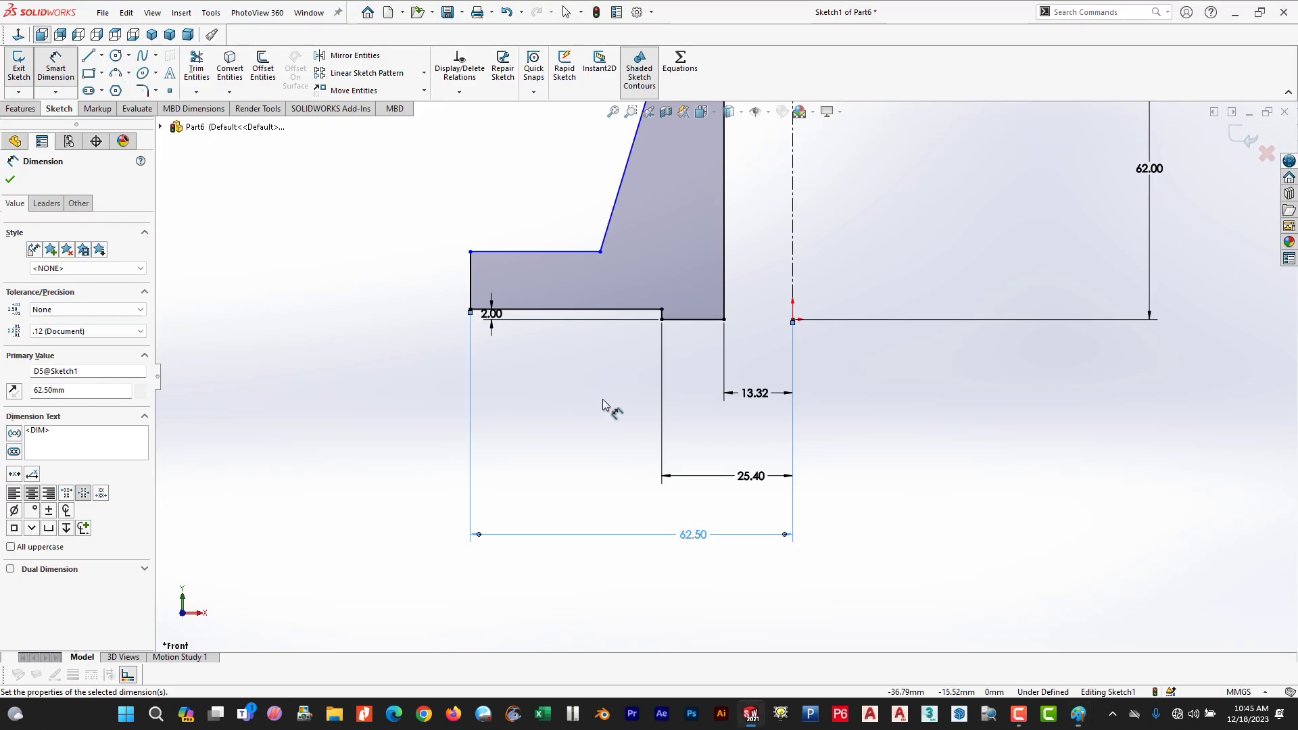
click(474, 282)
click(443, 301)
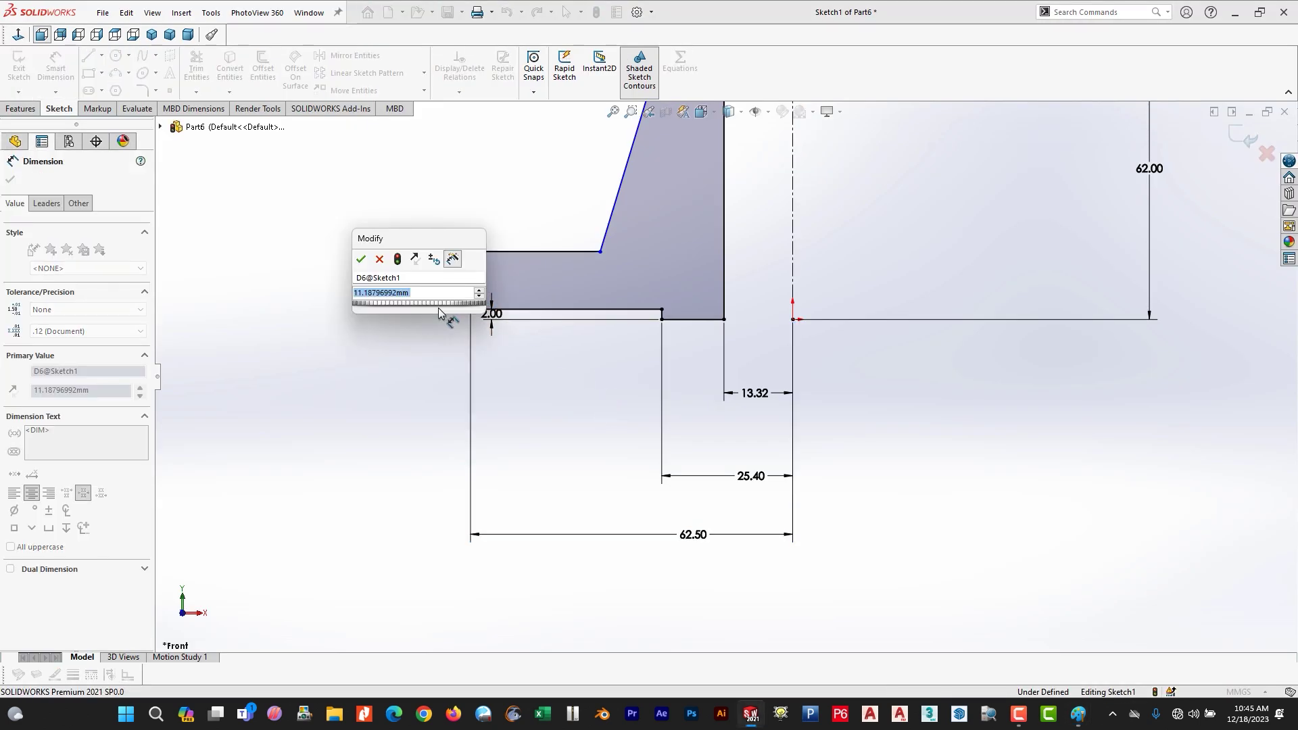
key(Return)
scroll(629, 227, down, 3)
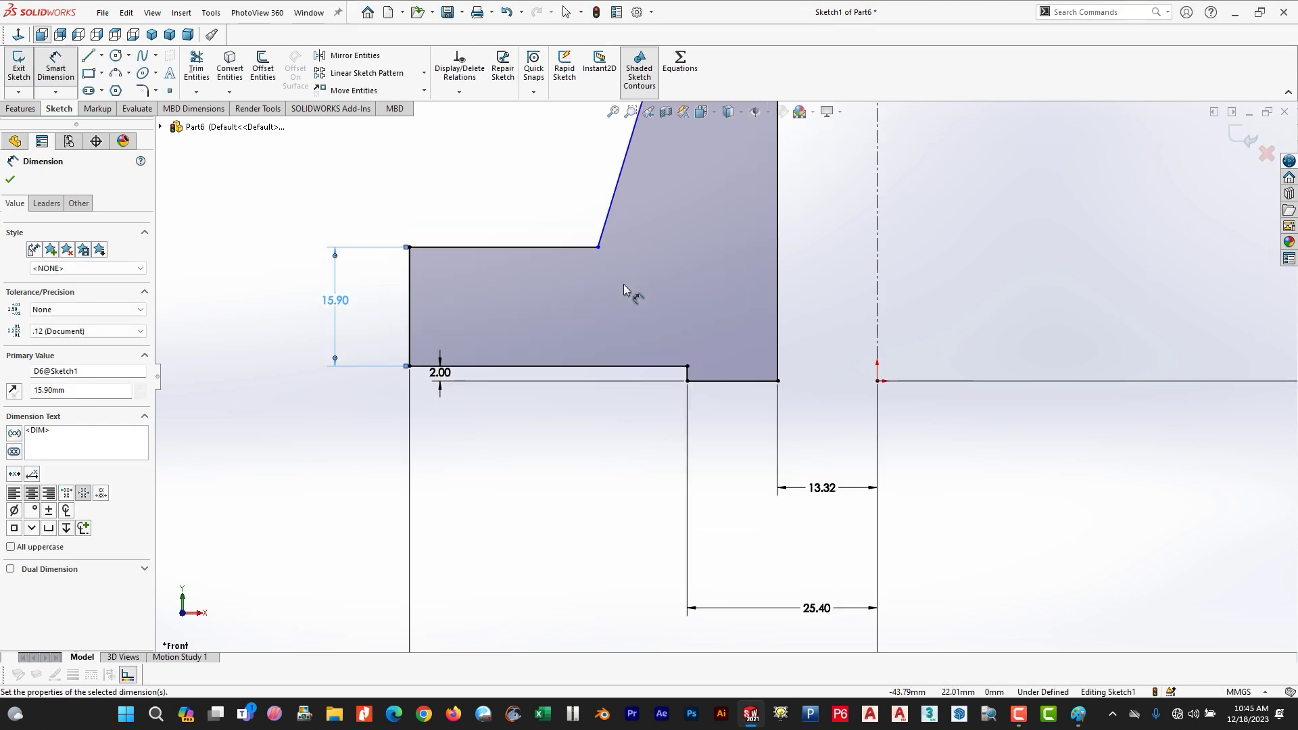
key(f)
key(alt+Tab)
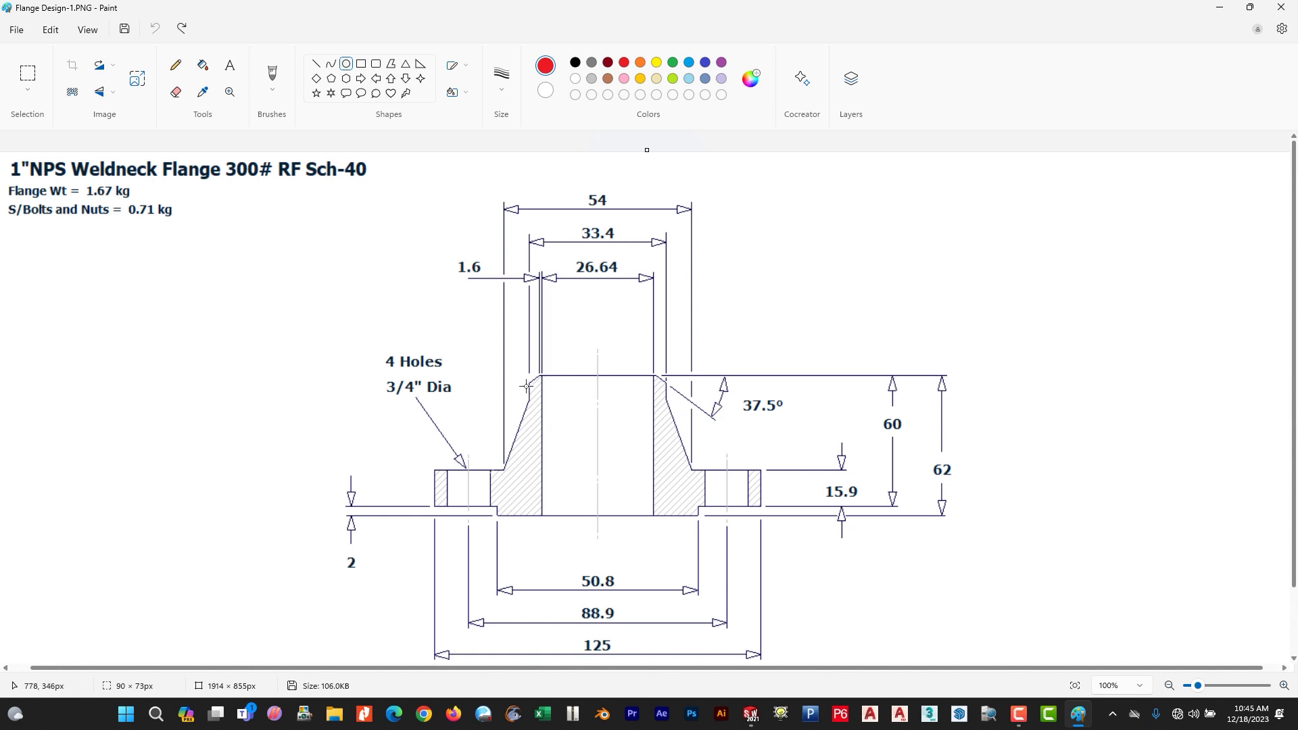
- Compare the flange sketch against the reference drawing
key(alt+Tab)
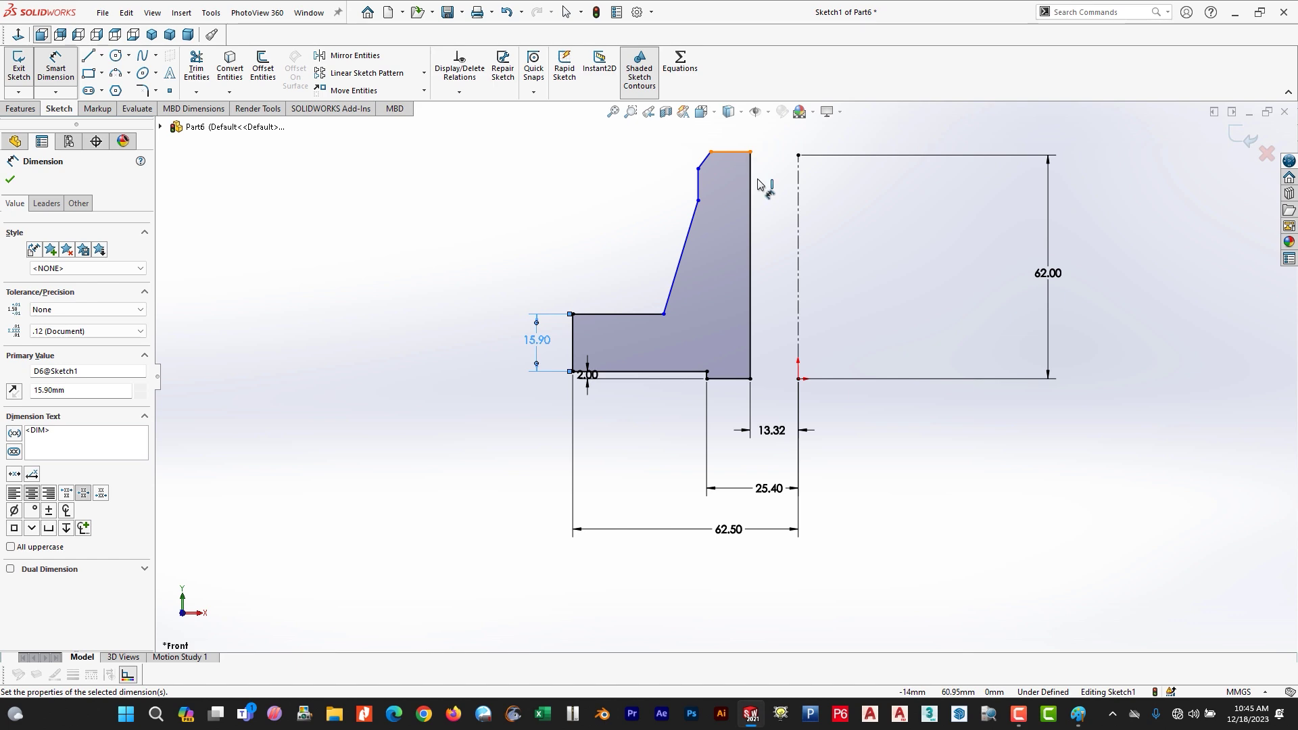
key(alt+Tab)
scroll(564, 286, down, 1)
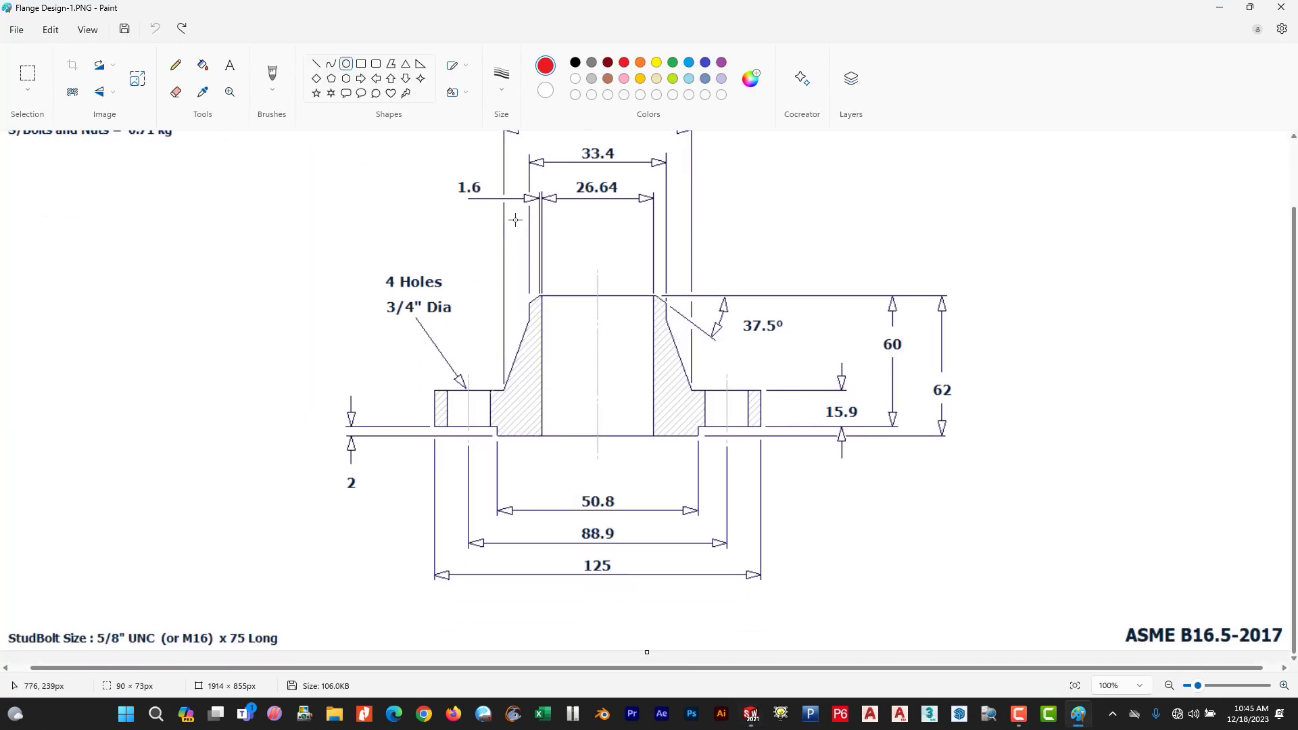
key(alt+Tab)
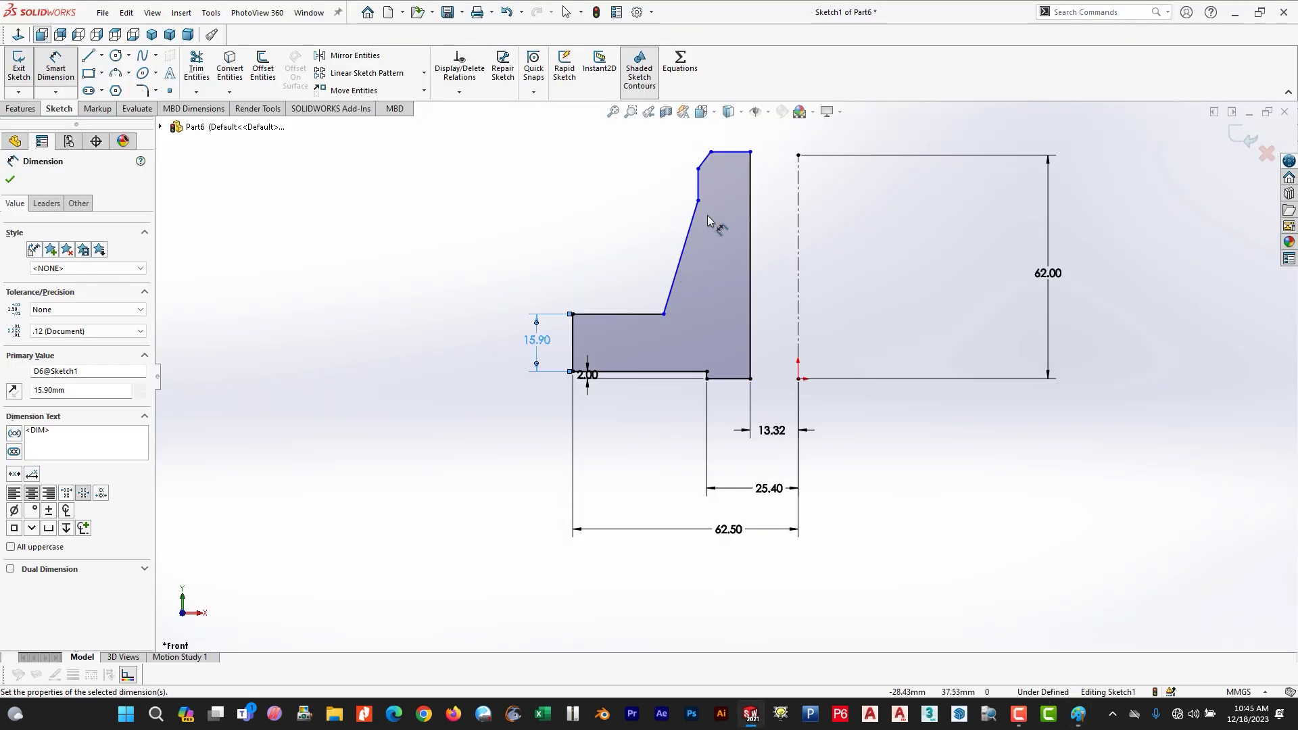
scroll(717, 203, up, 3)
scroll(732, 240, down, 4)
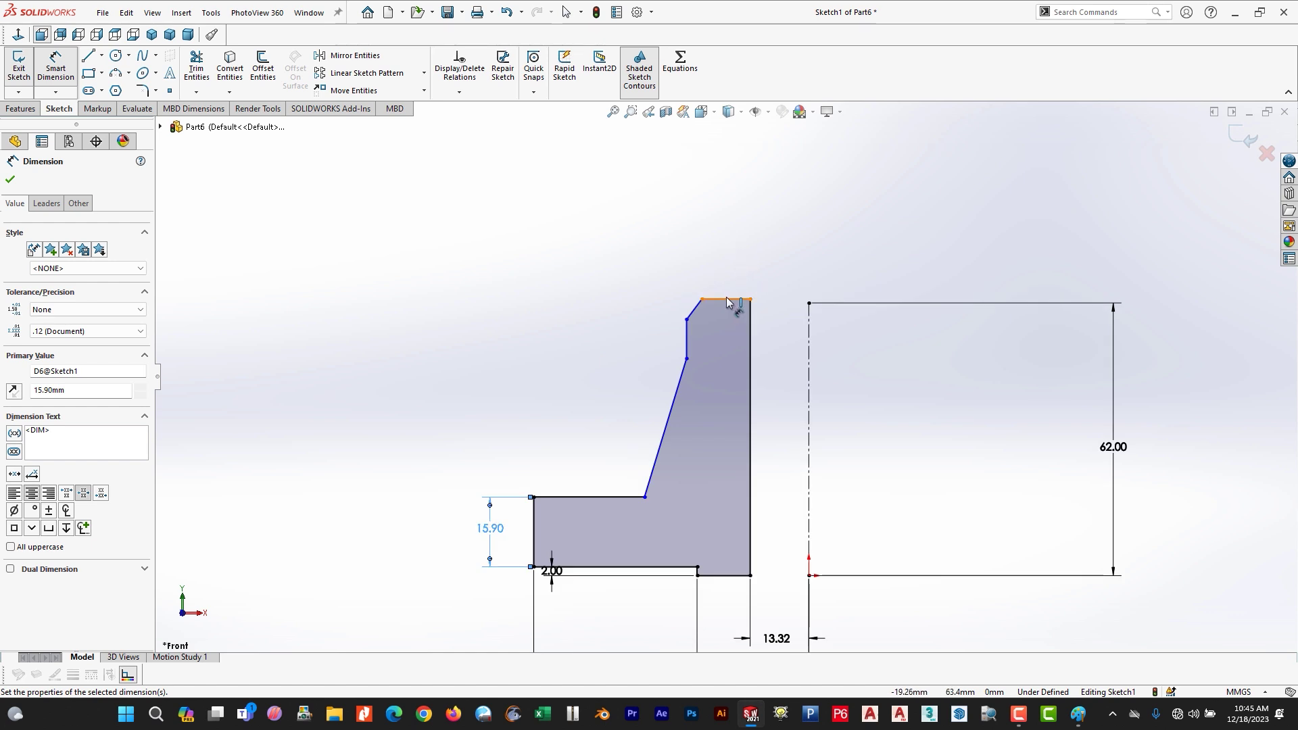
- Dimension the hub's top edge width as 1.6 mm, then bring up the reference drawing
click(736, 299)
click(736, 246)
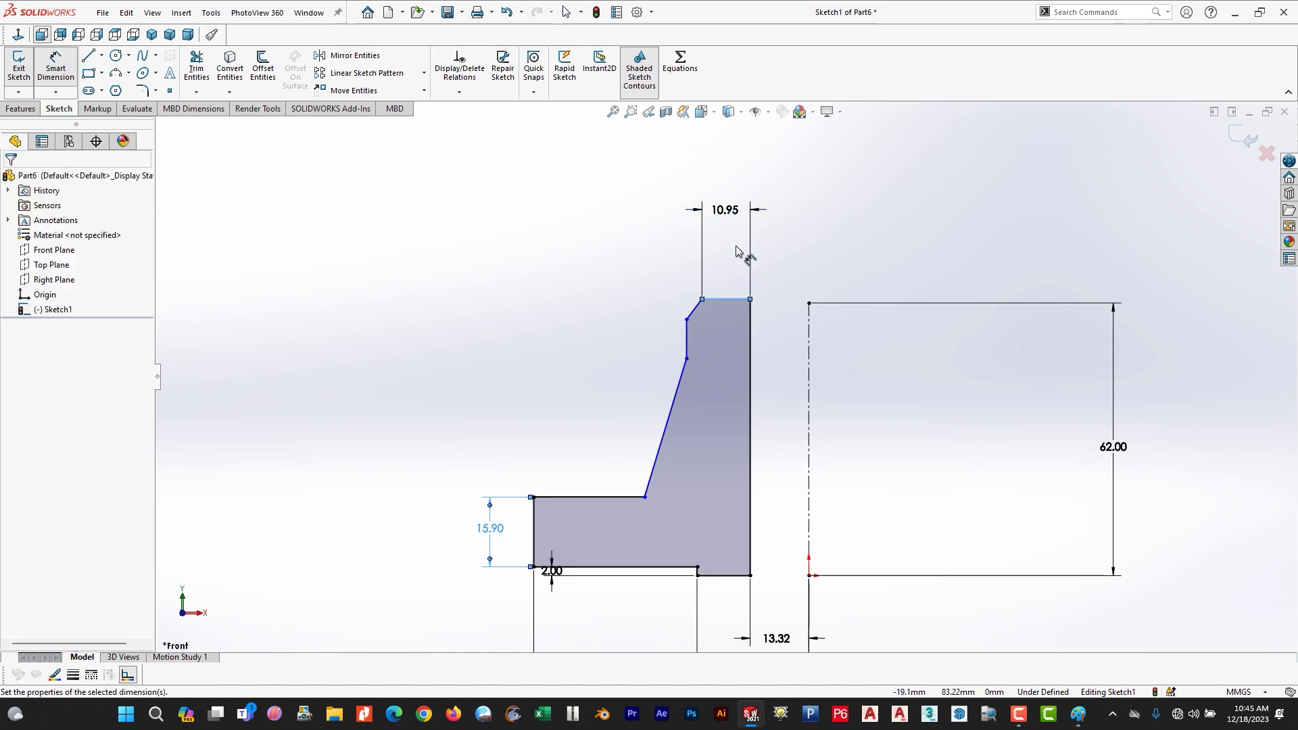
text(1.6)
key(Return)
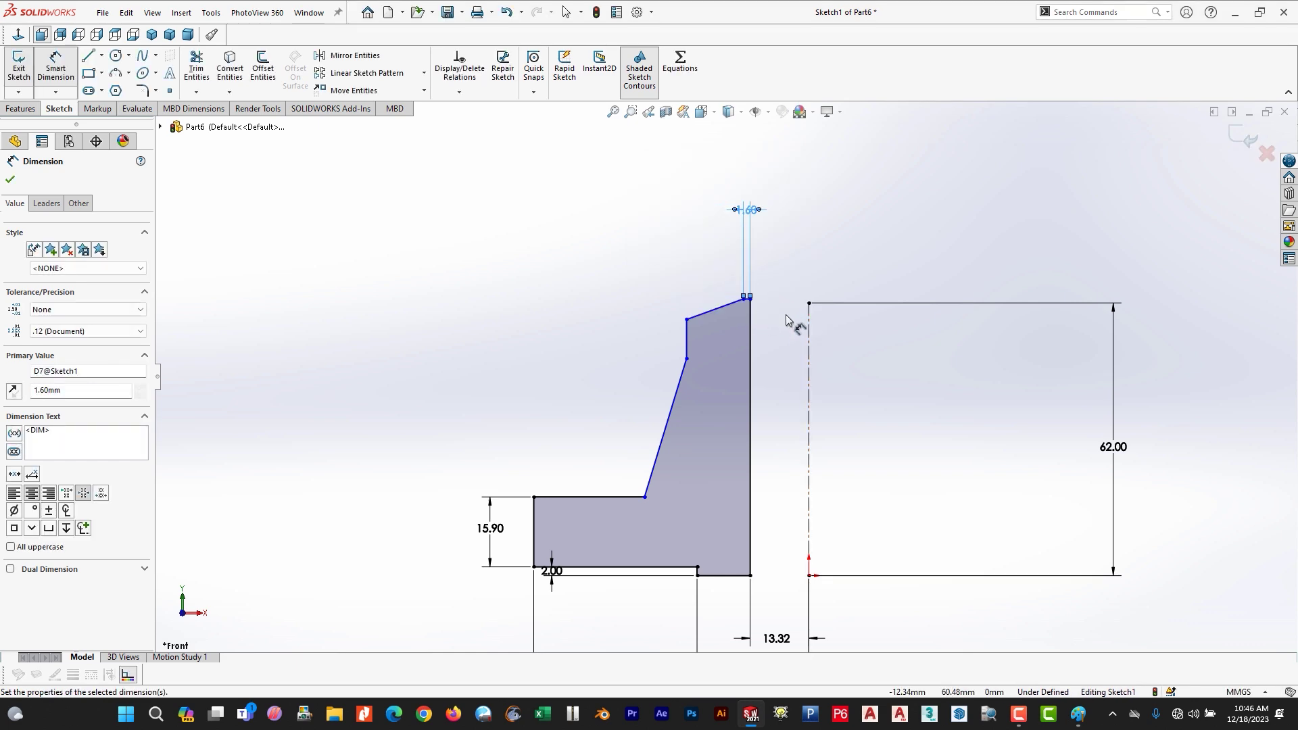
key(alt+Tab)
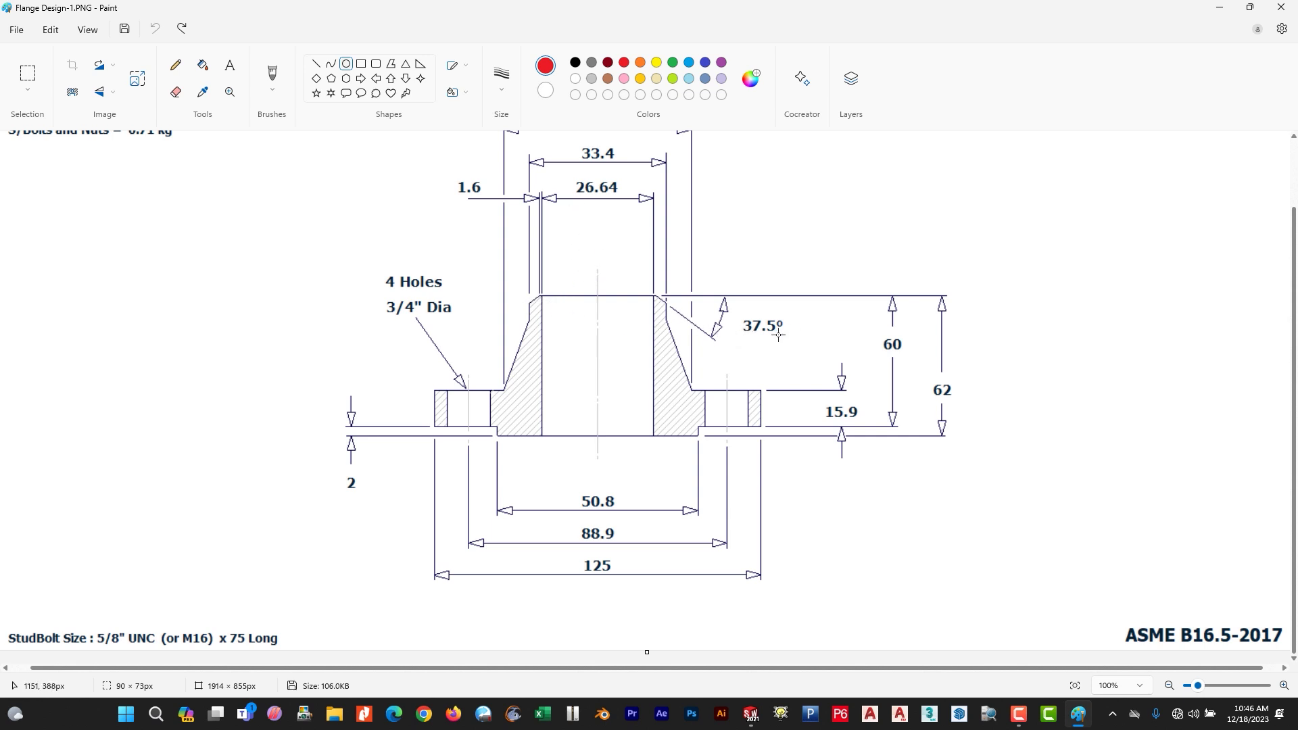
- Draw a horizontal centerline leftward from the hub's top corner
key(alt+Tab)
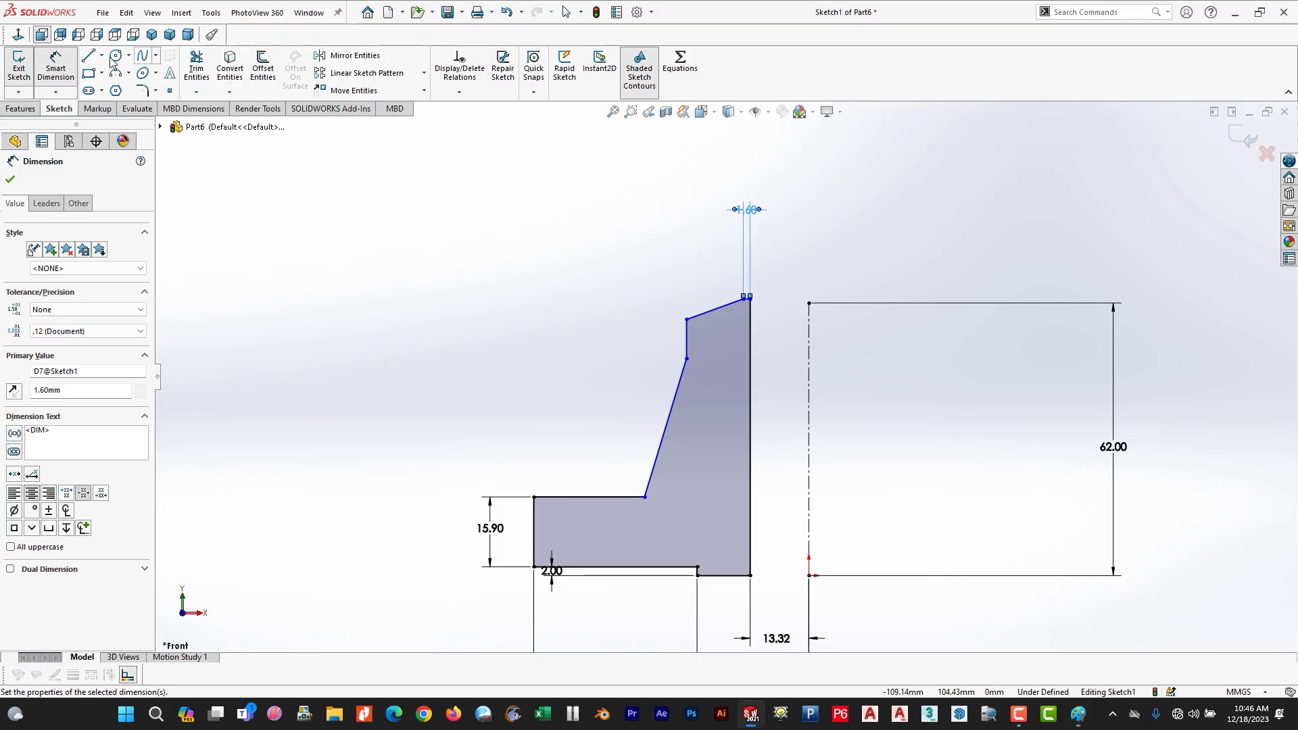
click(102, 56)
click(121, 88)
scroll(740, 304, down, 3)
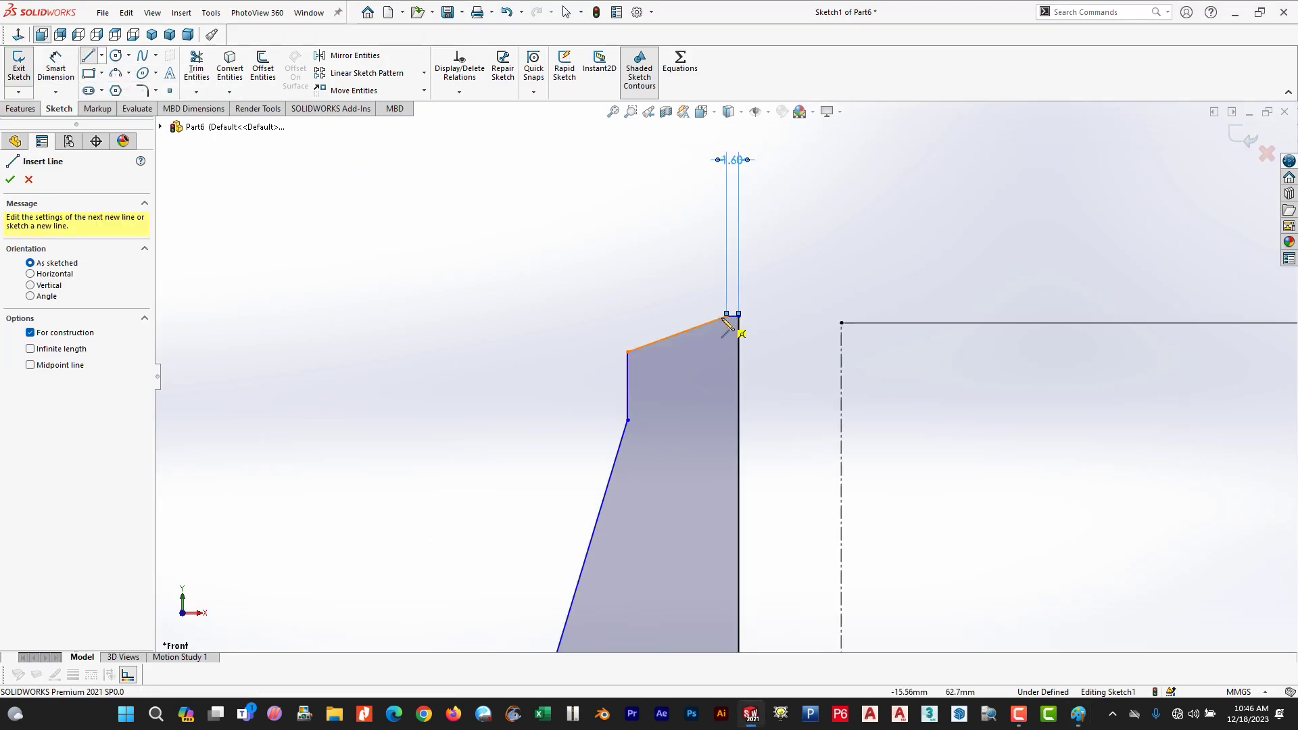
click(729, 321)
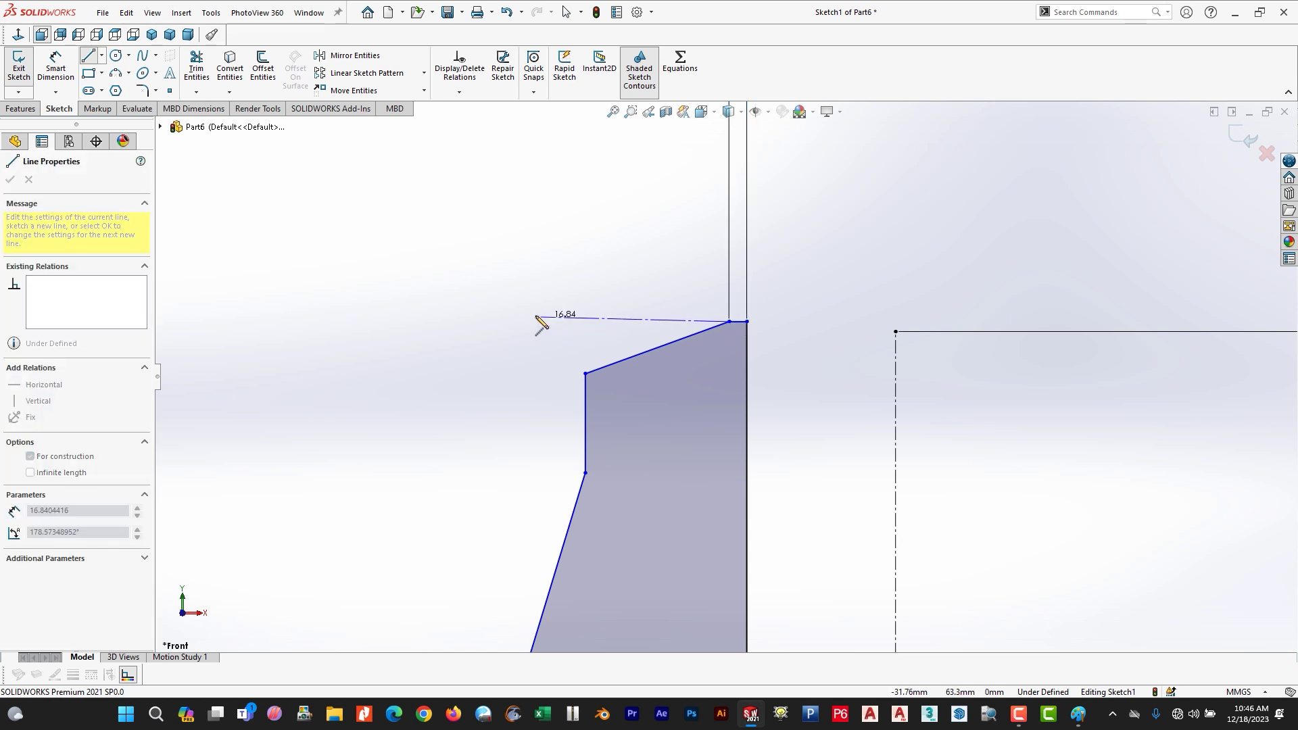
click(496, 322)
key(Escape)
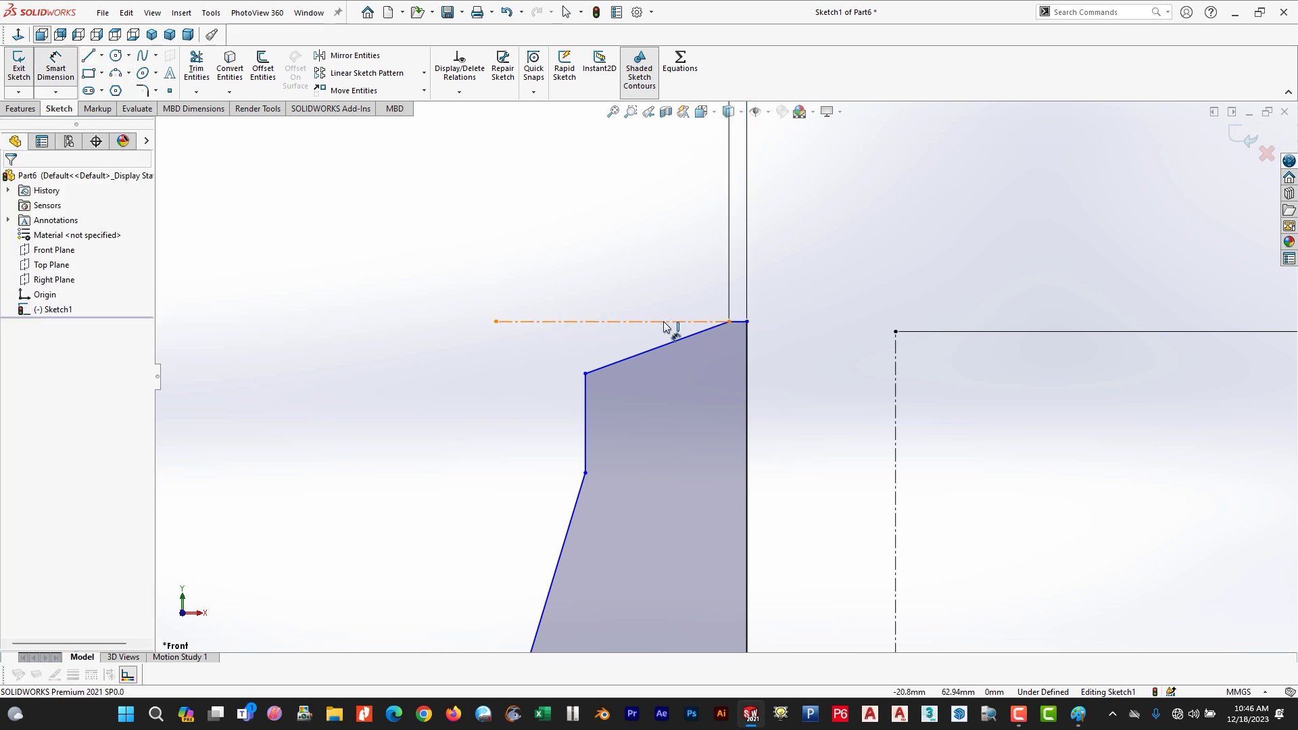
- Dimension the sloped bevel line at 37.5° from the centerline
click(666, 343)
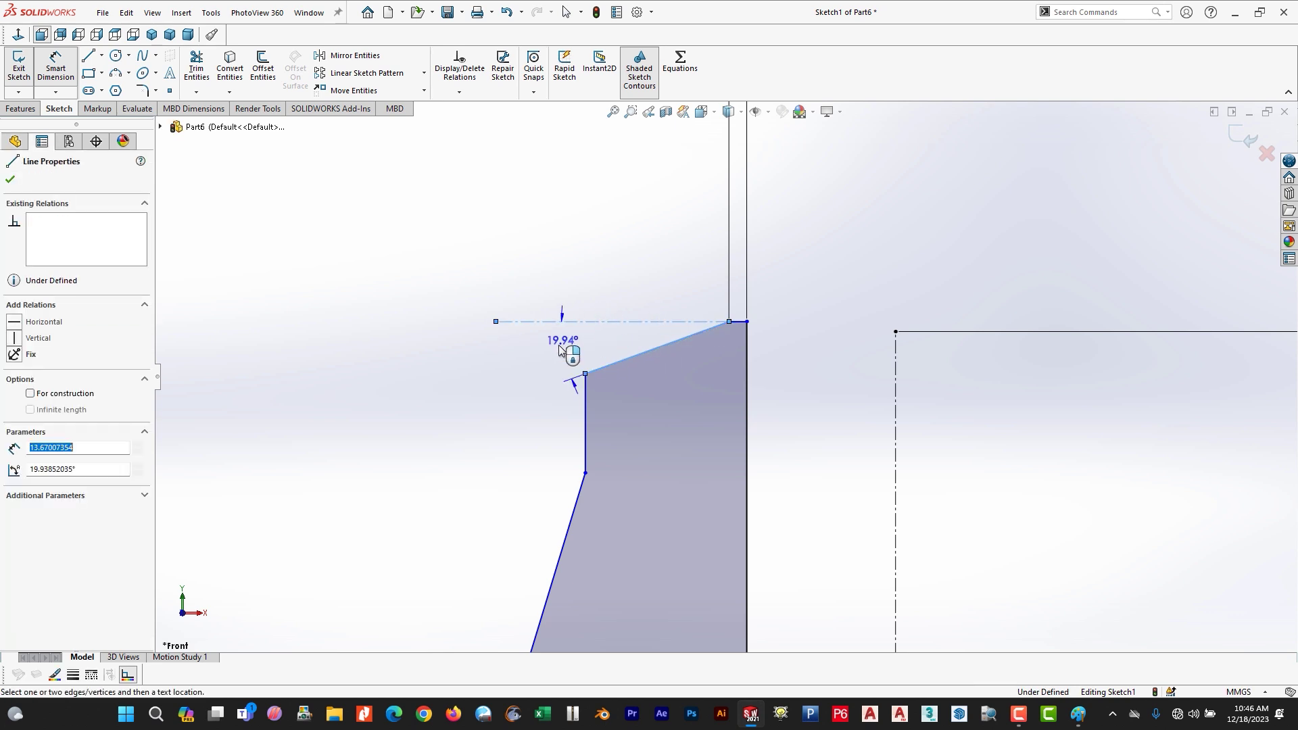
click(625, 322)
click(633, 384)
text(37.5)
key(Return)
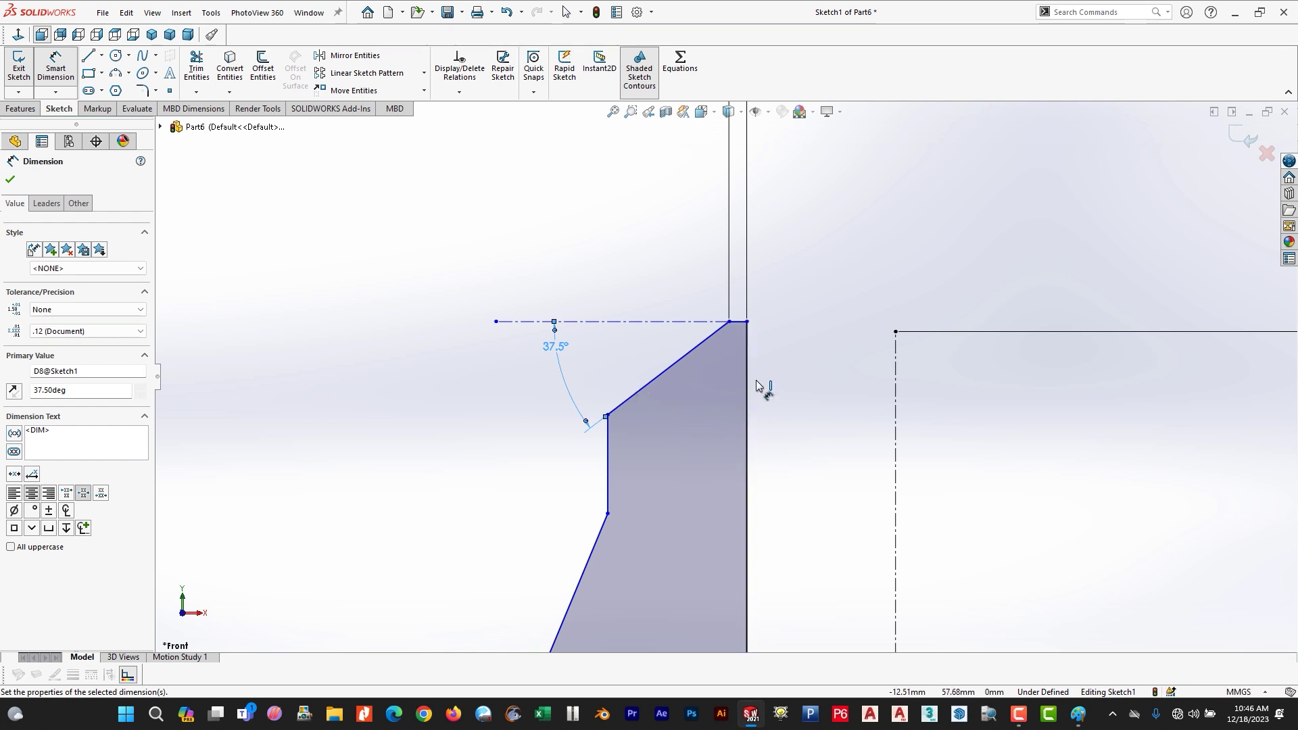
- Briefly mark the 33.4 dimension on the reference drawing, then undo the mark
key(Escape)
key(alt+Tab)
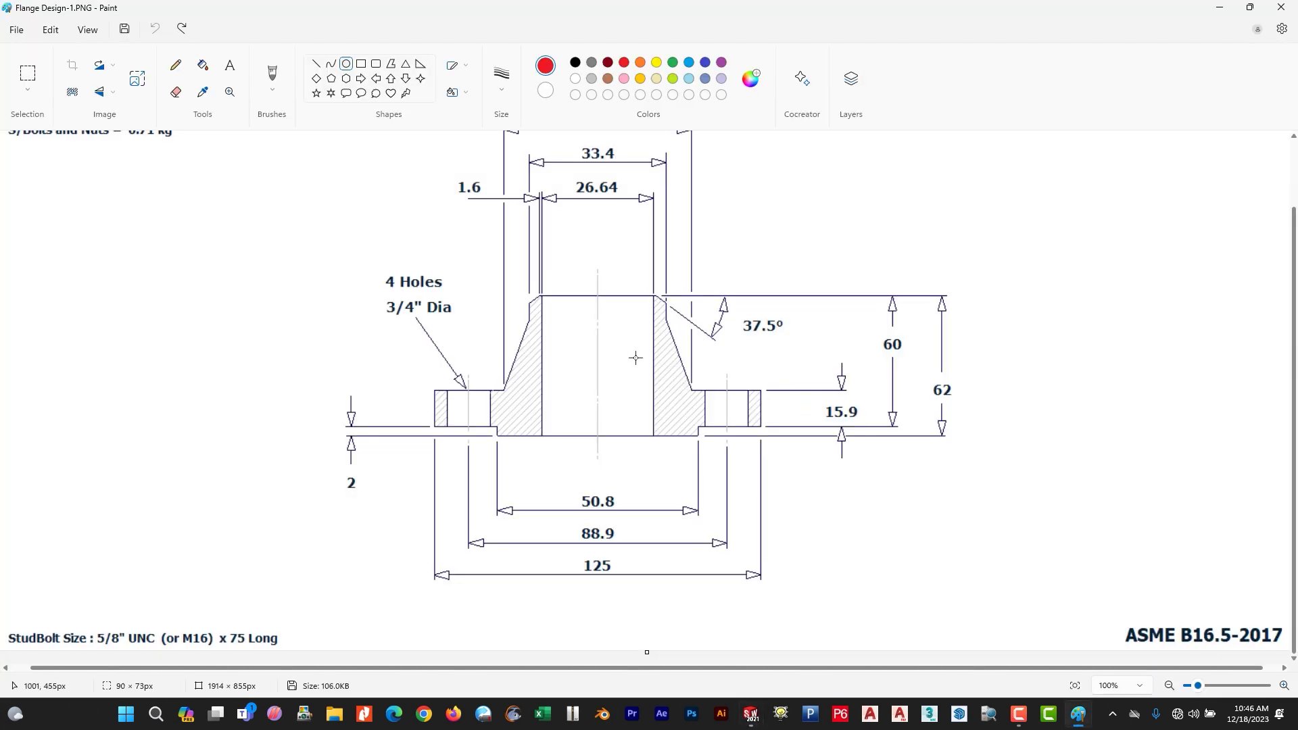
scroll(606, 216, up, 3)
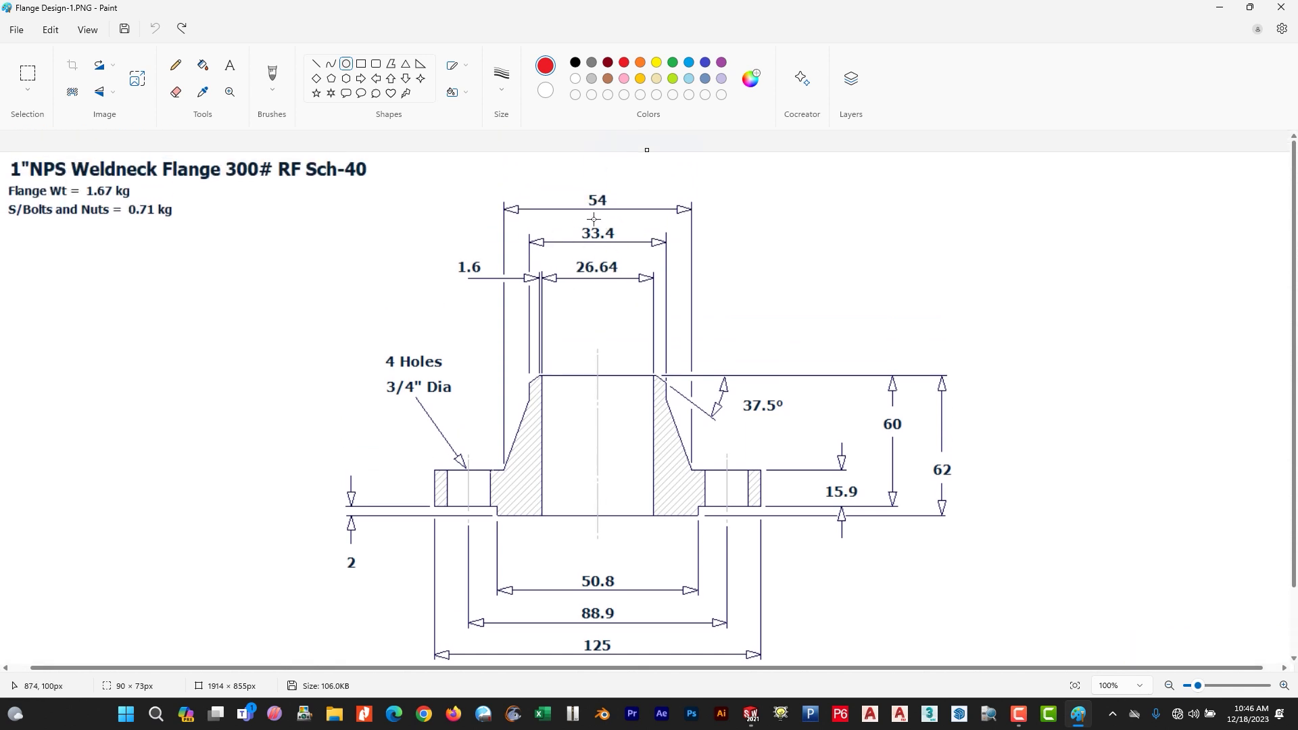
drag(578, 218, 628, 250)
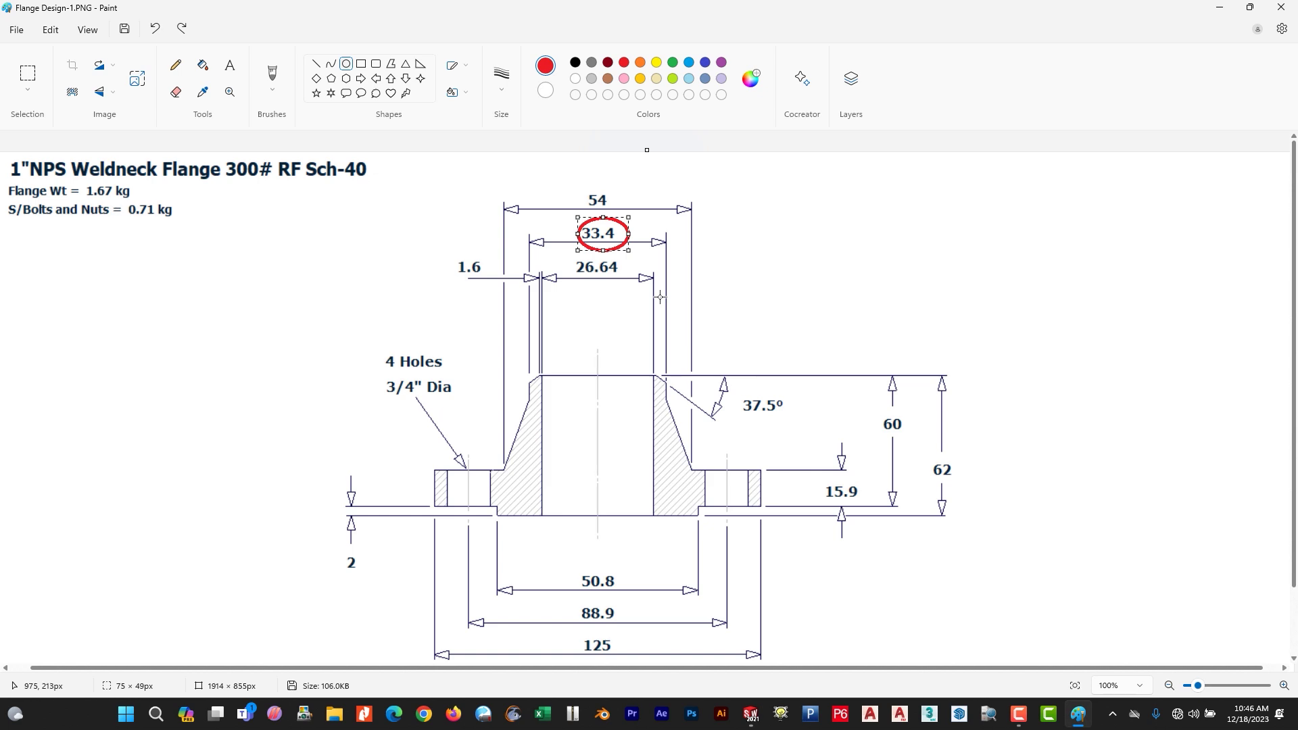
key(ctrl+z)
key(alt+Tab)
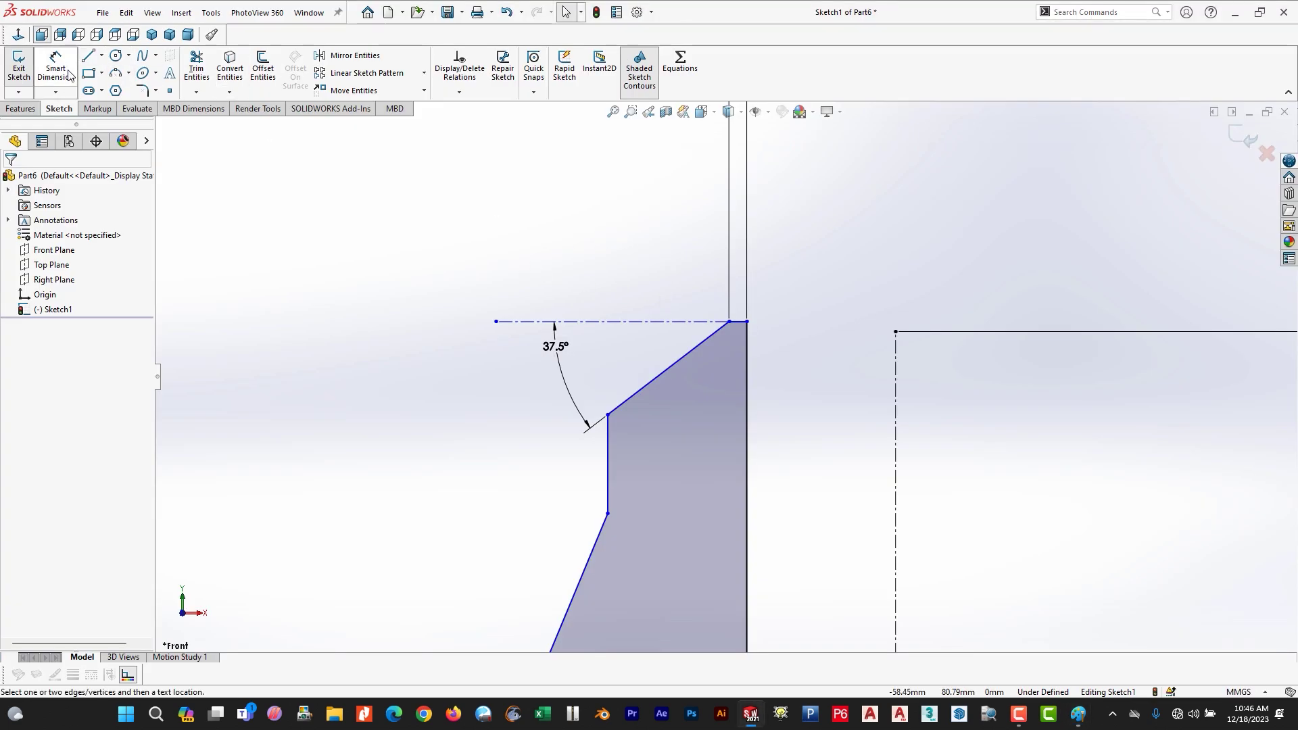
- Dimension the bevel's lower endpoint to the axis as 33.4/2 (16.70 mm)
click(56, 67)
click(607, 416)
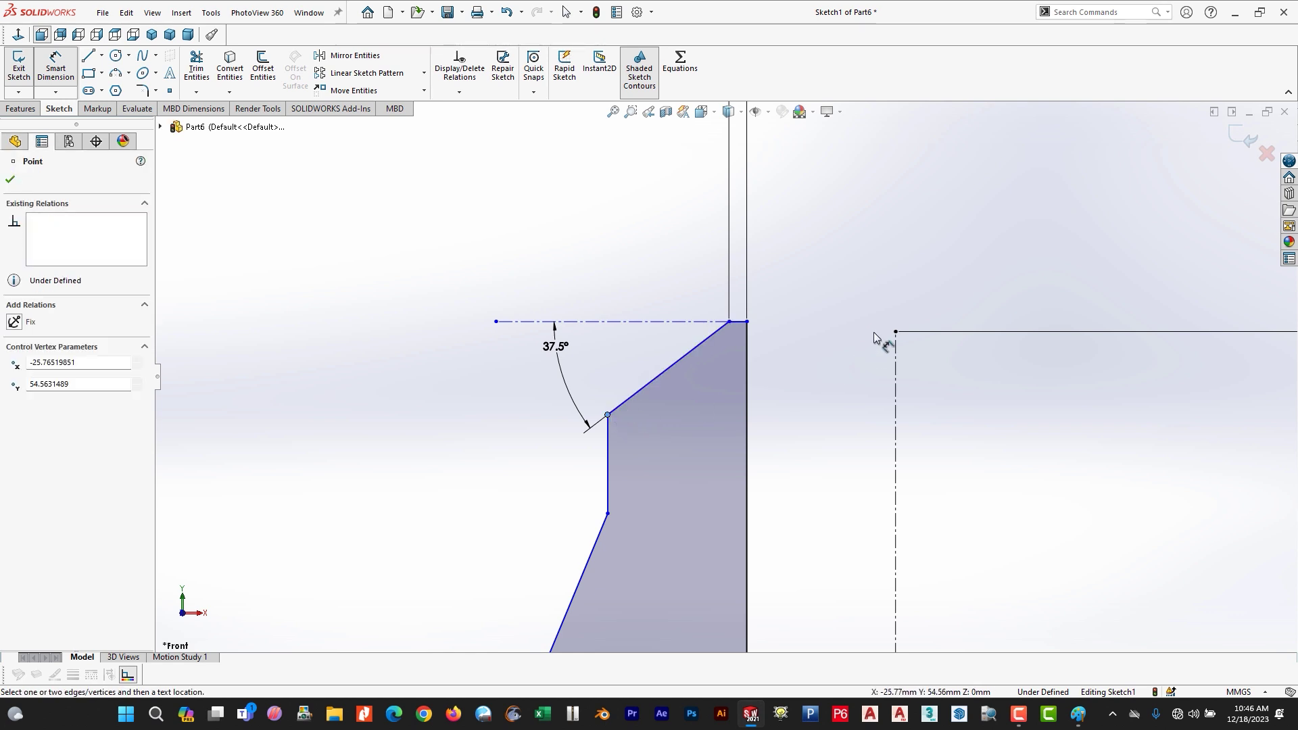
click(897, 333)
key(z)
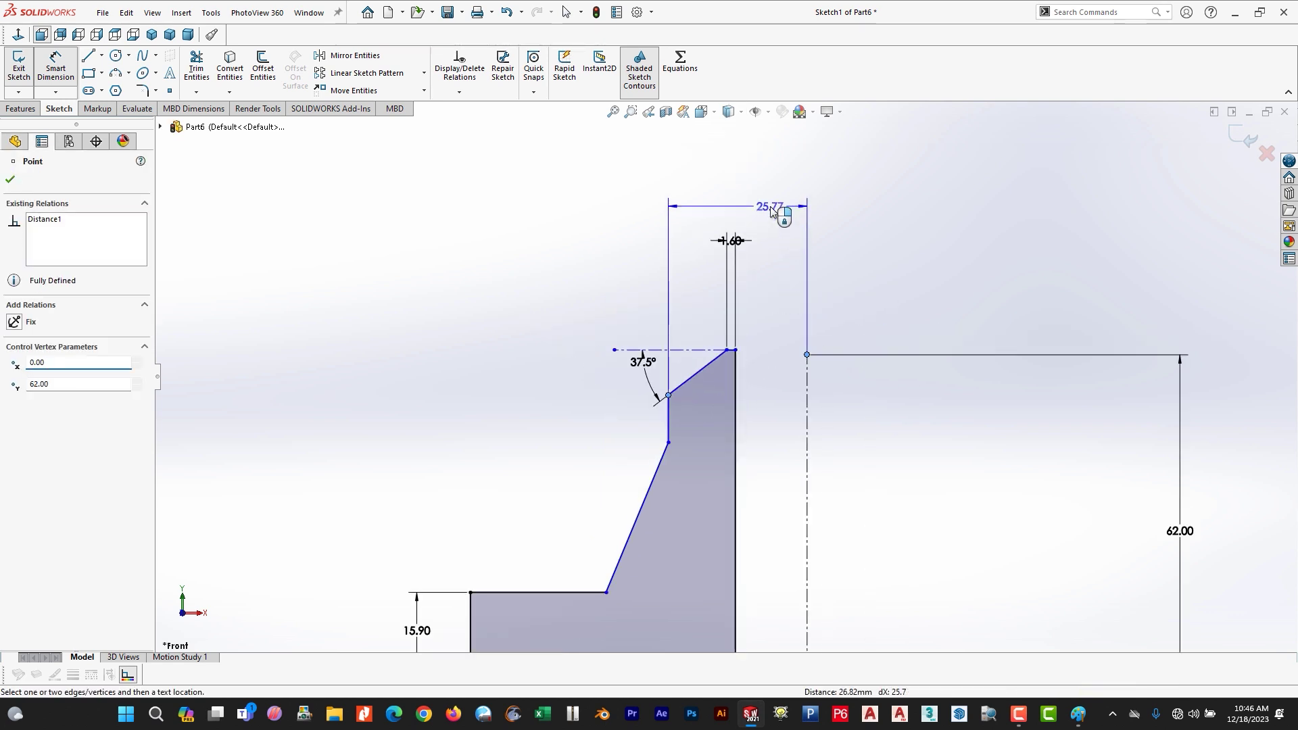
click(777, 238)
text(33.)
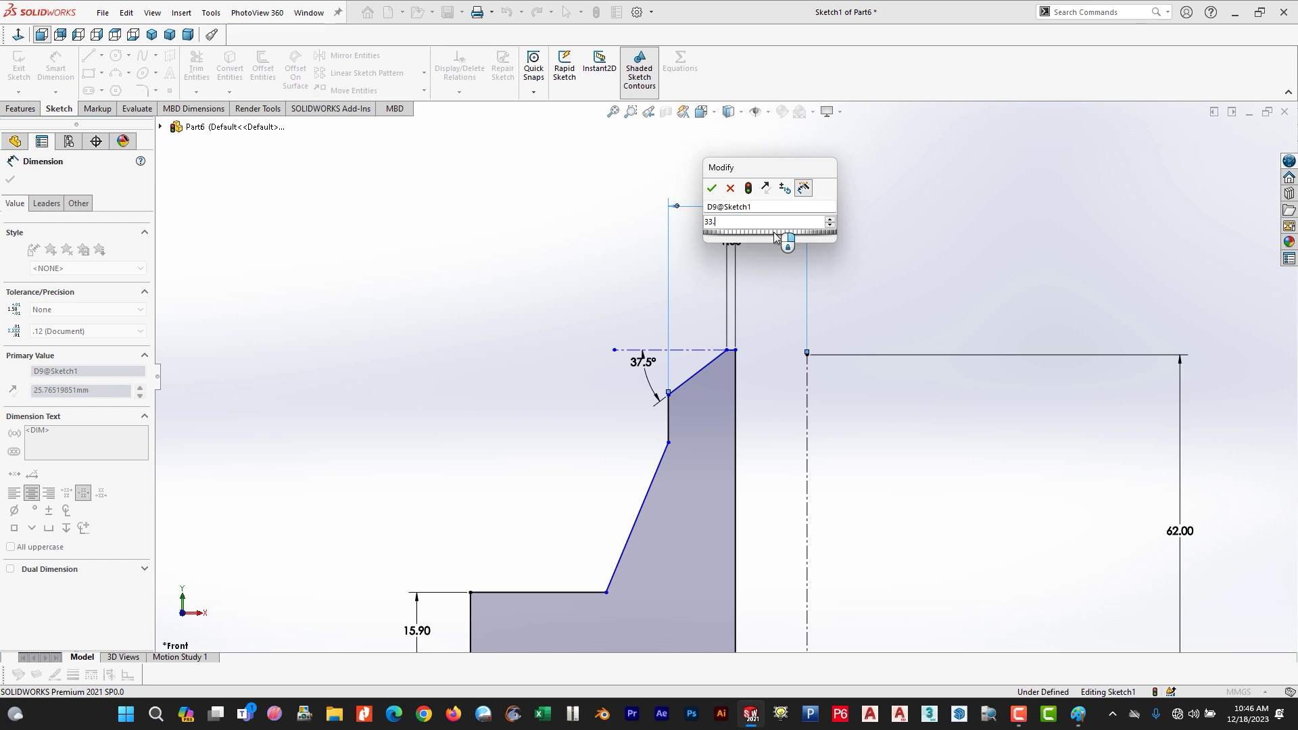
text(4/2)
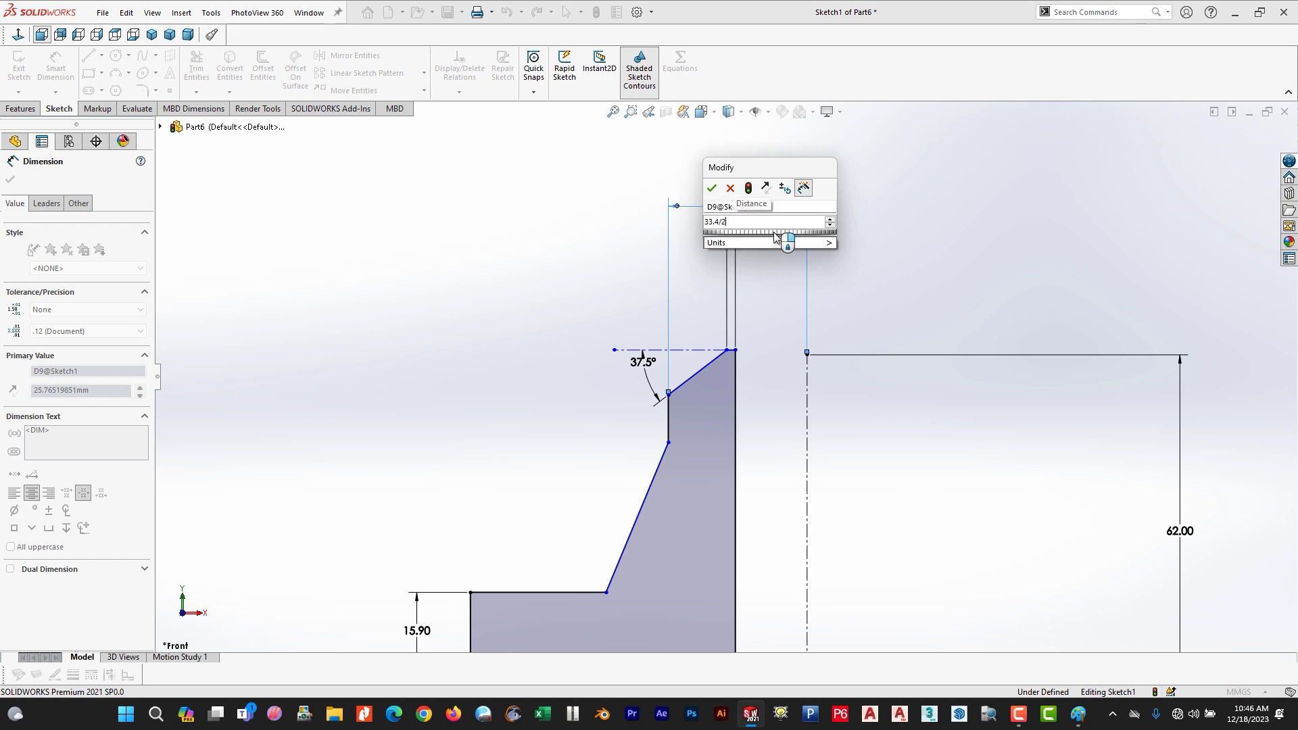
key(Return)
scroll(769, 346, down, 4)
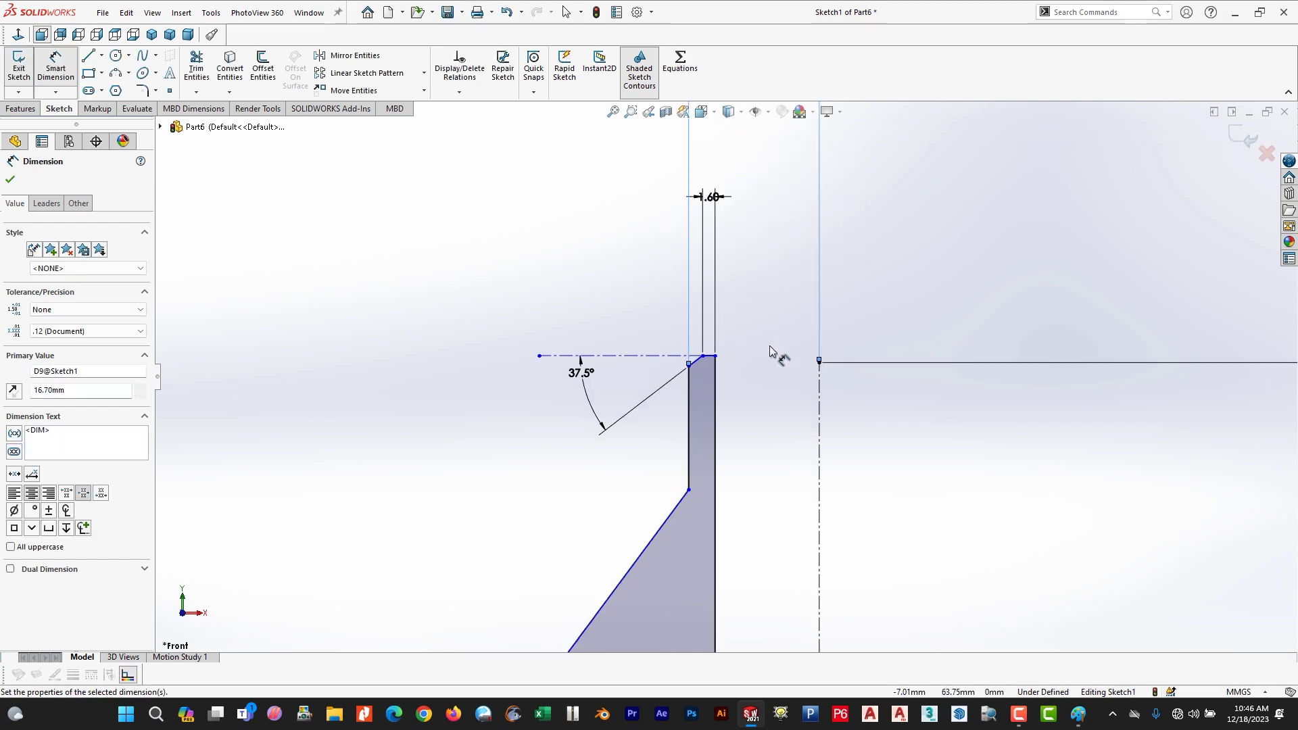
scroll(744, 352, up, 3)
- Mark 54 on the drawing and dimension the slanted line's base 54/2 (27 mm) from the centerline
key(alt+Tab)
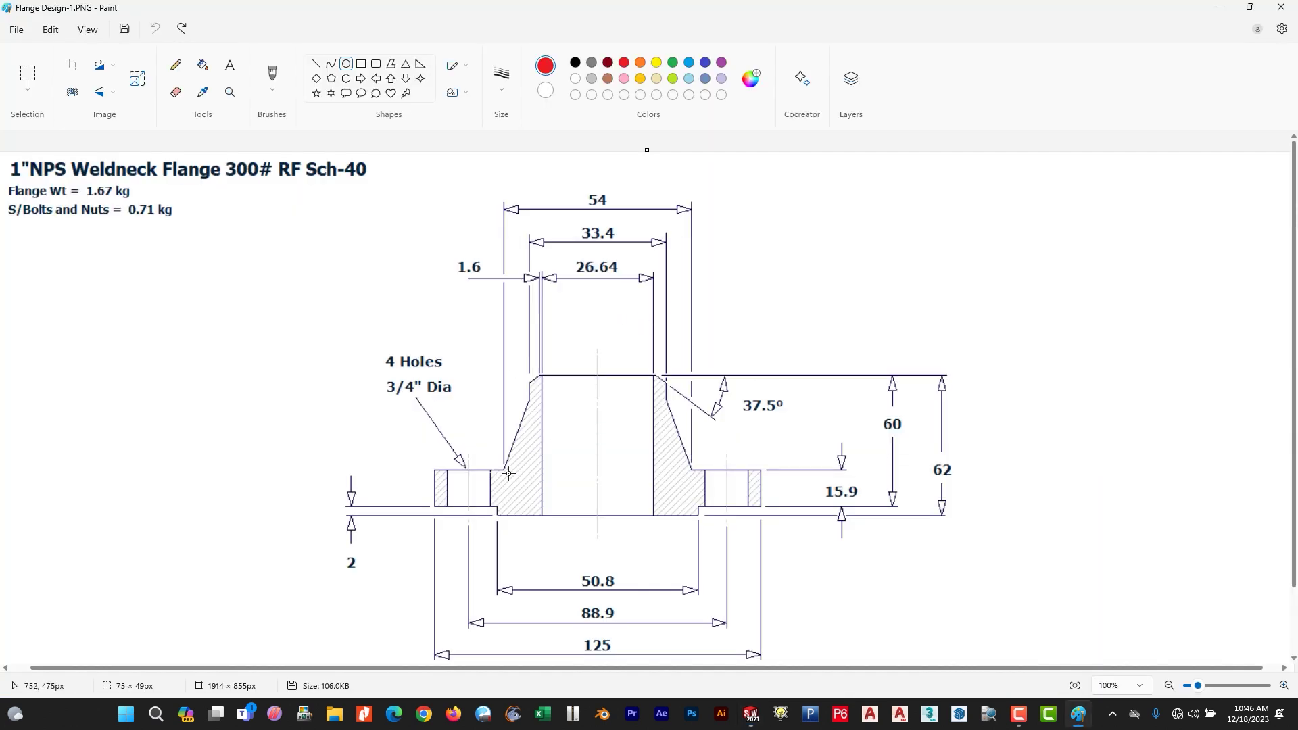
drag(571, 179, 632, 226)
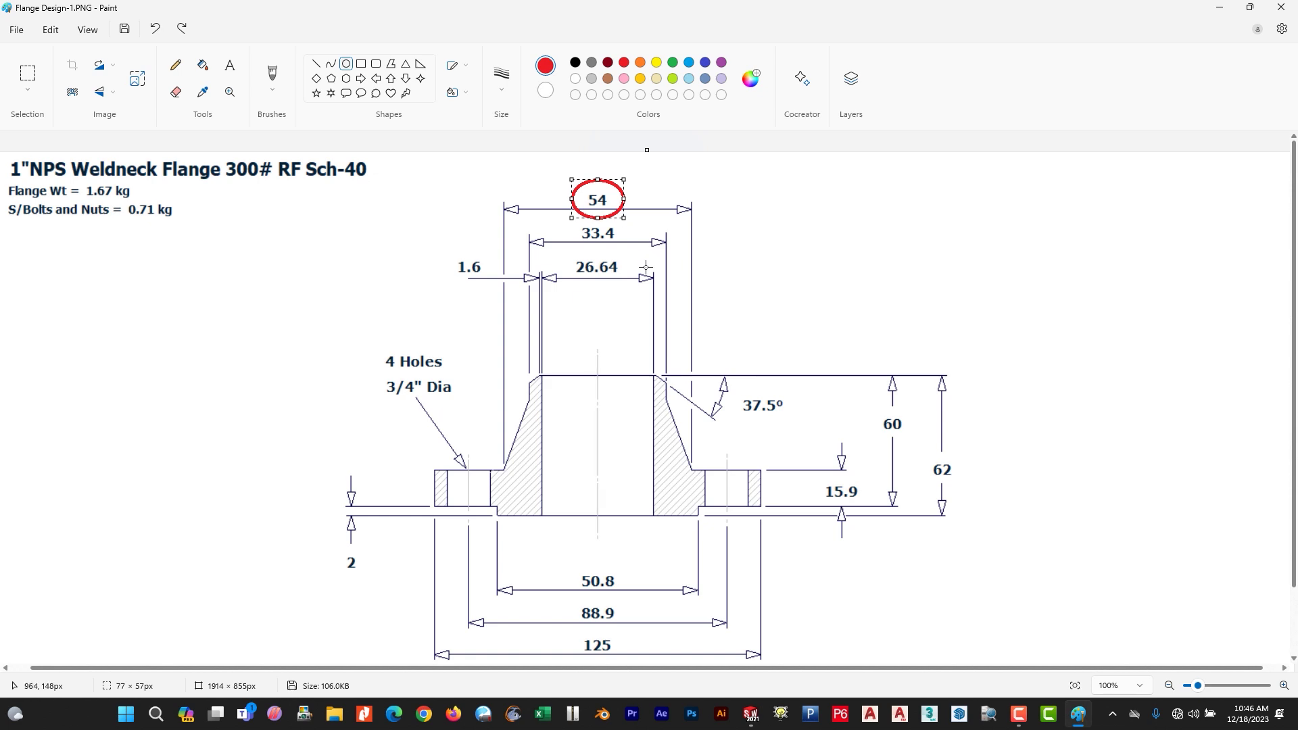
key(alt+Tab)
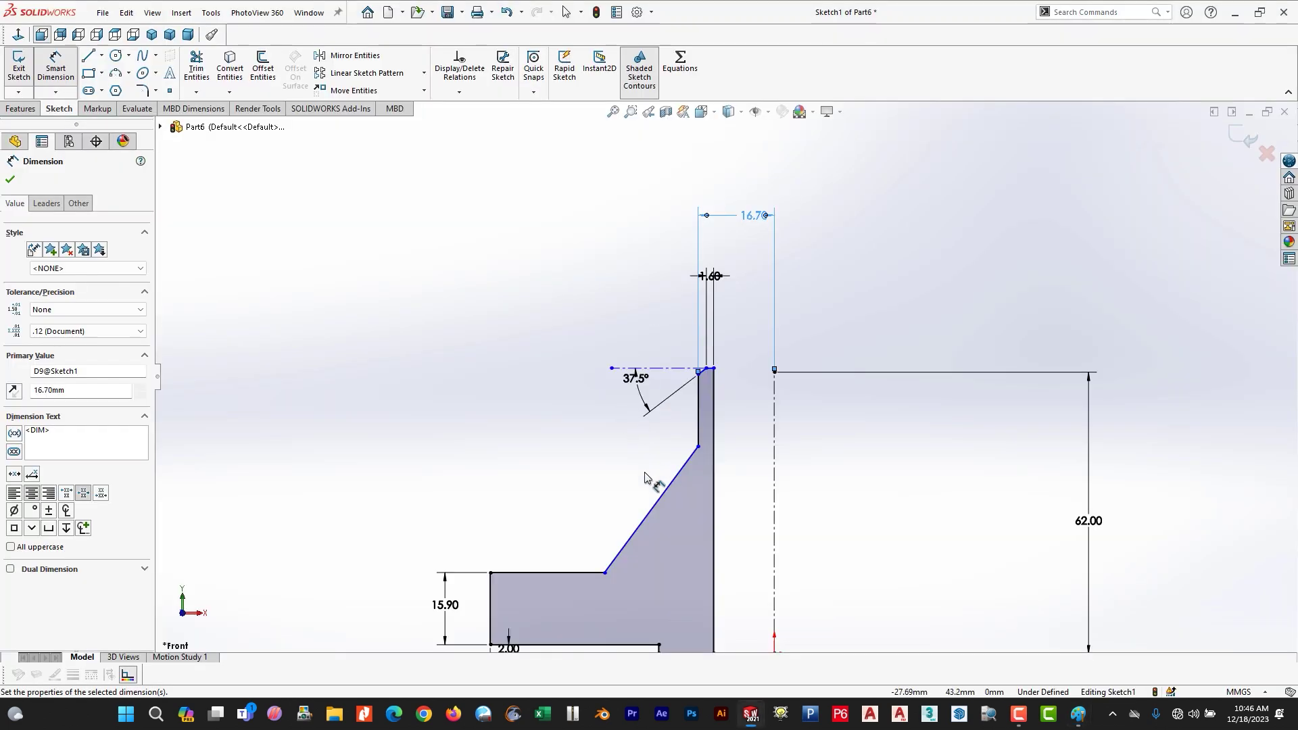
click(604, 573)
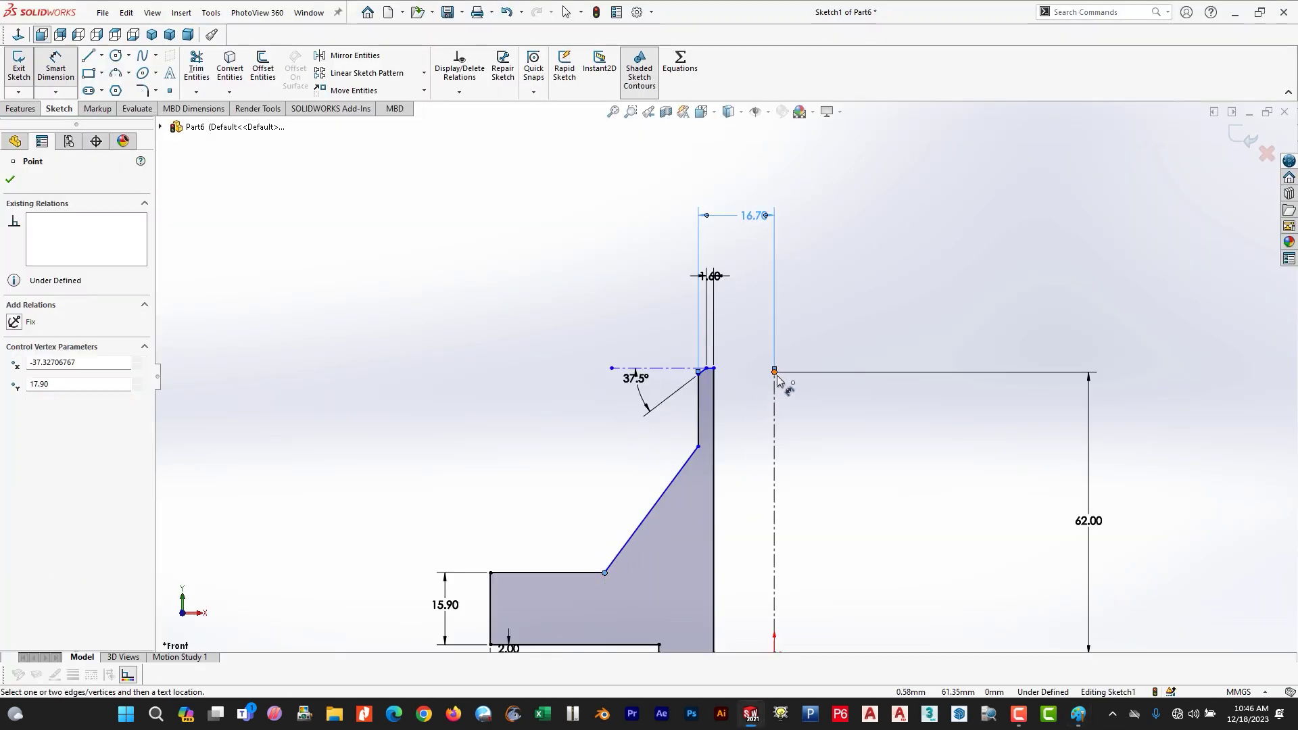
click(776, 373)
click(738, 169)
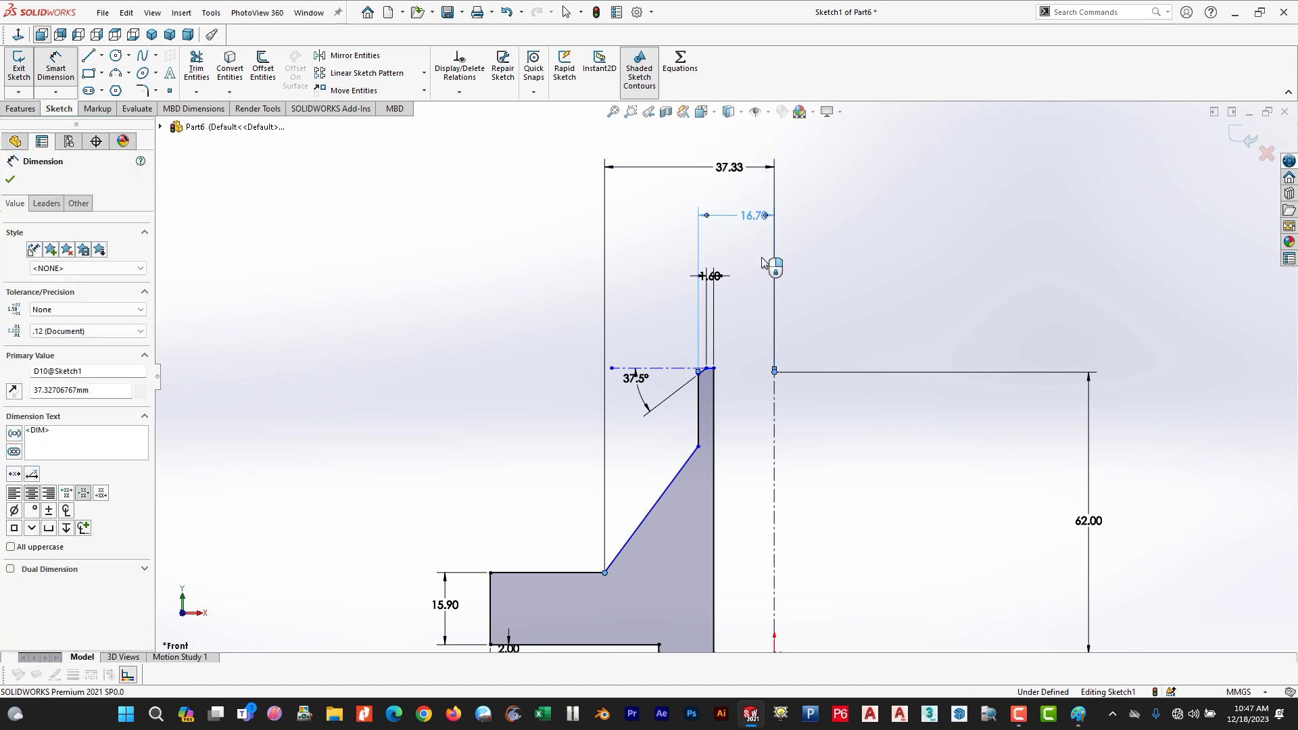
text(54/2)
key(Return)
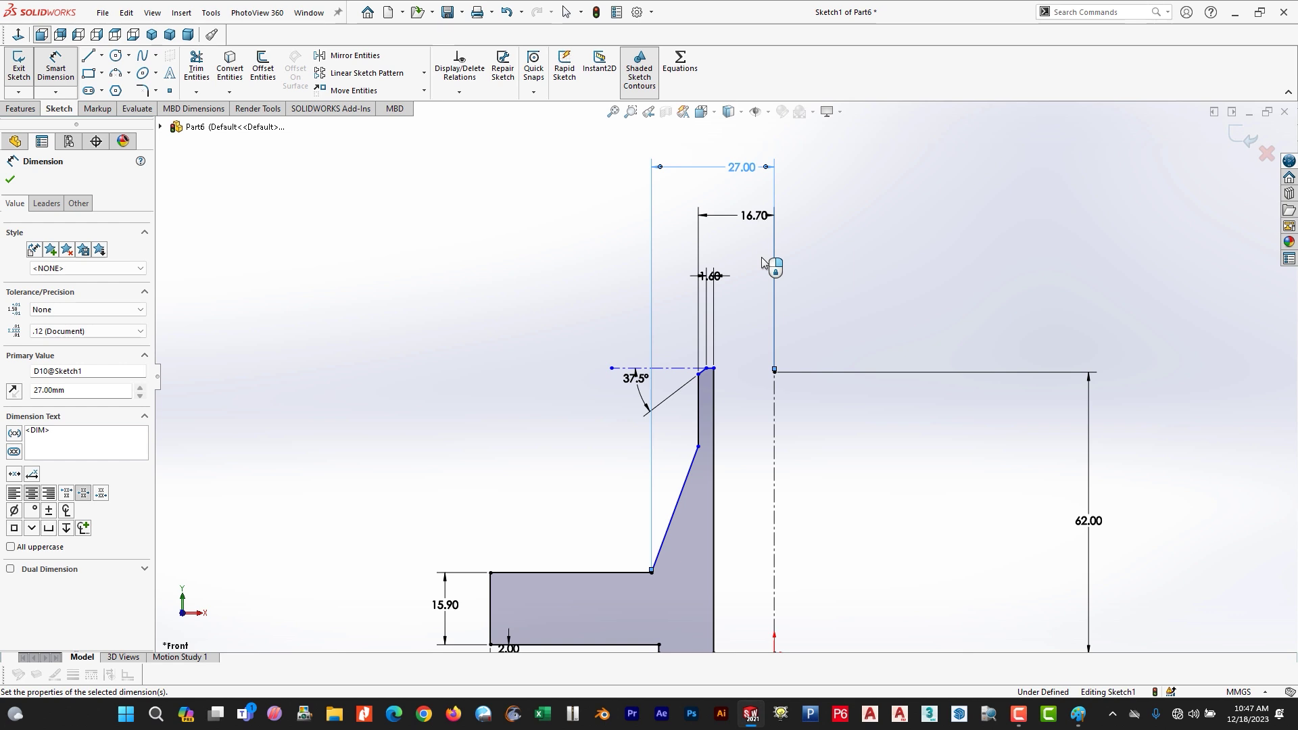
scroll(724, 440, down, 3)
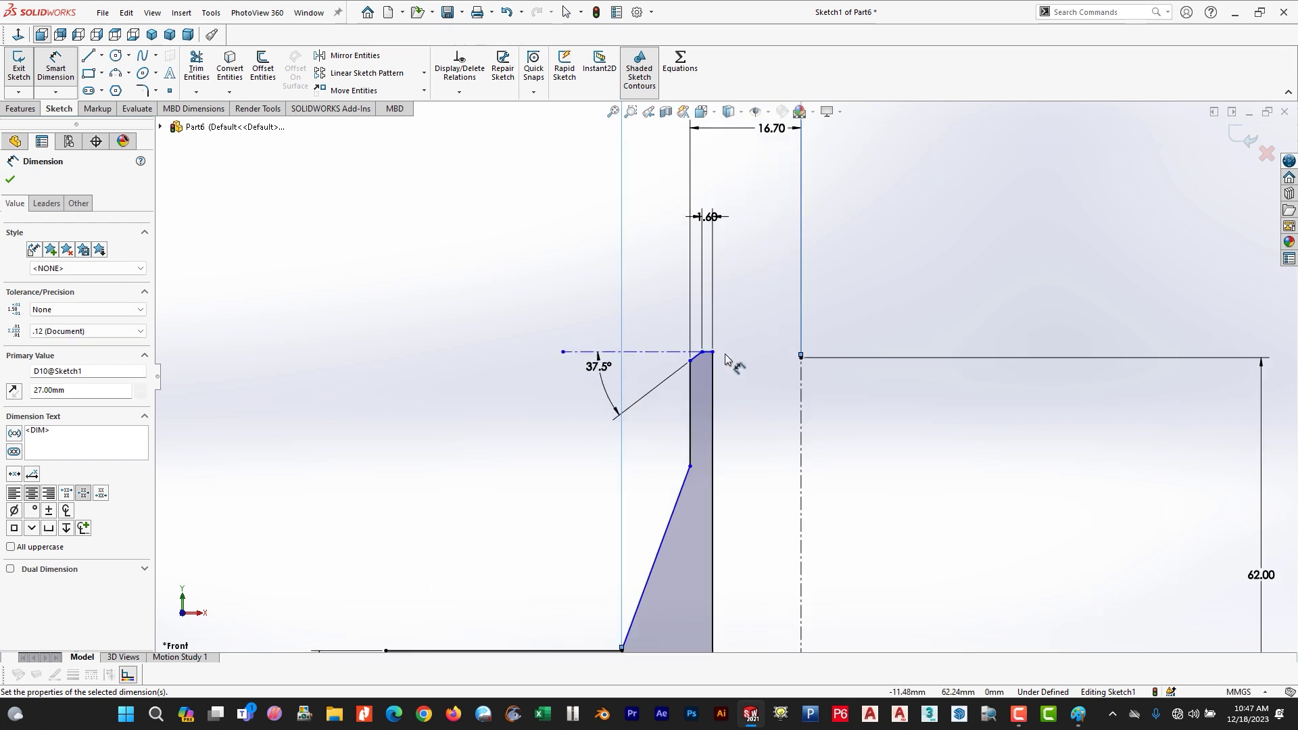
scroll(751, 375, up, 3)
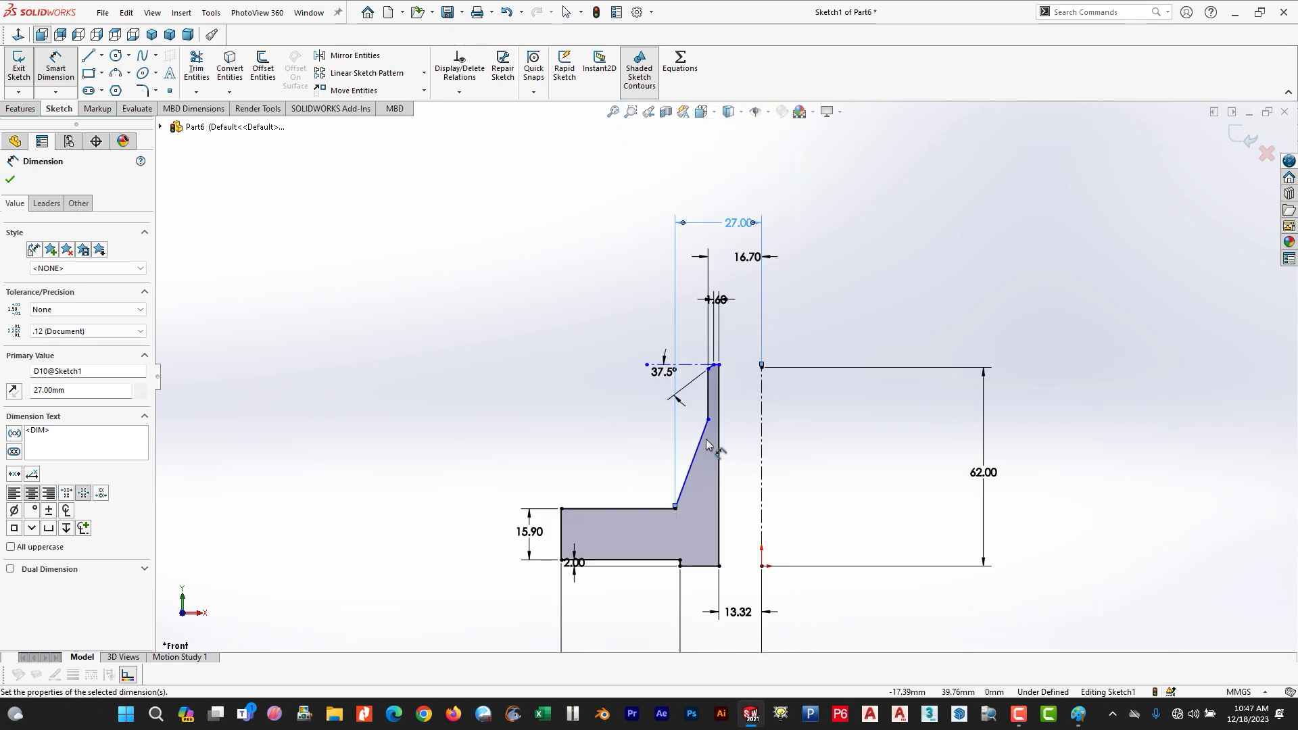
scroll(712, 439, down, 3)
scroll(717, 440, up, 3)
- Set the short vertical top edge to 10 mm and recheck the reference drawing
key(alt+Tab)
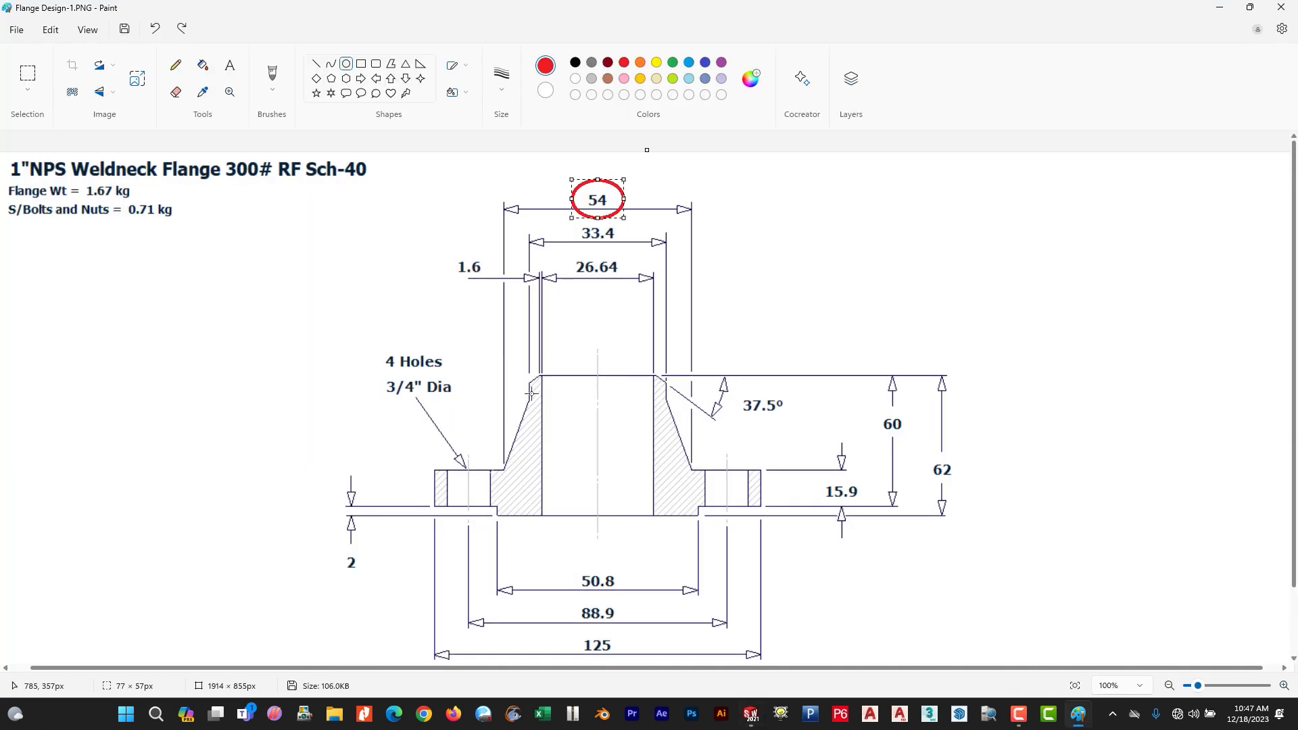
key(alt+Tab)
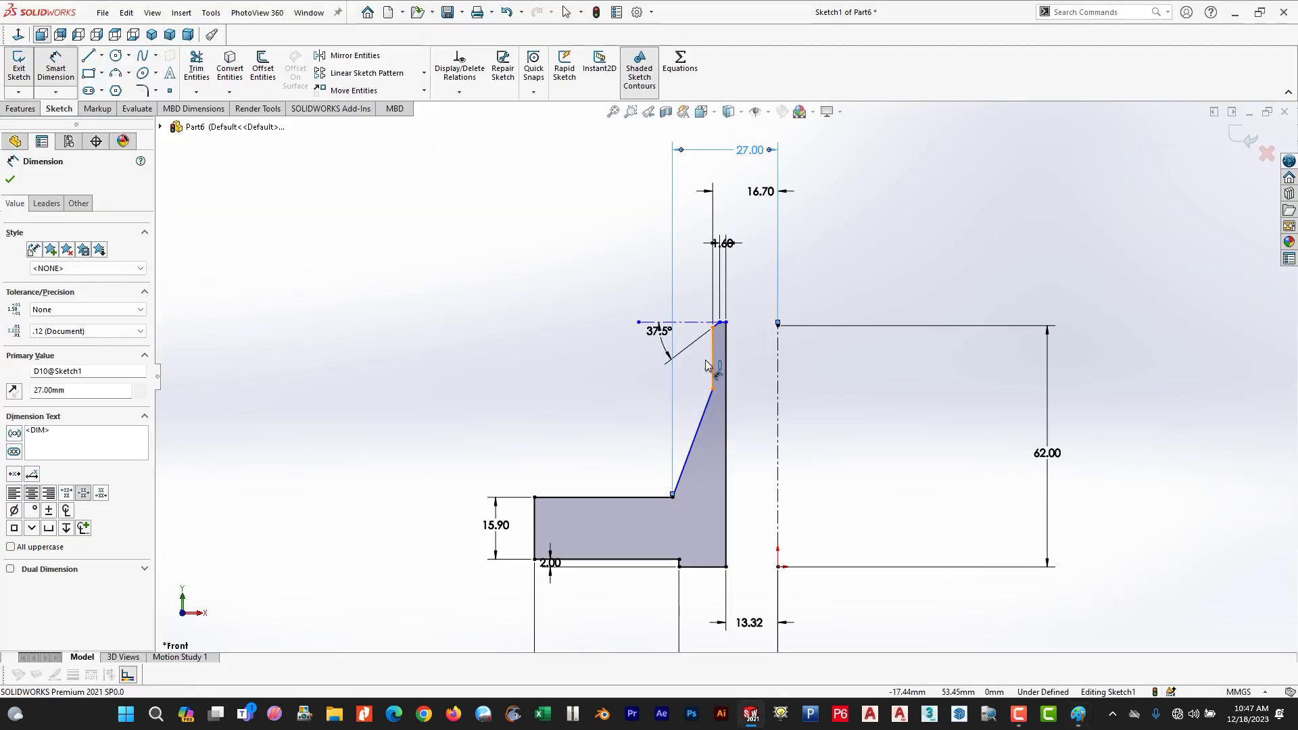
click(712, 366)
click(621, 388)
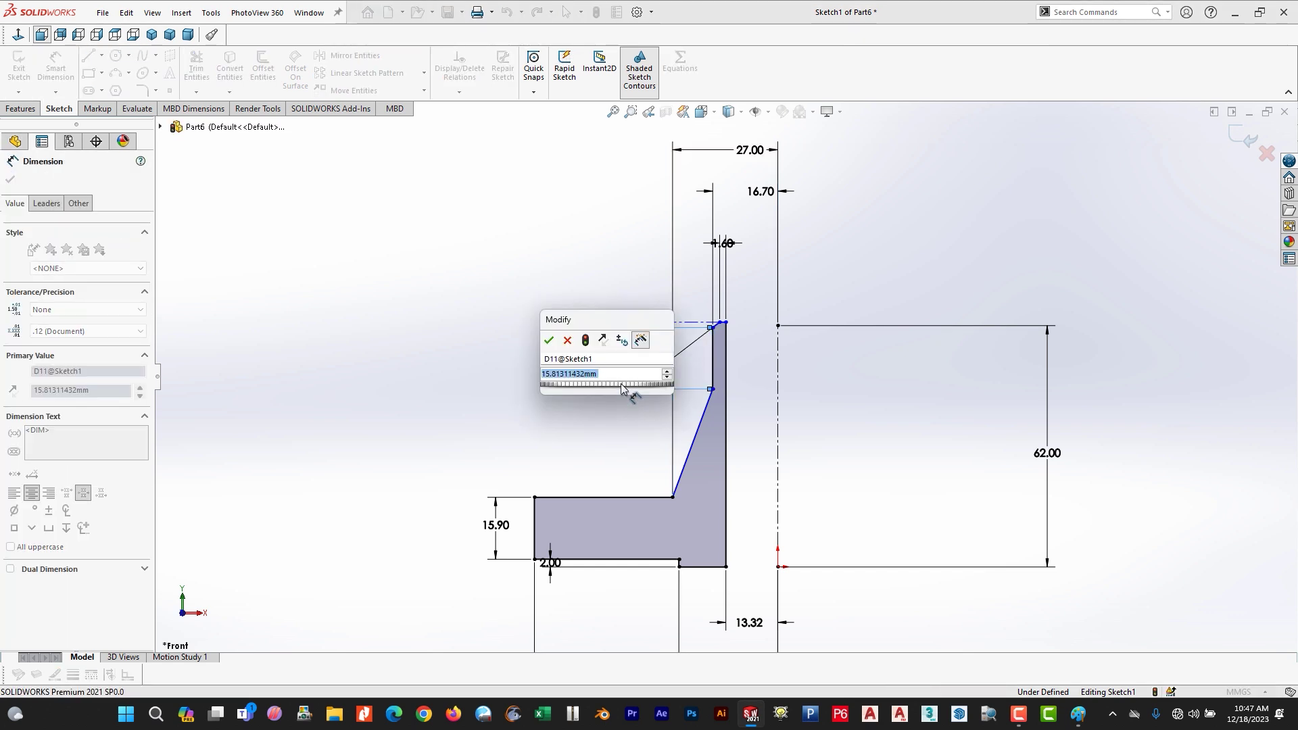
text(10)
key(Return)
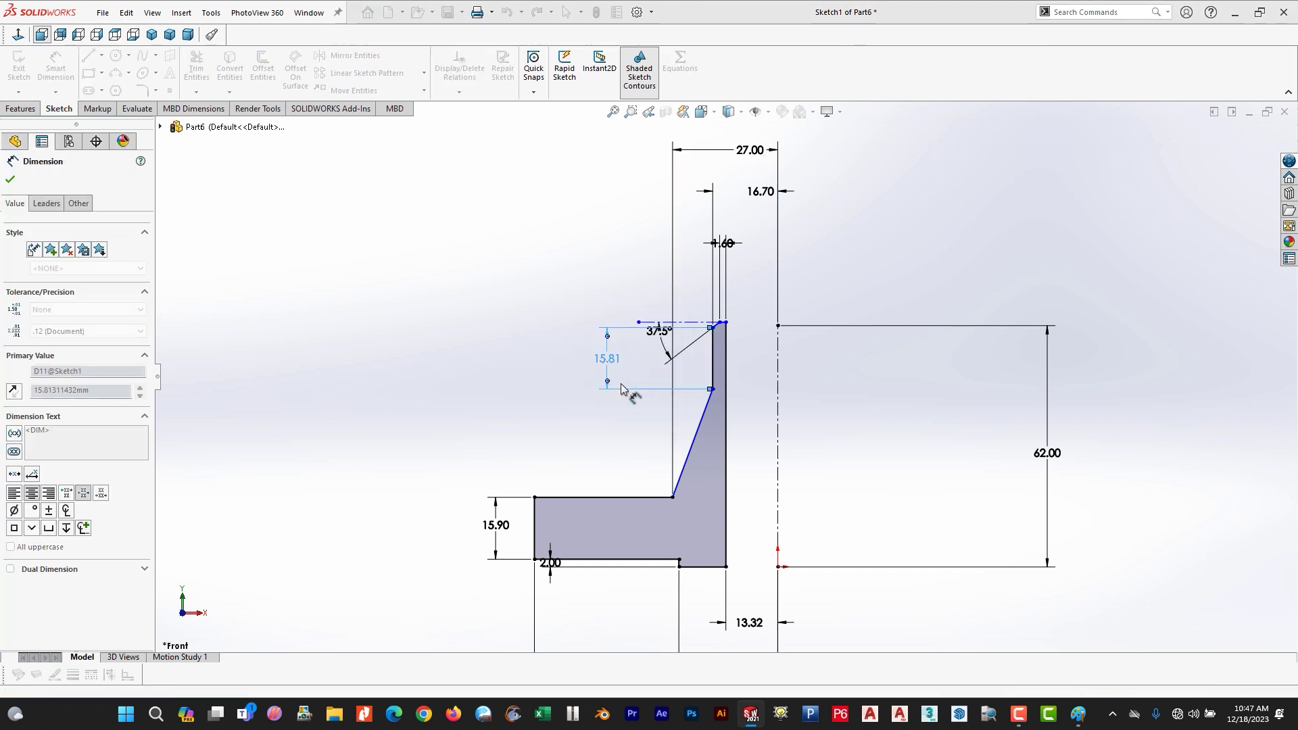
key(Escape)
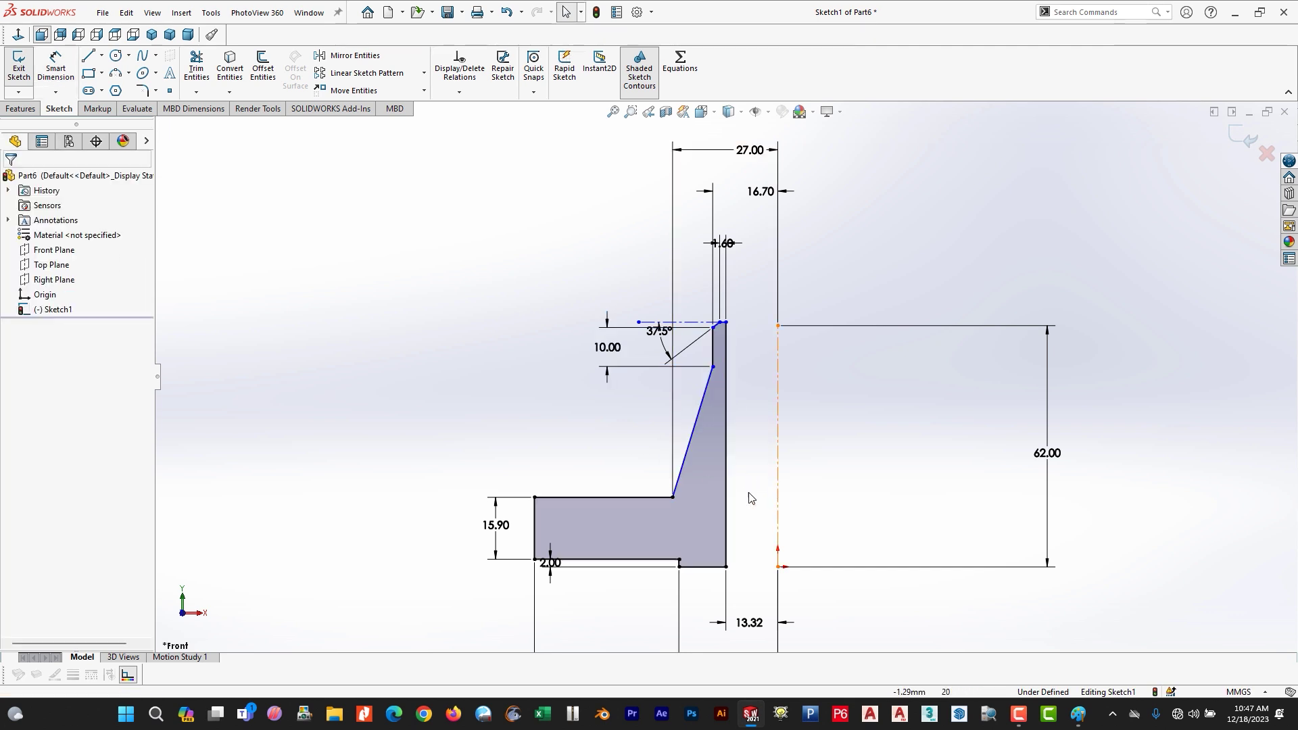
scroll(747, 338, up, 2)
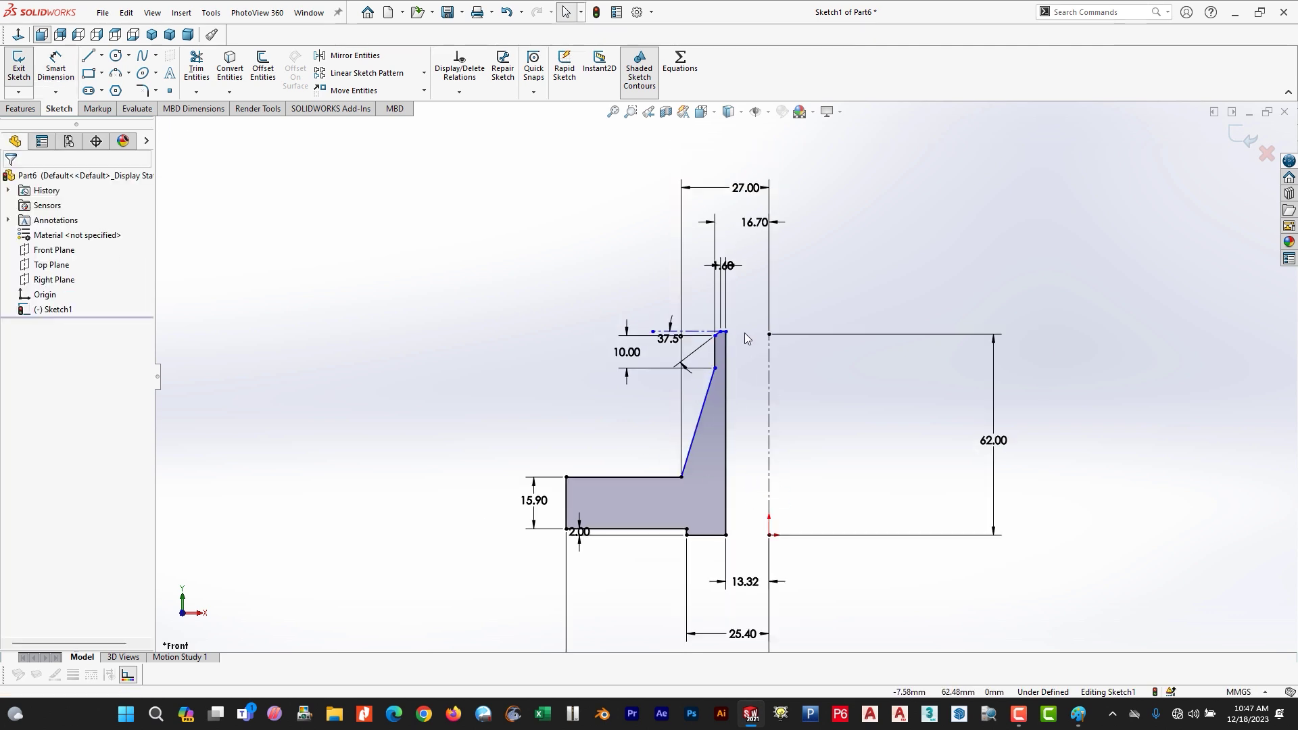
key(alt+Tab)
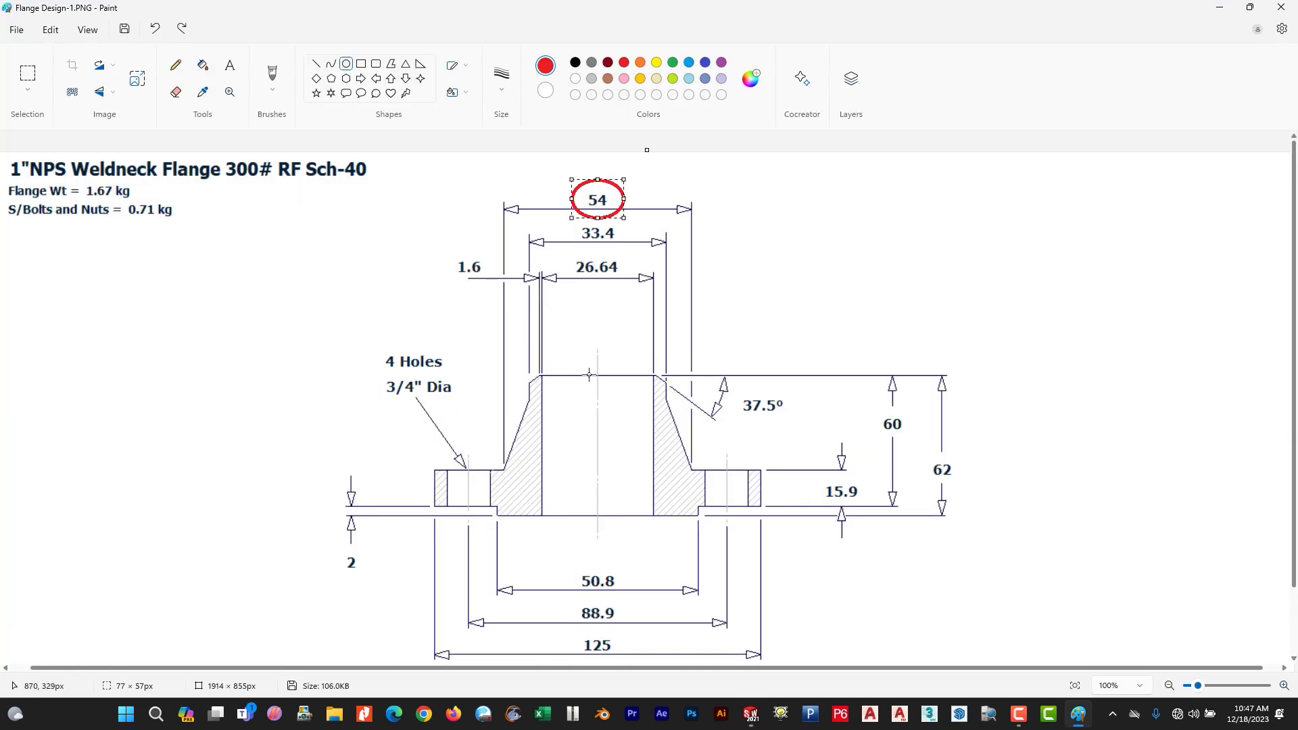
key(alt+Tab)
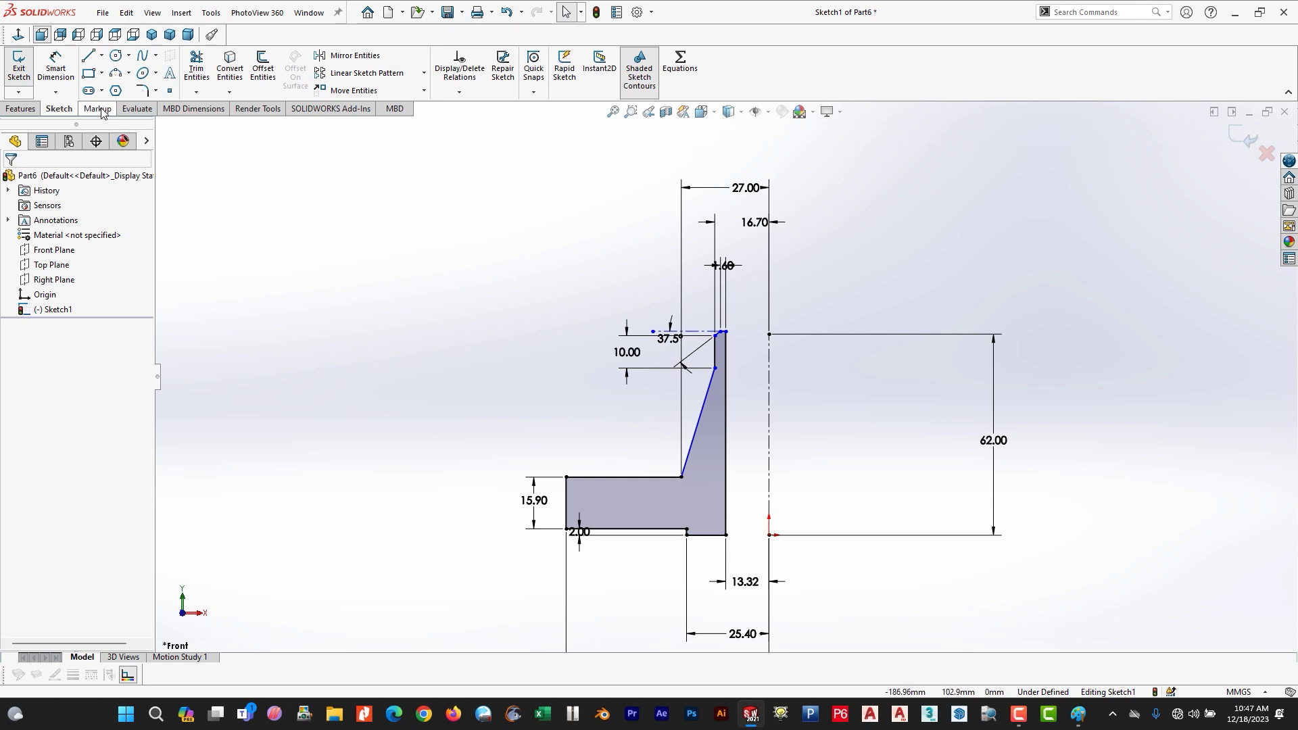
- Revolve the profile 360° about the centerline into Revolve1 and view its underside
click(20, 109)
click(65, 66)
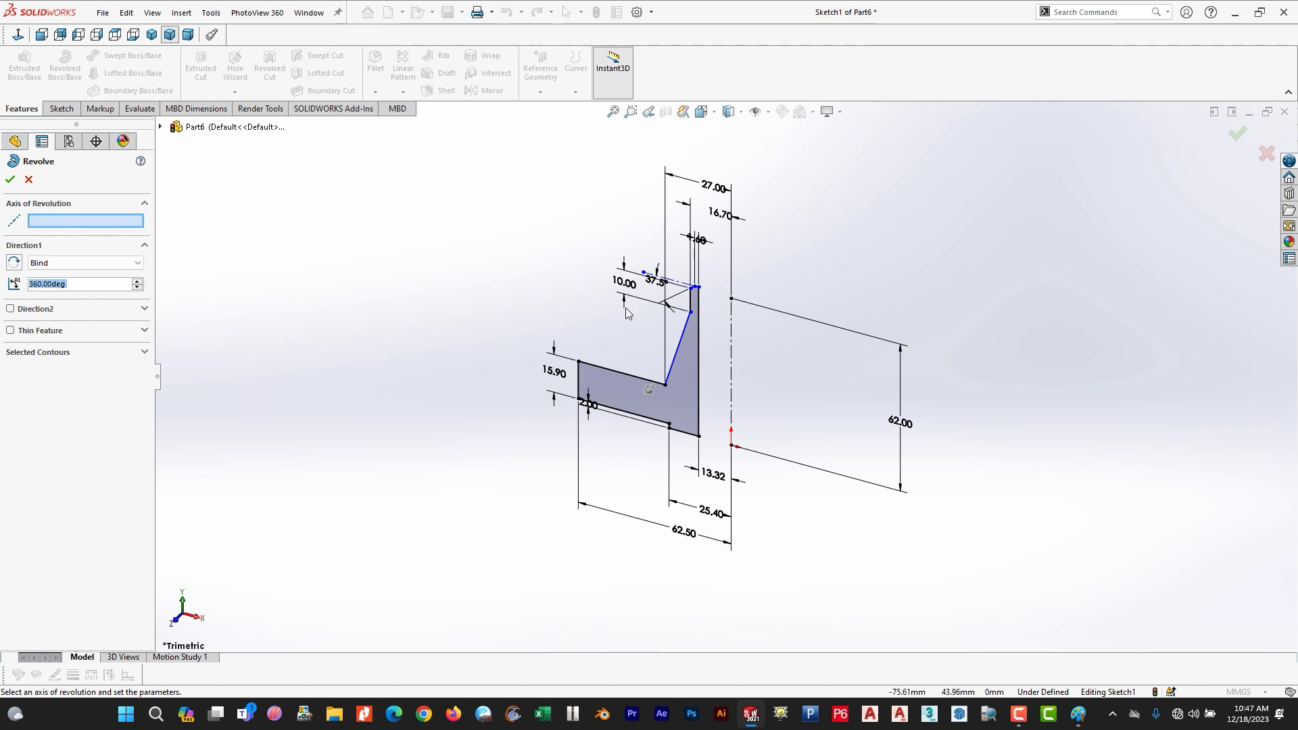
click(731, 333)
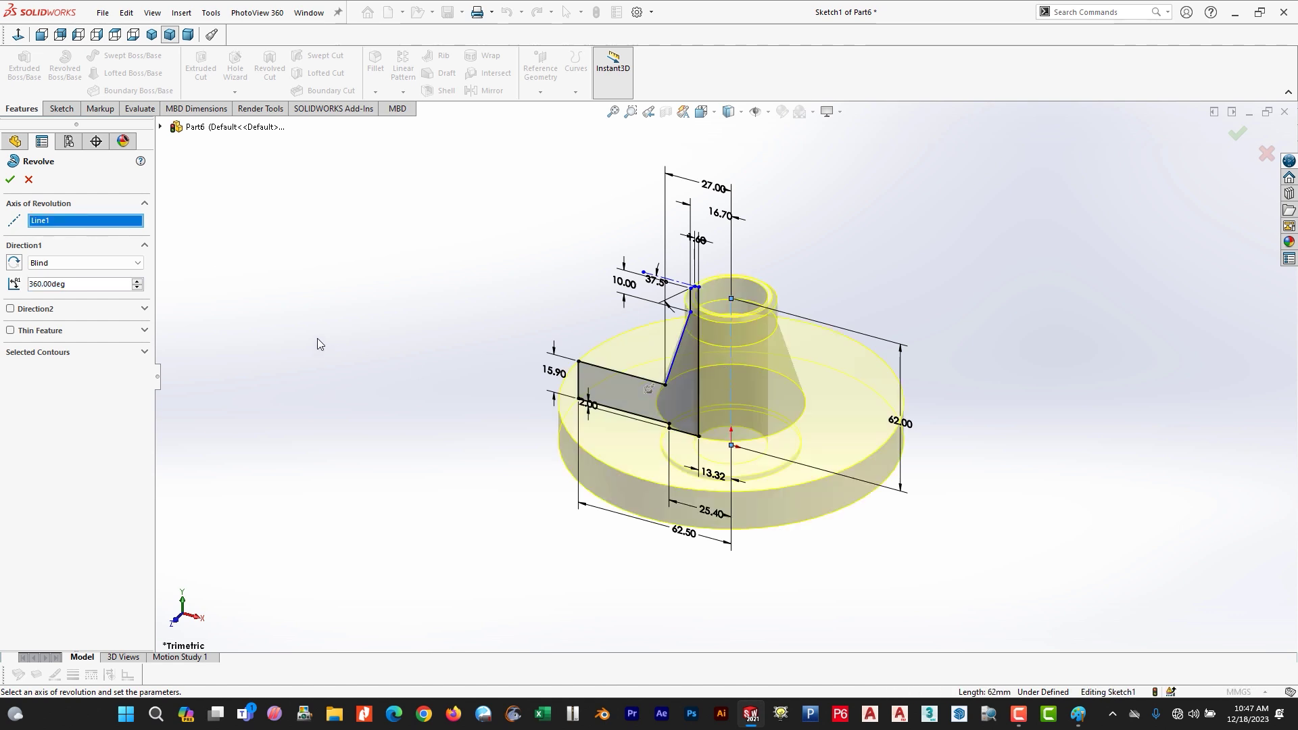
click(9, 179)
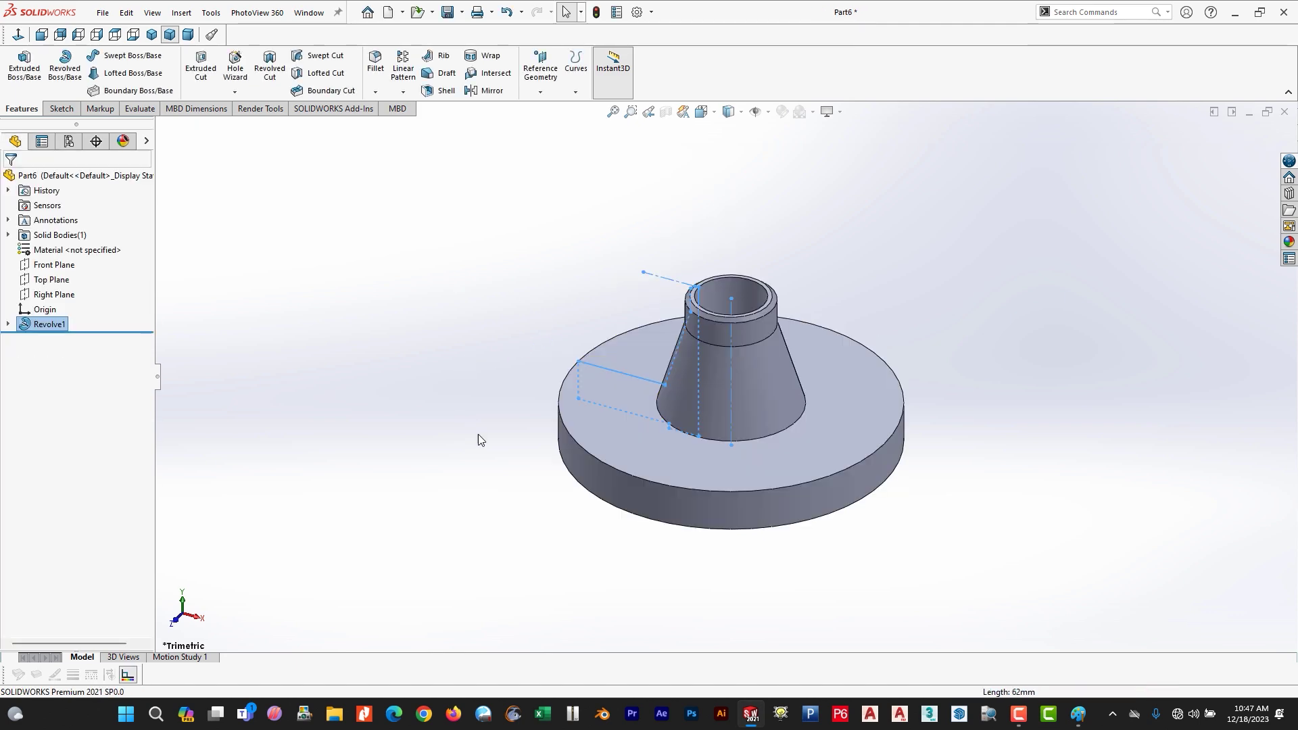
mouse_move(500, 460)
middle_down()
mouse_move(602, 372)
mouse_move(602, 267)
middle_up()
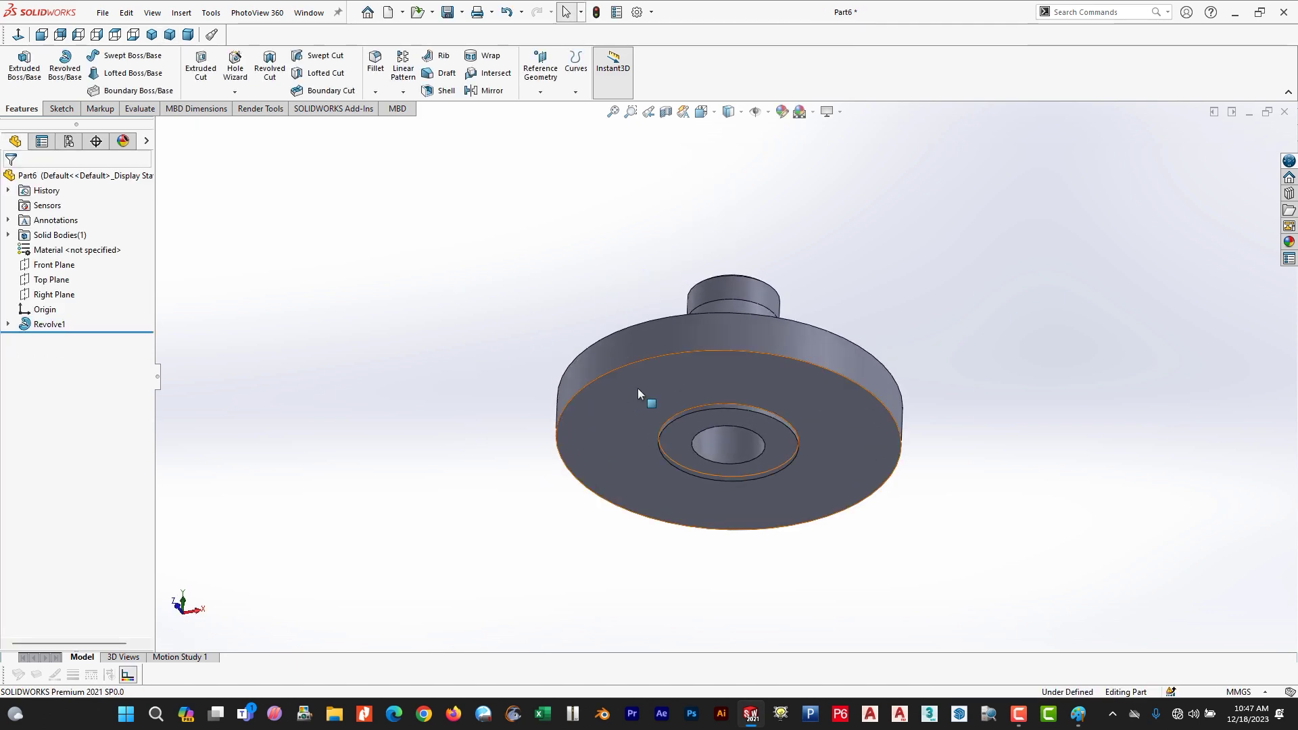
- Circle the 4 Holes 3/4" Dia note on the reference drawing, then undo both red markups
key(alt+Tab)
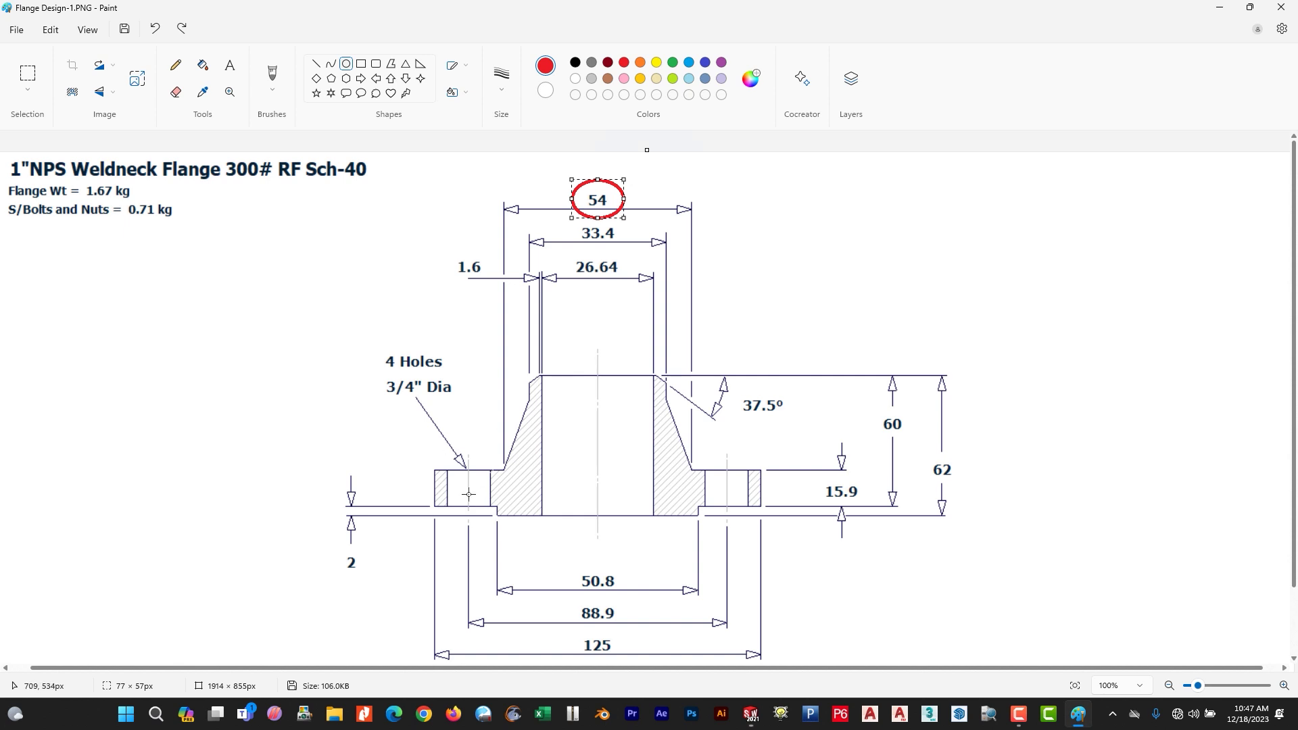
mouse_move(373, 340)
mouse_down()
mouse_move(463, 399)
mouse_move(466, 418)
mouse_up()
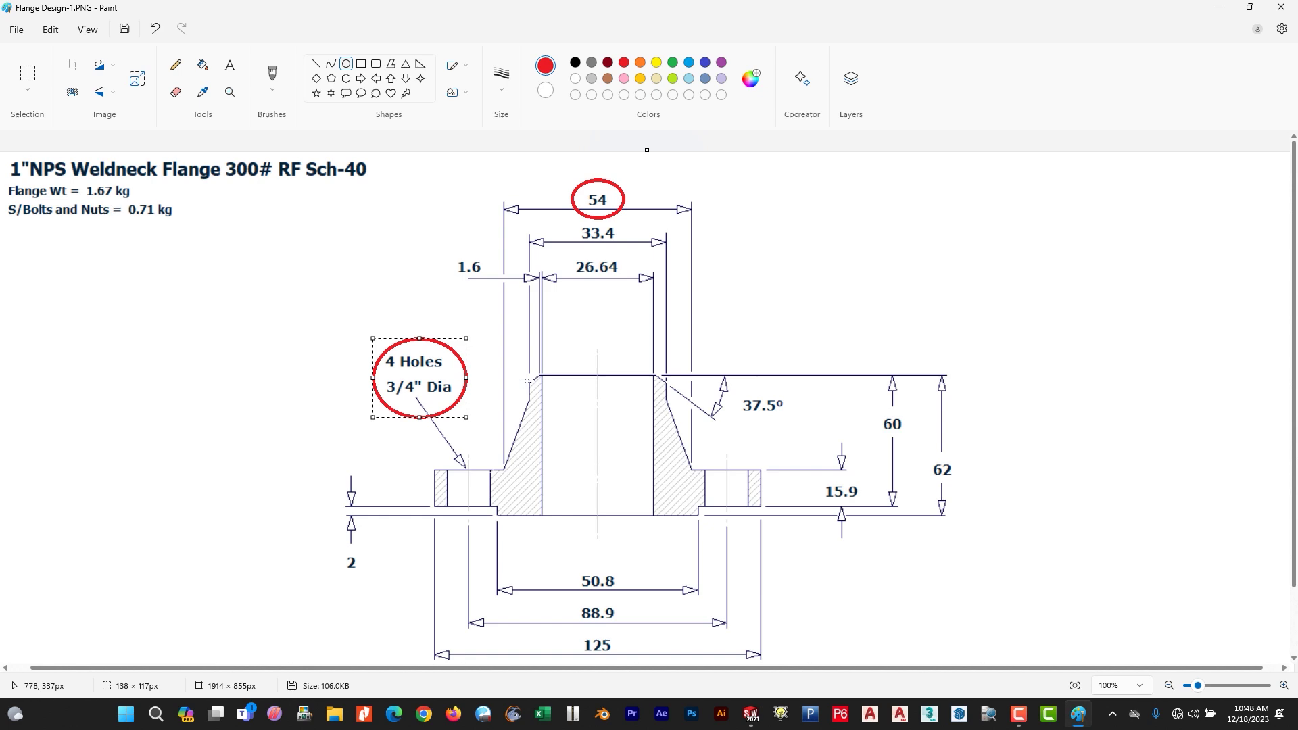
key(ctrl+z)
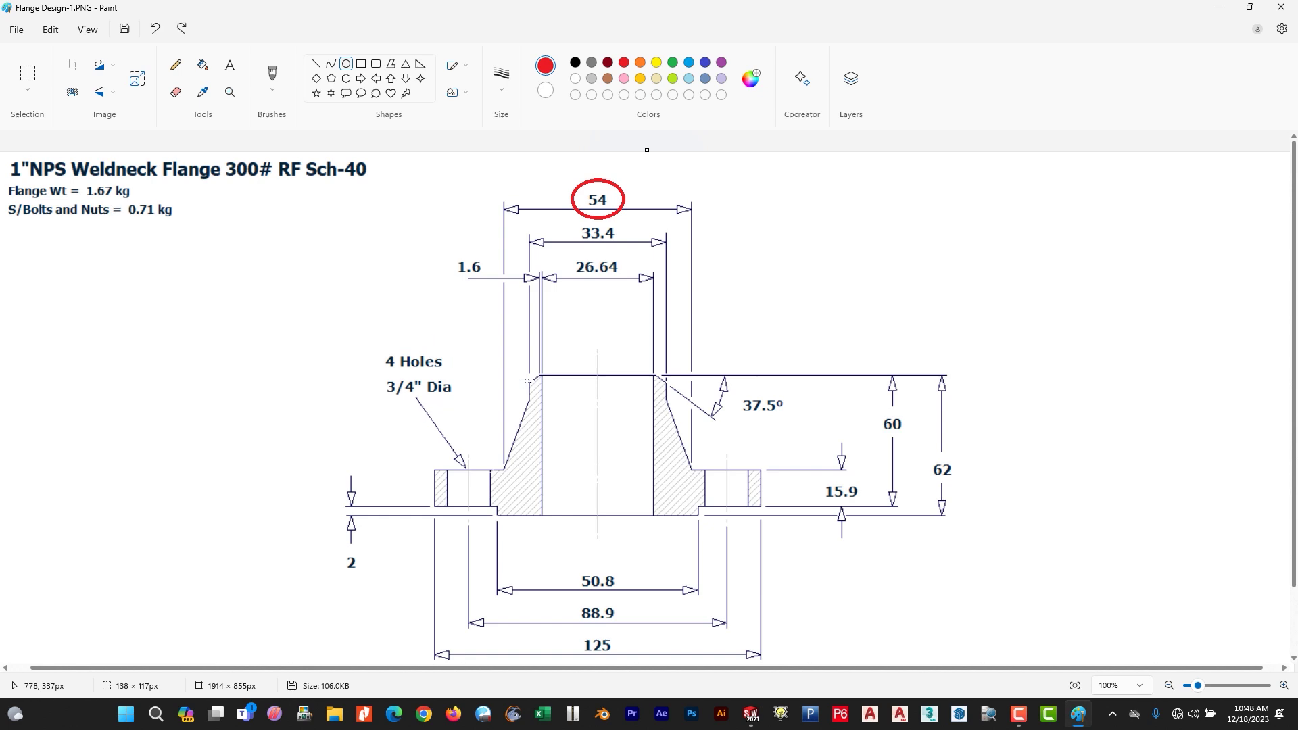
key(ctrl+z)
key(alt+Tab)
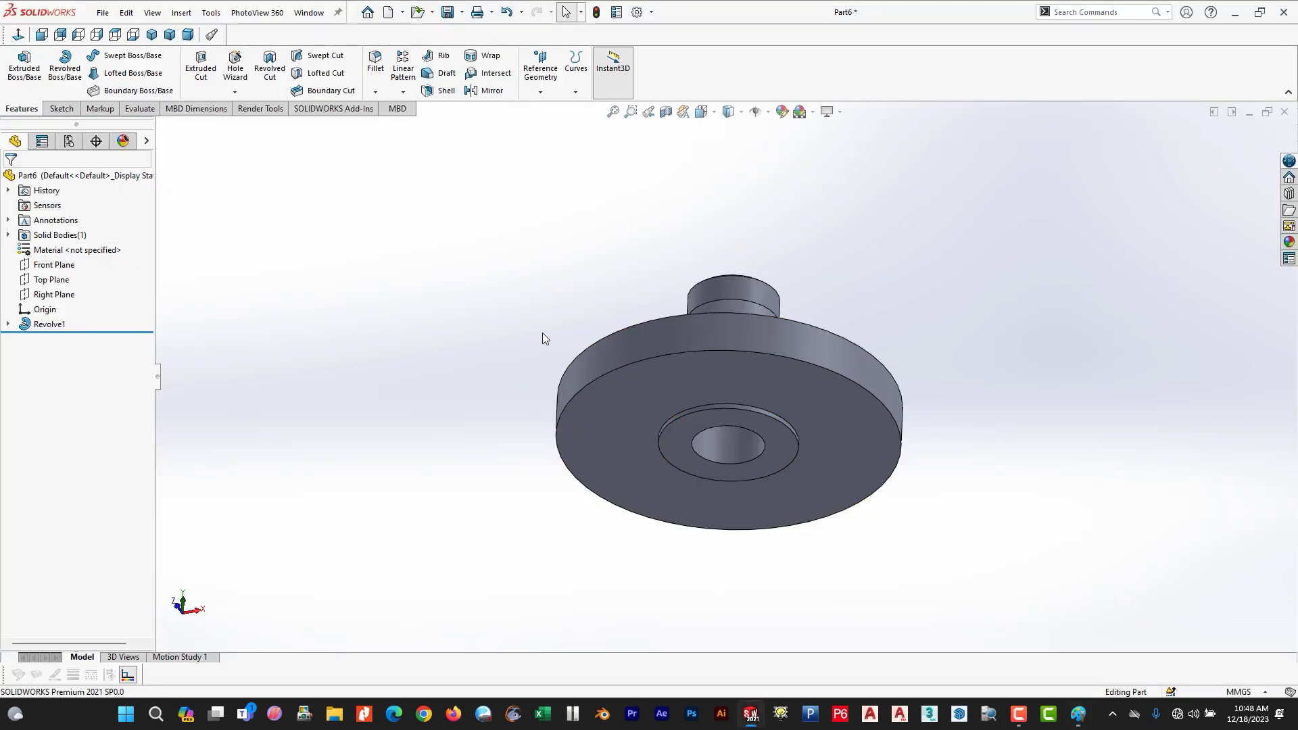
- Start a new sketch on the flange's bottom face
click(608, 400)
click(61, 108)
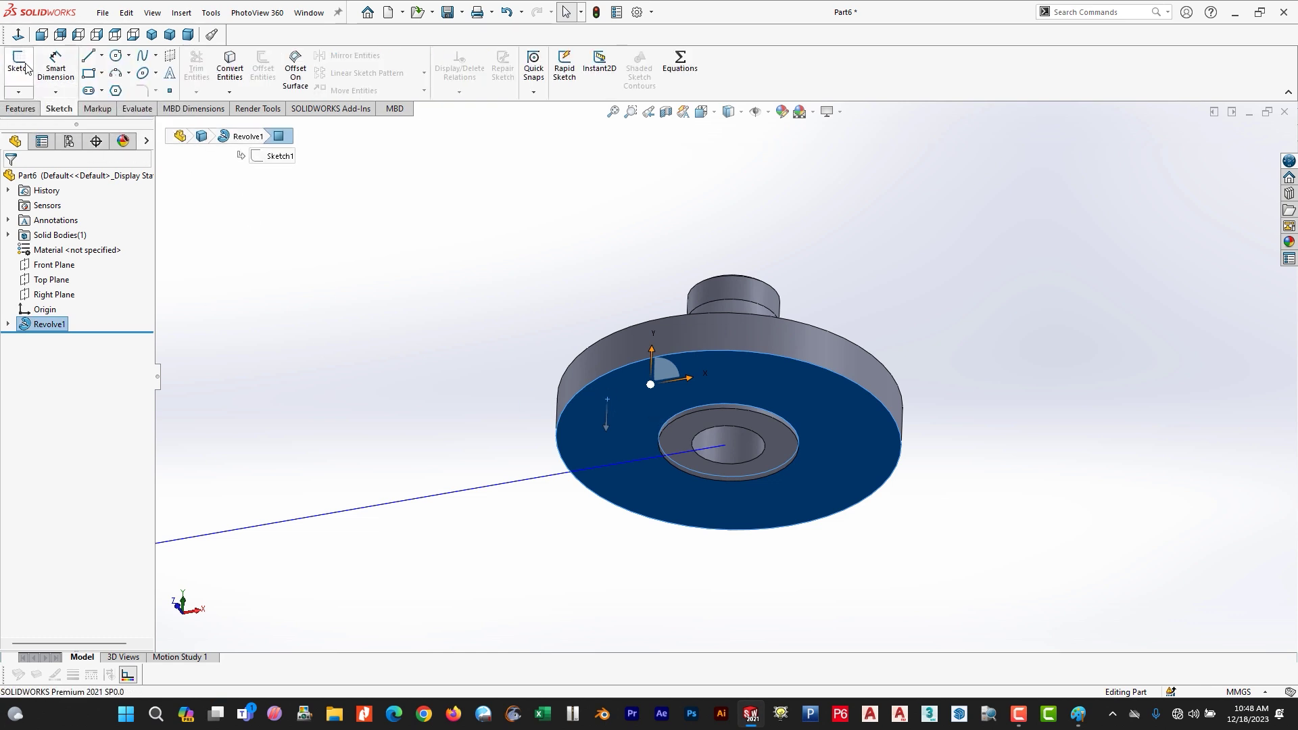
click(19, 61)
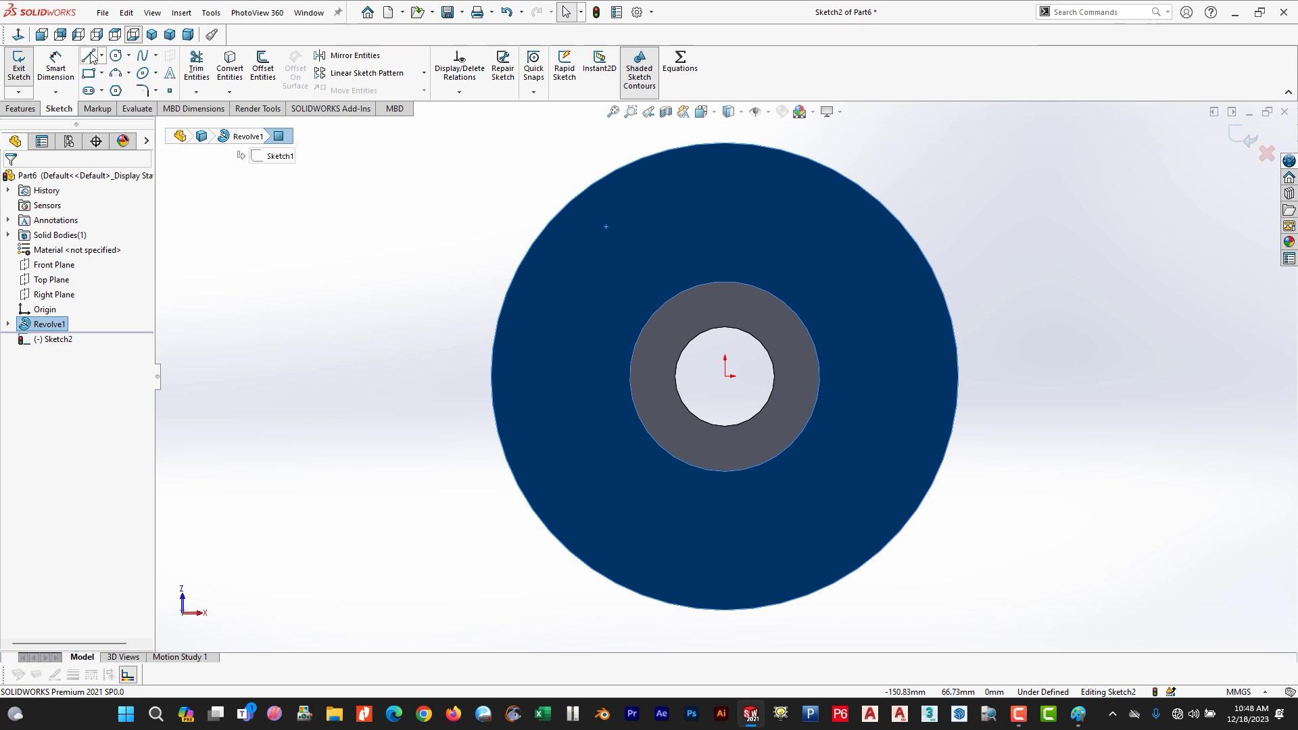
- Draw a horizontal centerline left from the origin, then mark the 88.9 bolt circle on the drawing
click(102, 55)
click(121, 87)
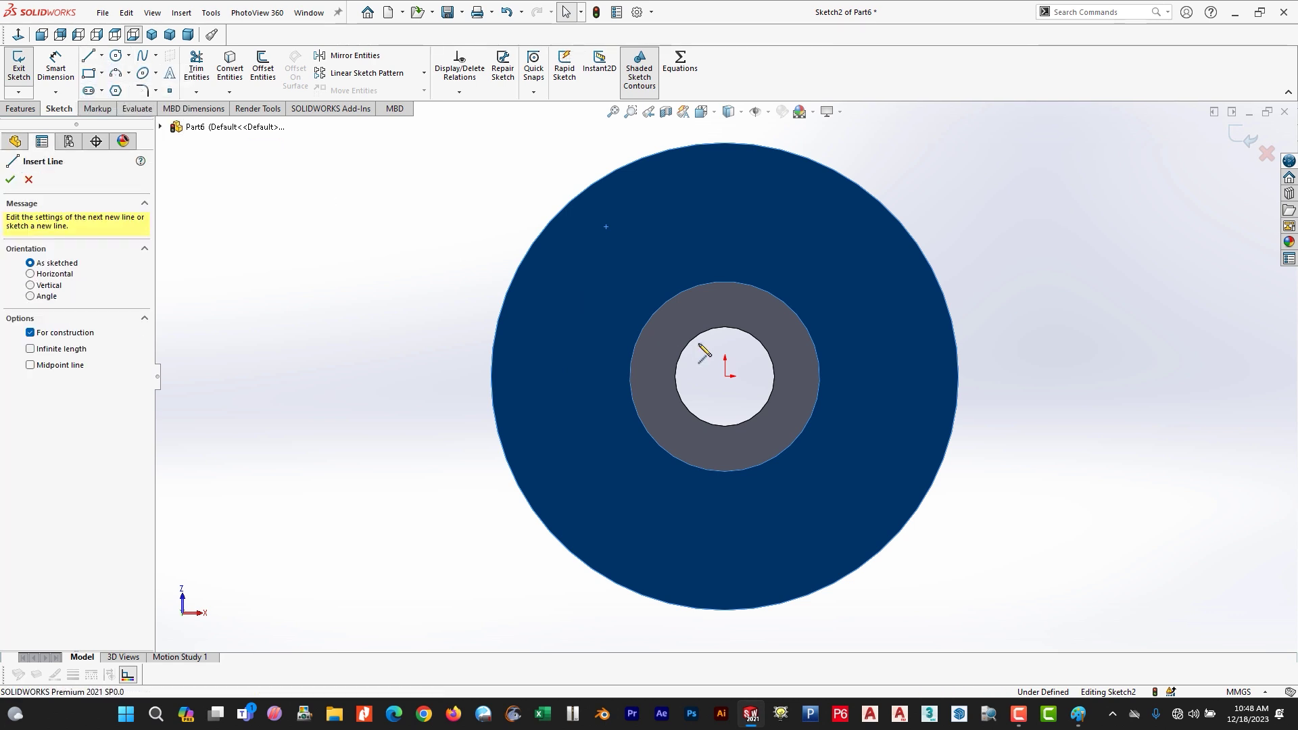
click(725, 377)
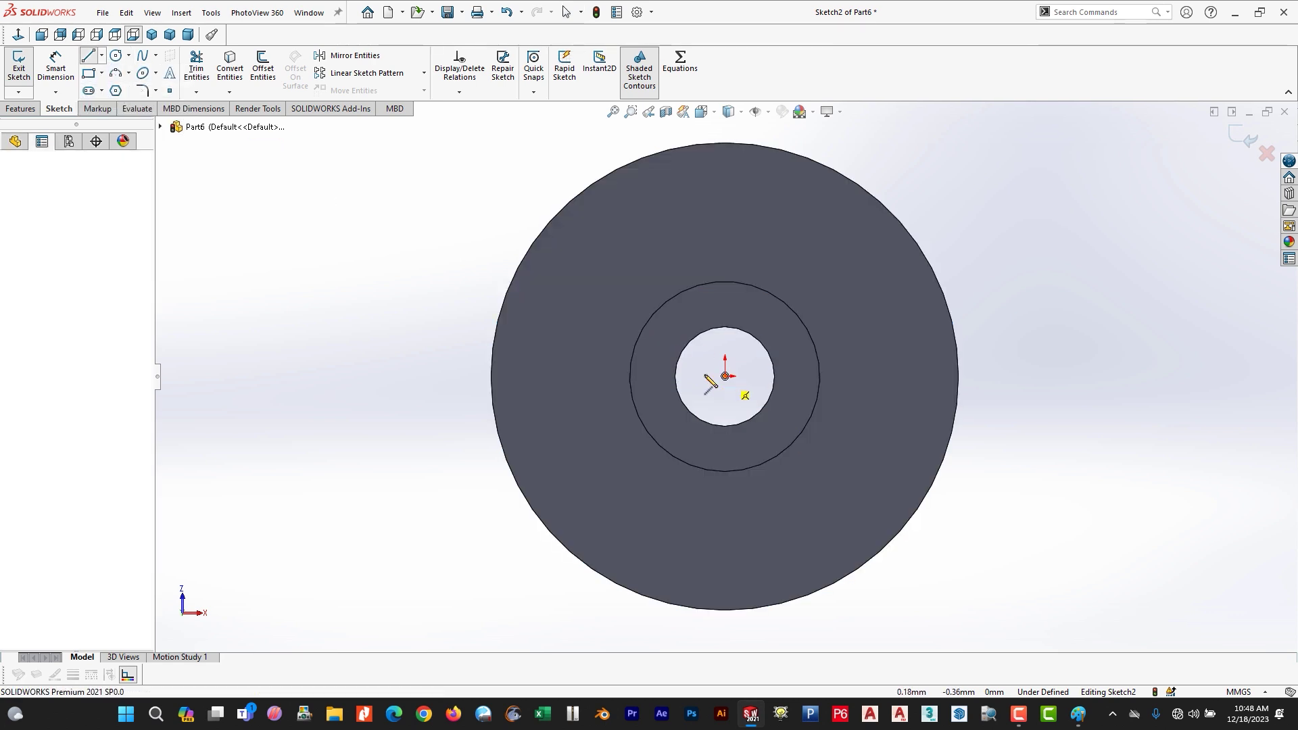
click(562, 377)
key(Escape)
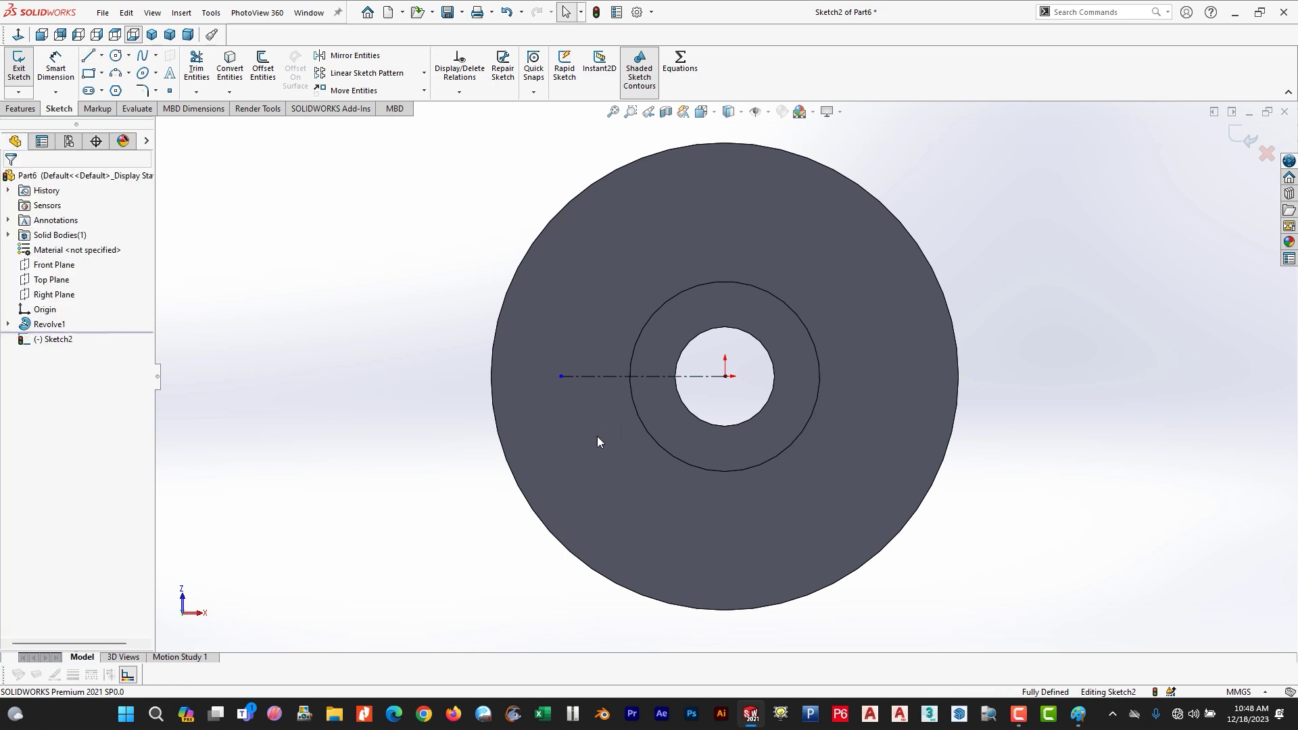
key(alt+Tab)
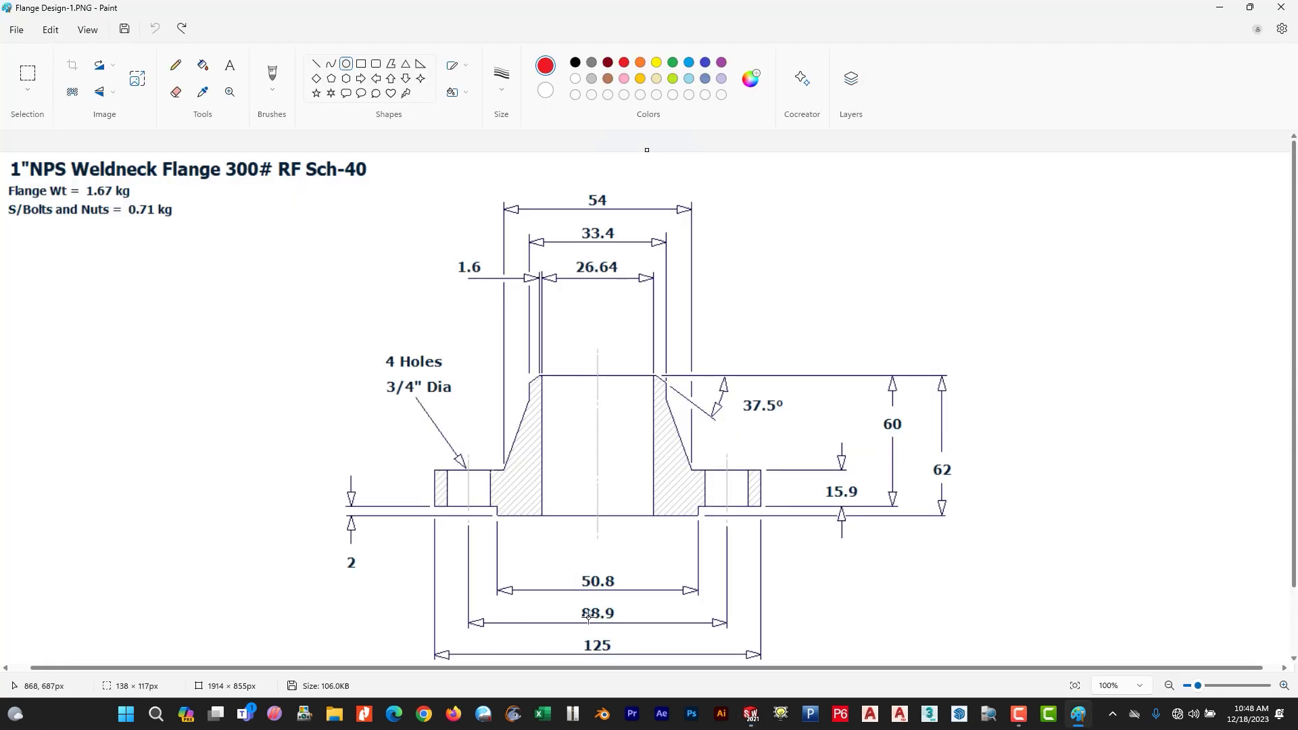
drag(571, 600, 626, 633)
- Dimension the centerline length as 88.9/2 (44.45 mm), fully defining Sketch2
key(ctrl+z)
key(alt+Tab)
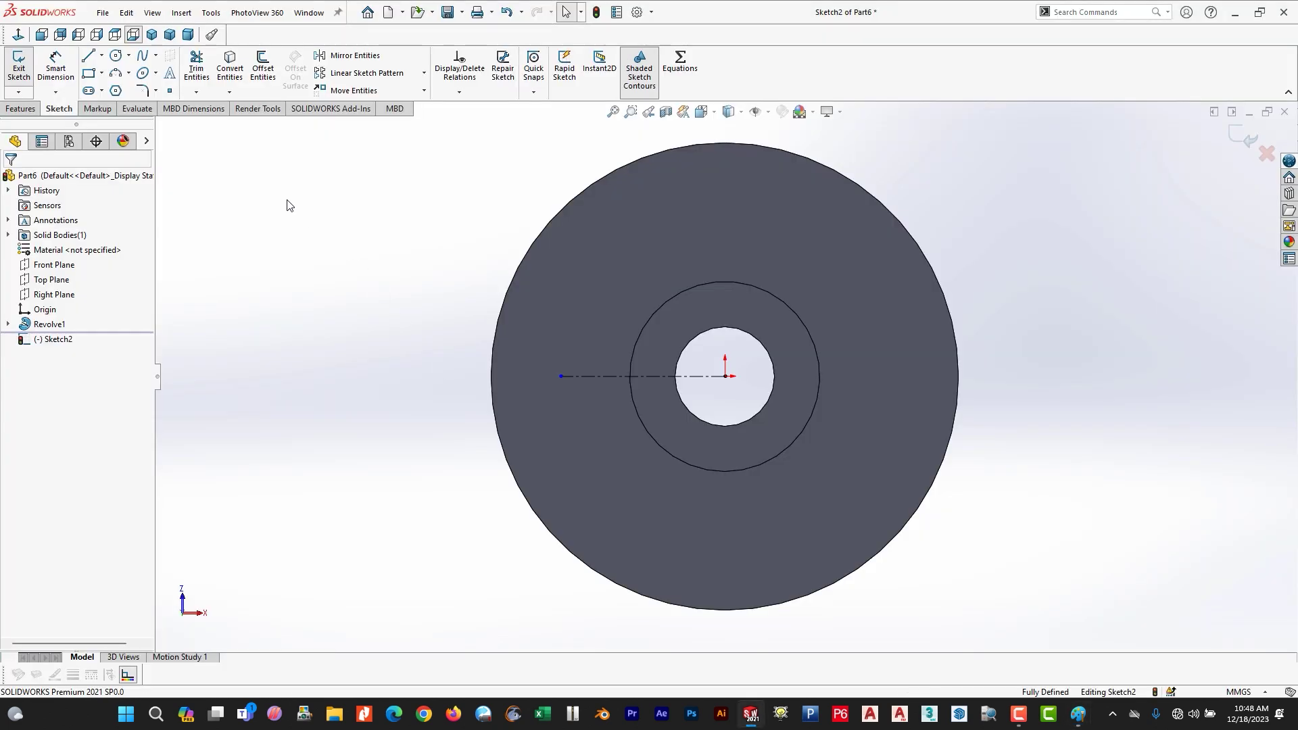
click(667, 376)
click(635, 478)
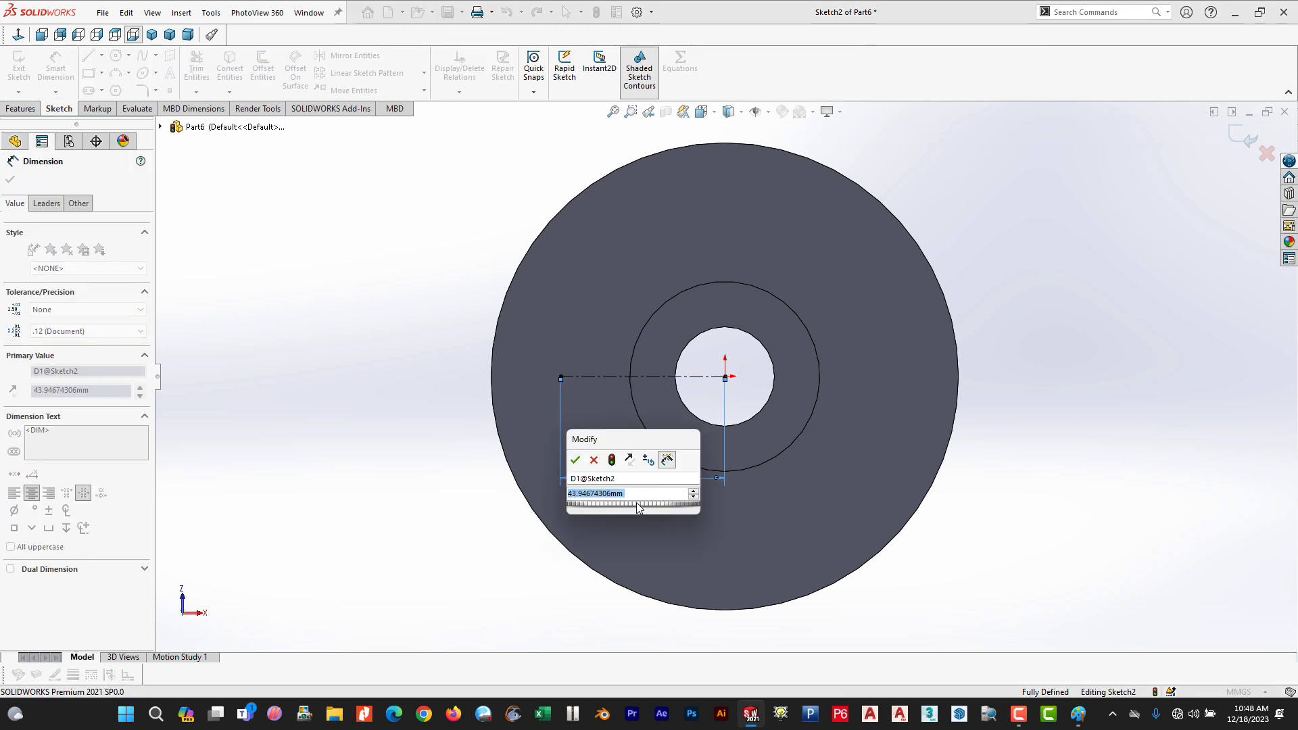
key(Return)
double_click(641, 482)
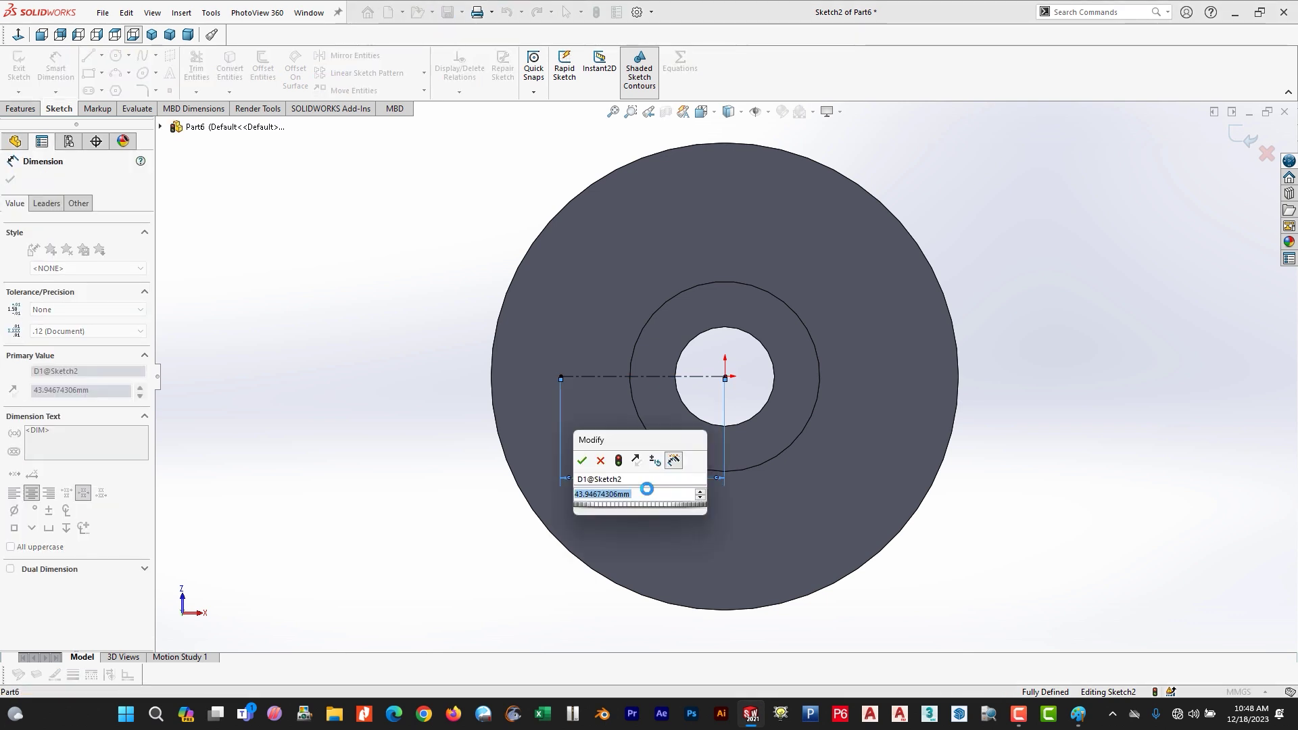
text(88.9/2)
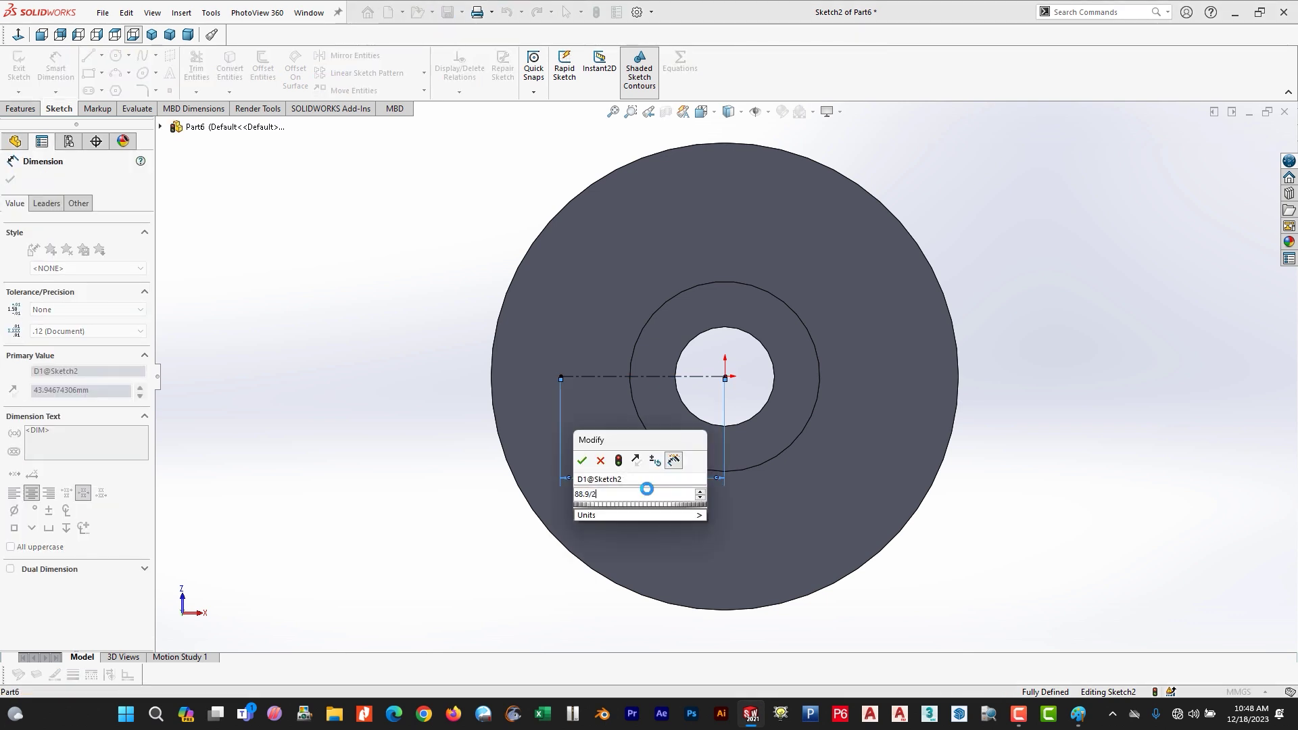
key(Return)
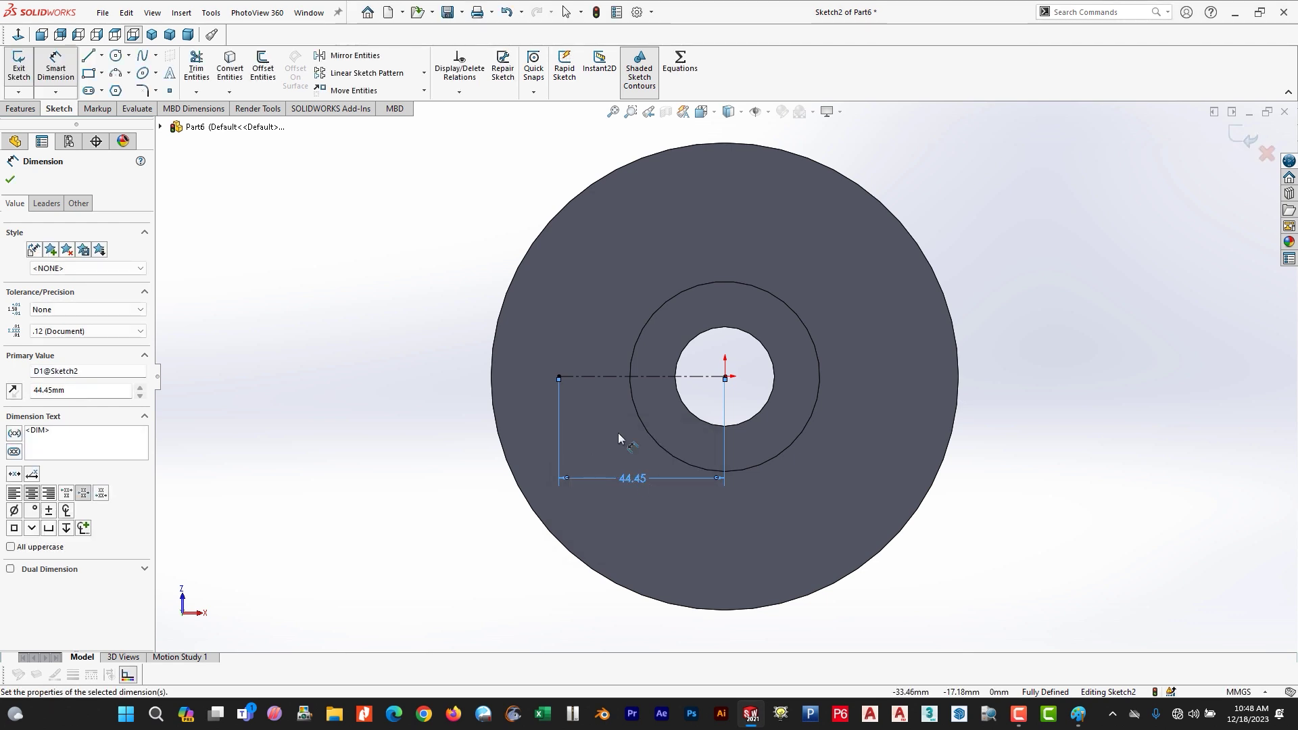
key(Escape)
key(Escape)
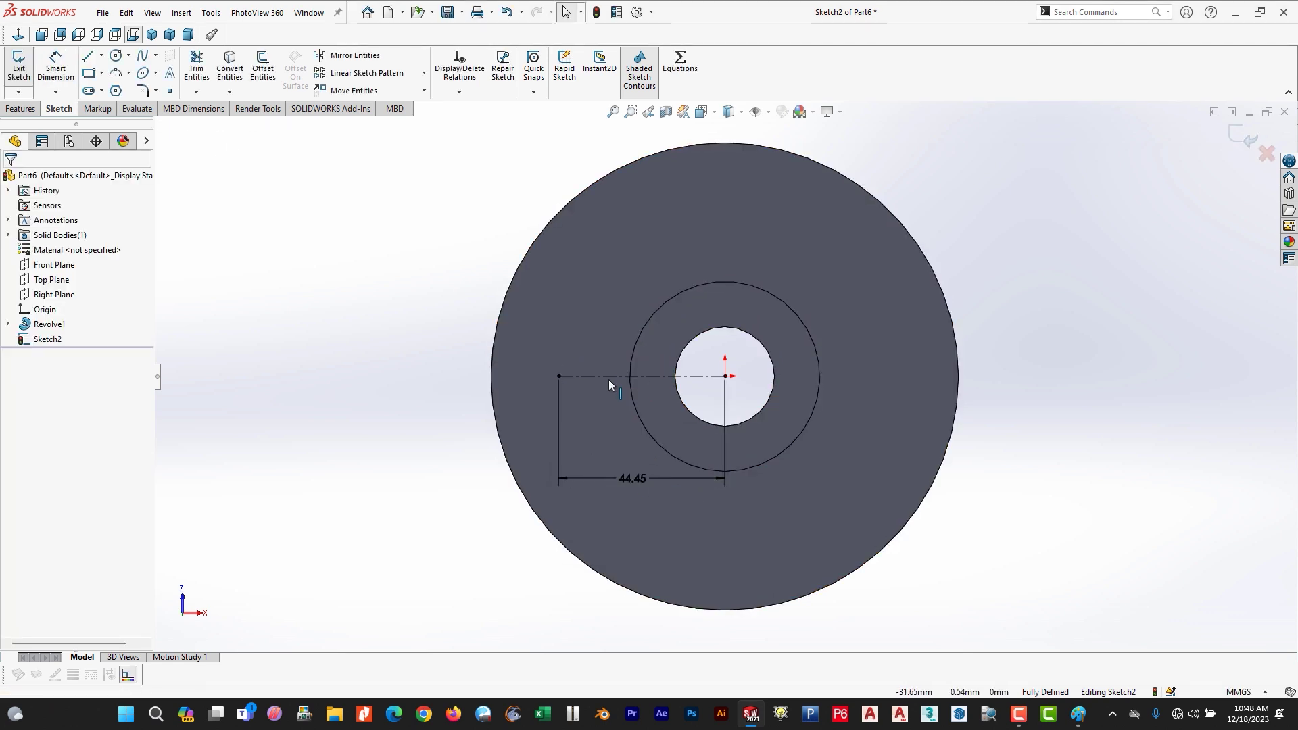
click(616, 386)
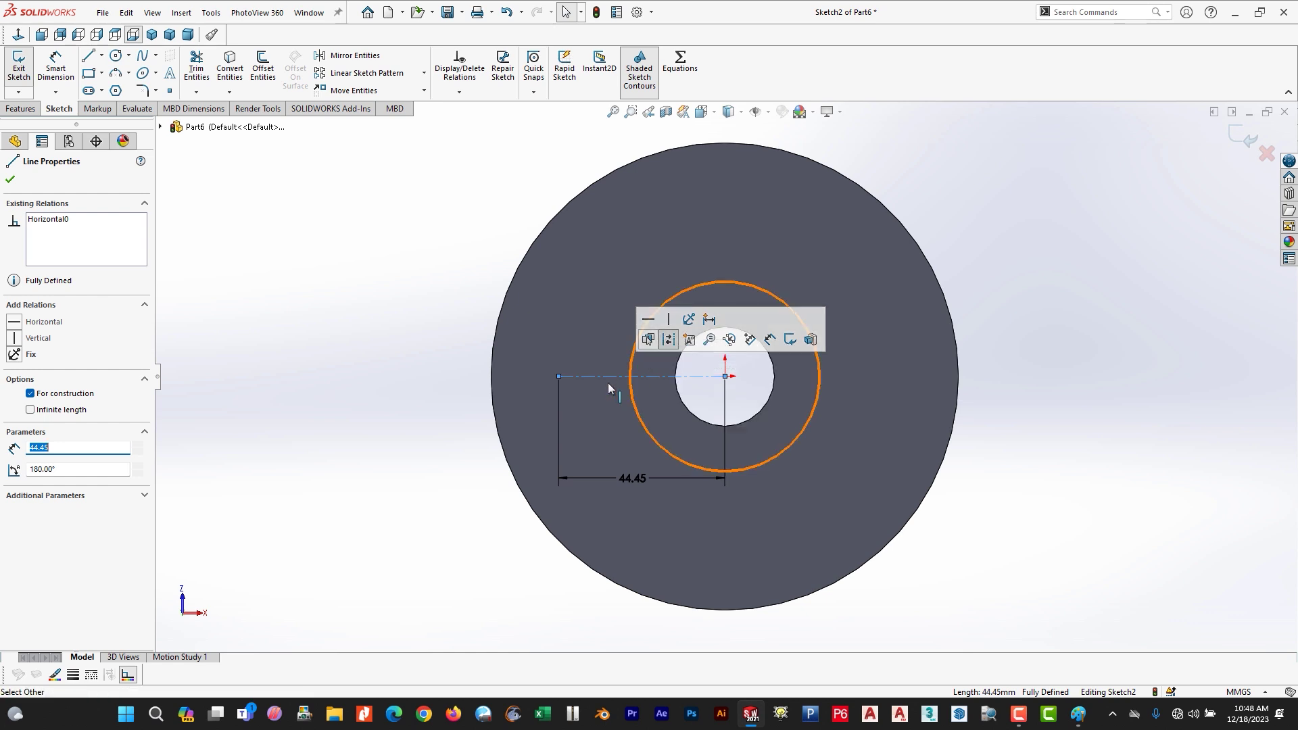
key(Escape)
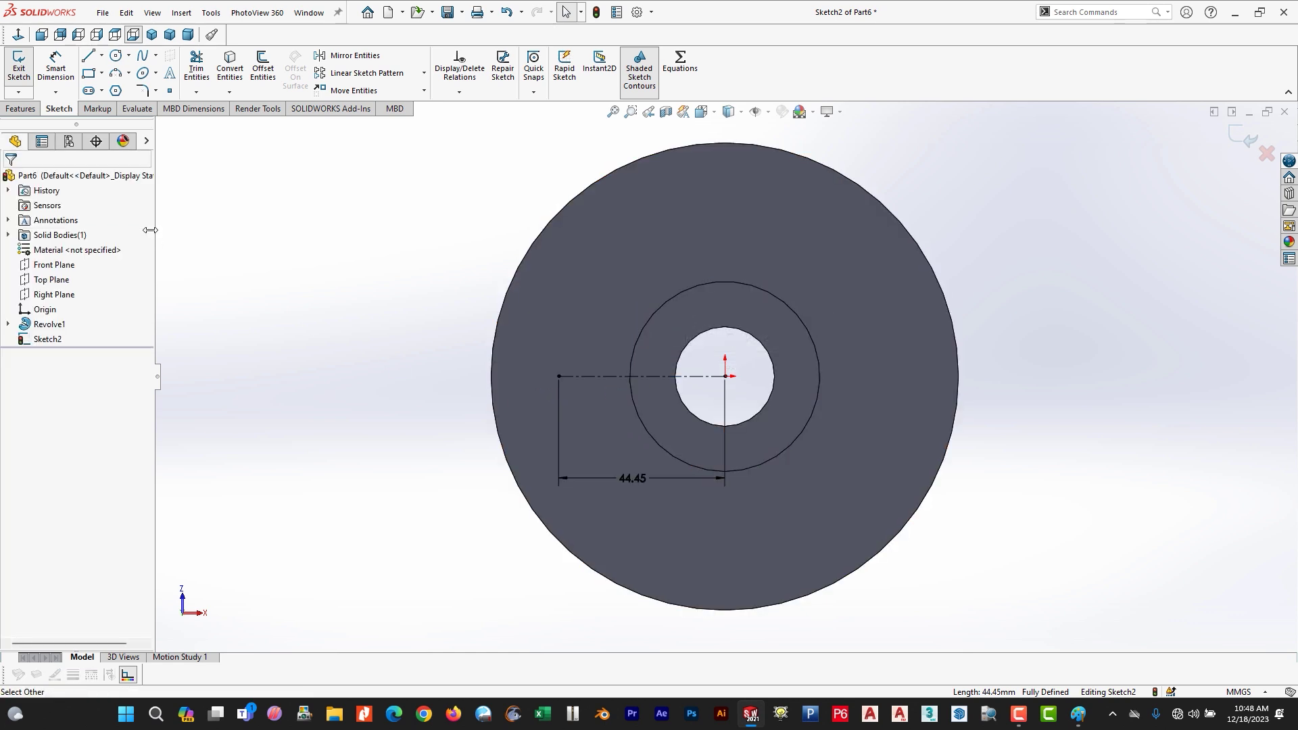
- Draw a circle centred on the centerline's left endpoint
click(116, 56)
click(559, 376)
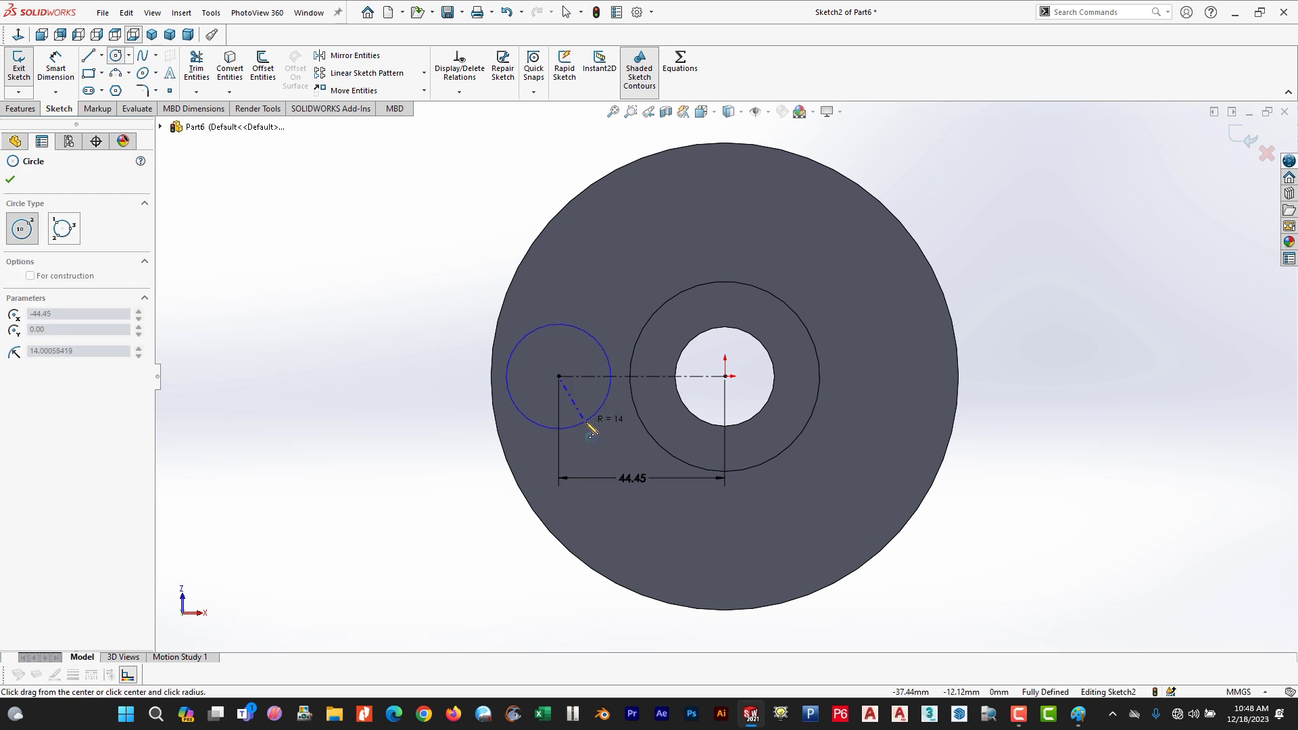
click(592, 429)
key(Escape)
- Dimension the bolt-hole circle's diameter as 19.05
click(55, 65)
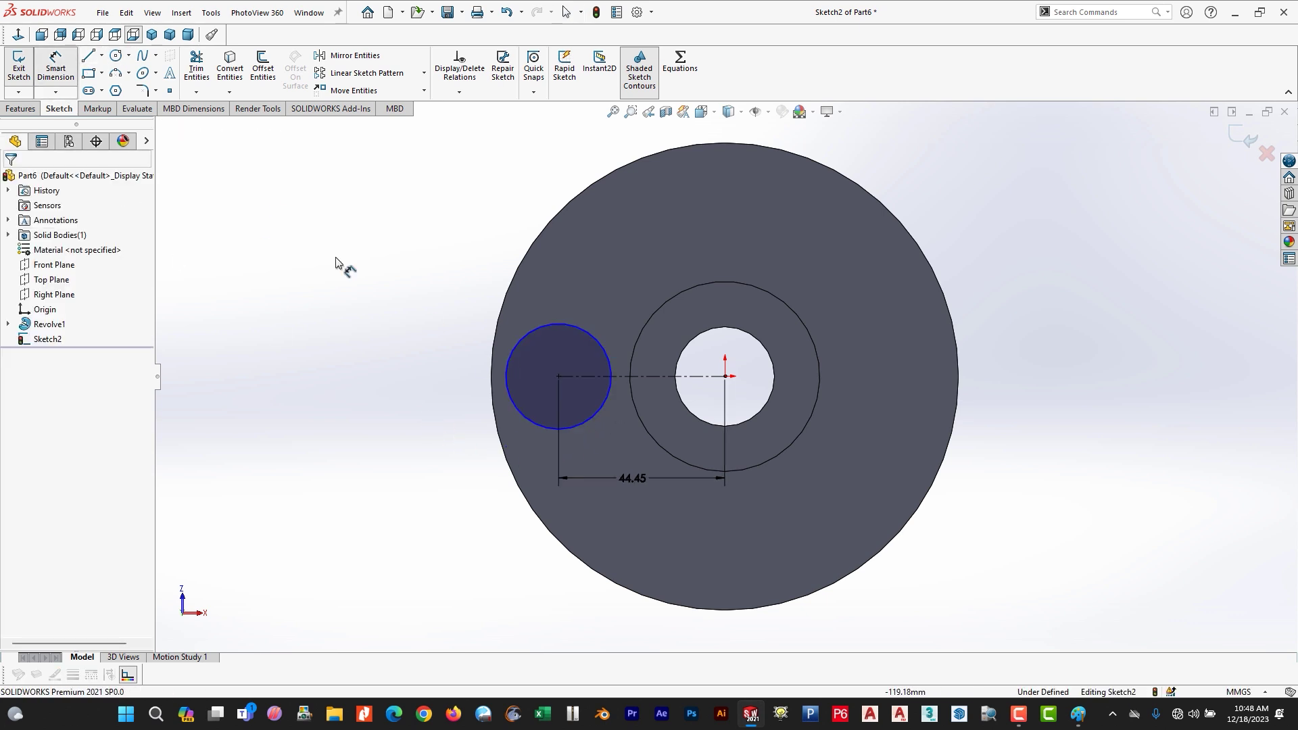
click(505, 366)
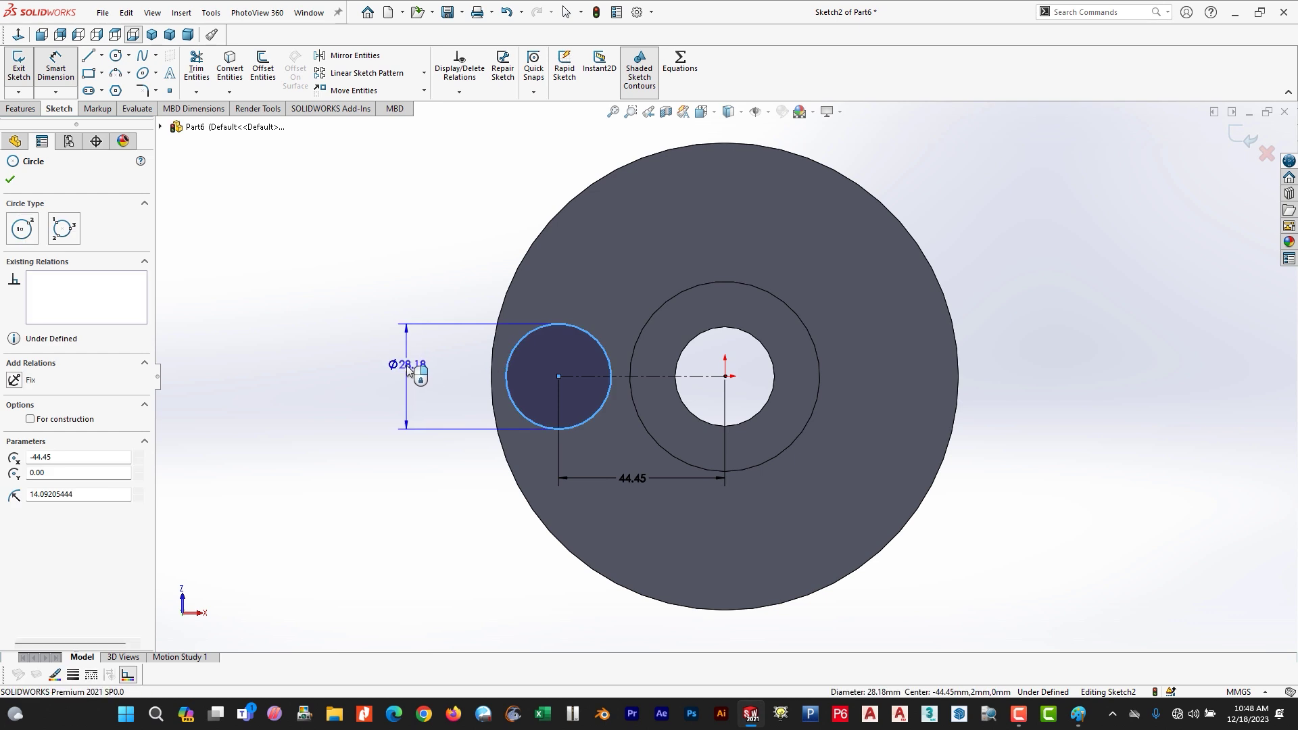
click(443, 423)
text(19.)
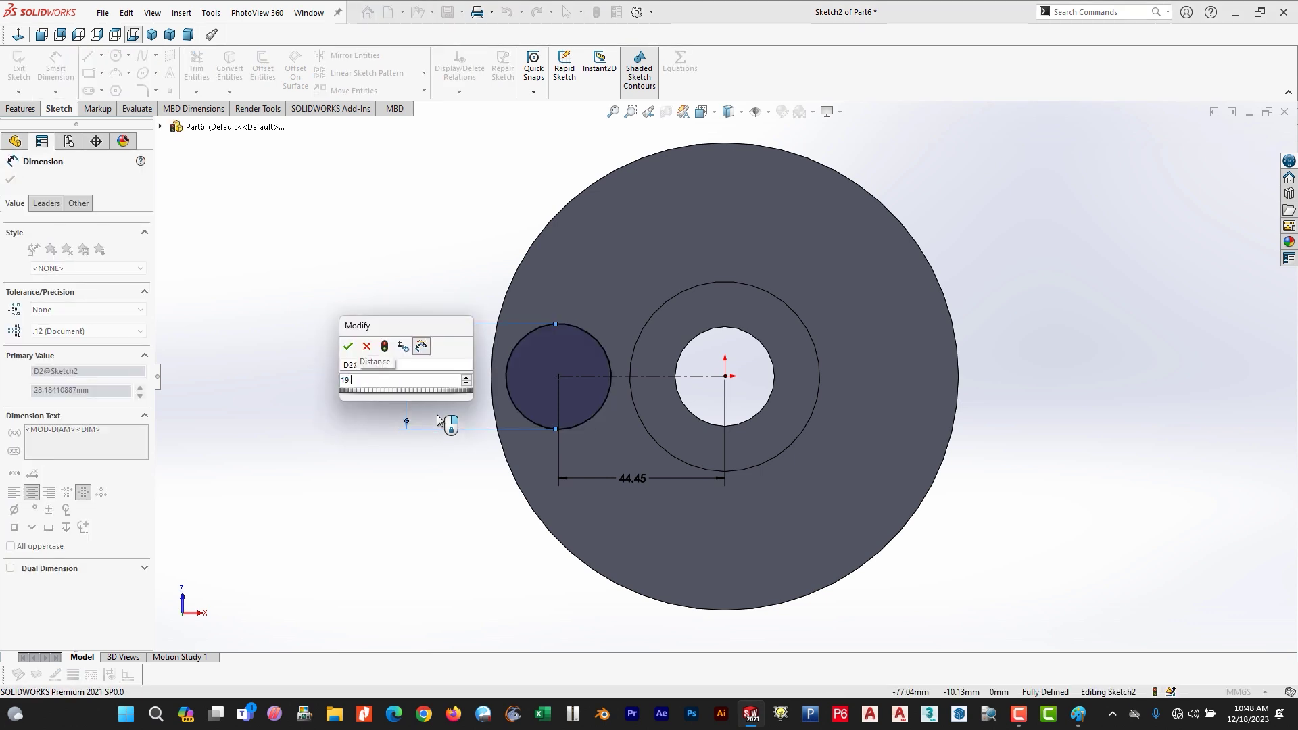
text(05)
key(Return)
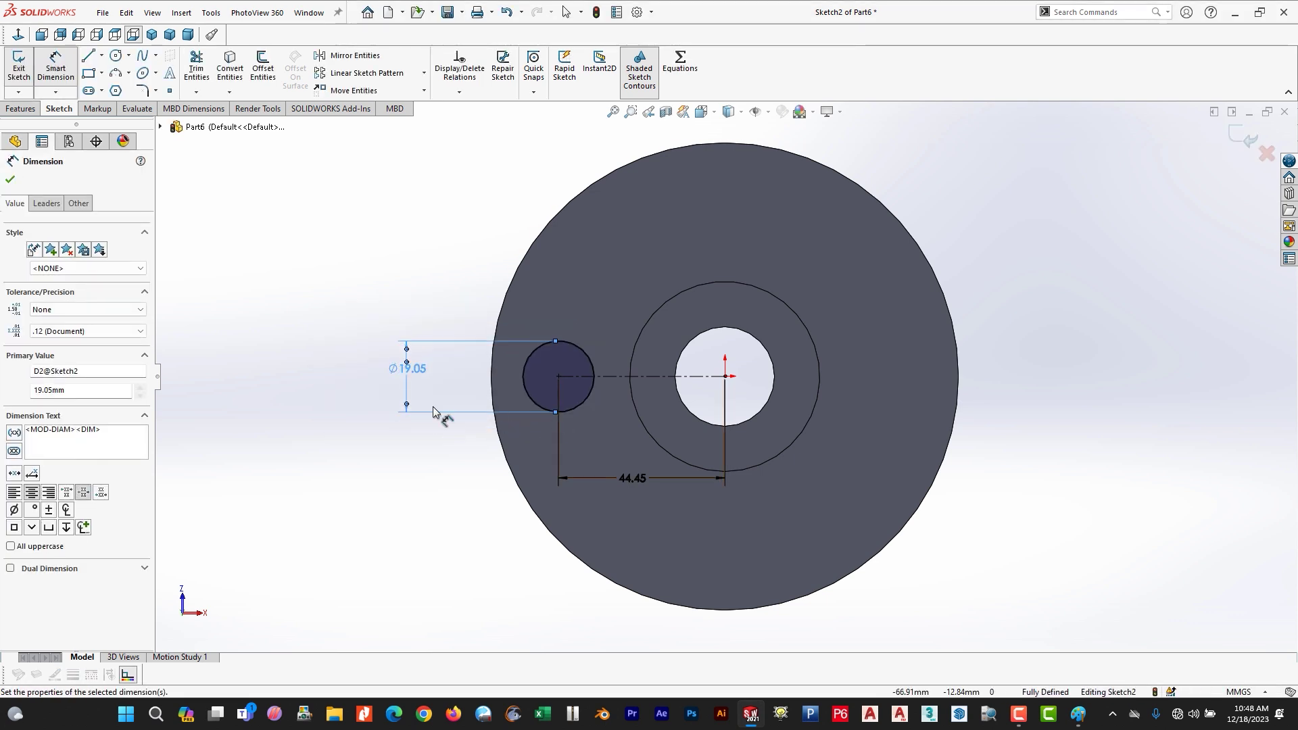
key(Escape)
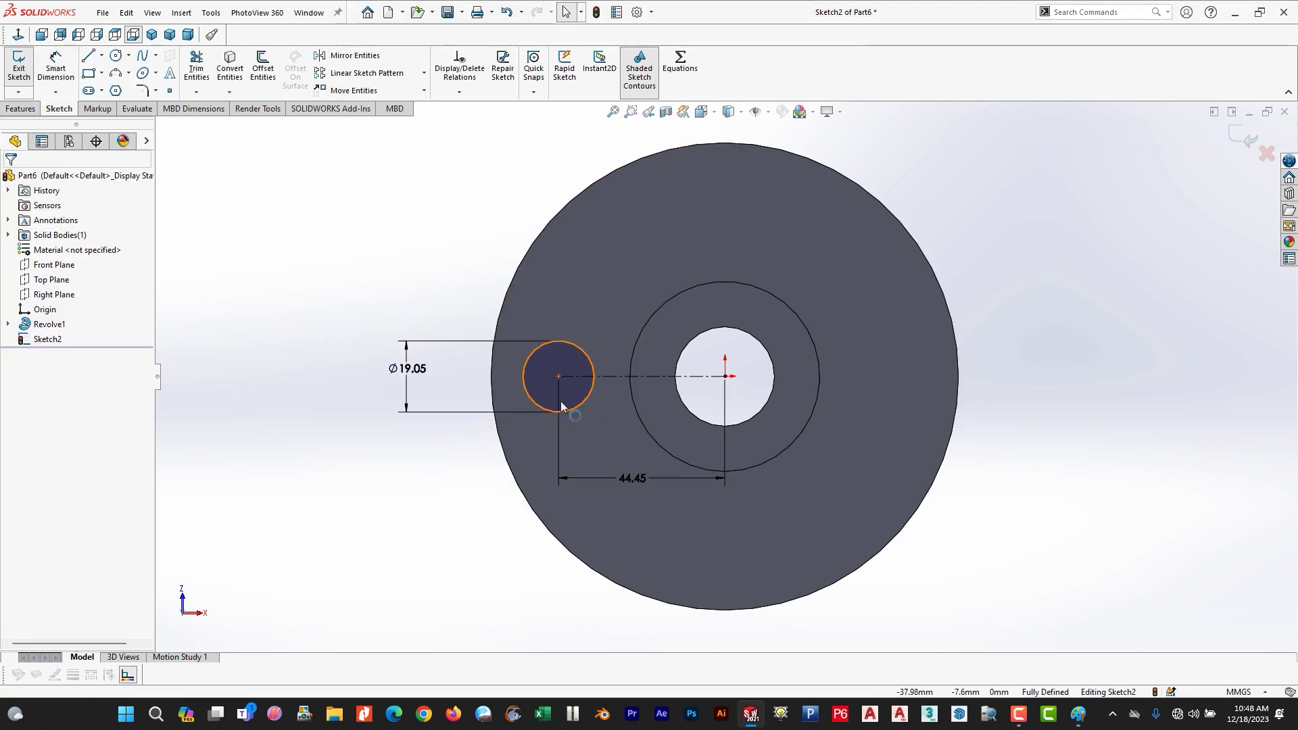
- Circular-pattern the bolt-hole circle into 4 instances evenly spaced over 360°
click(425, 74)
click(384, 106)
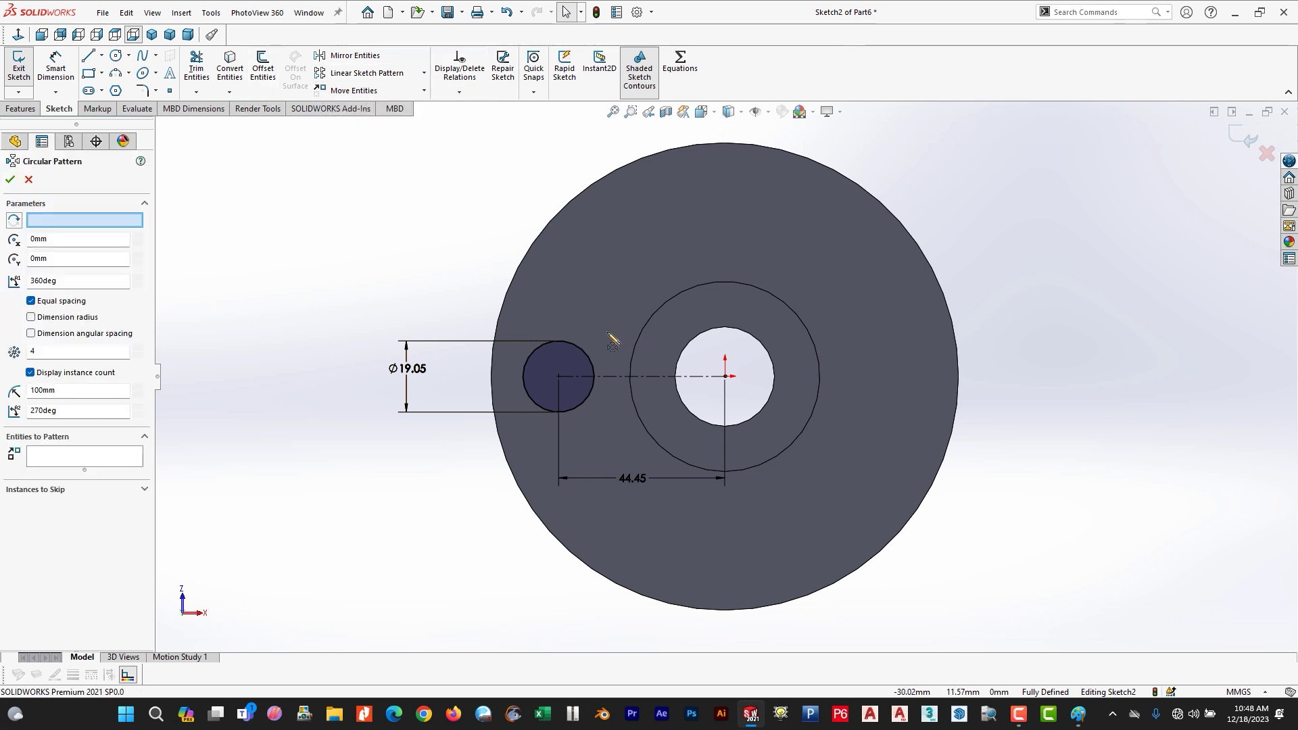
click(590, 356)
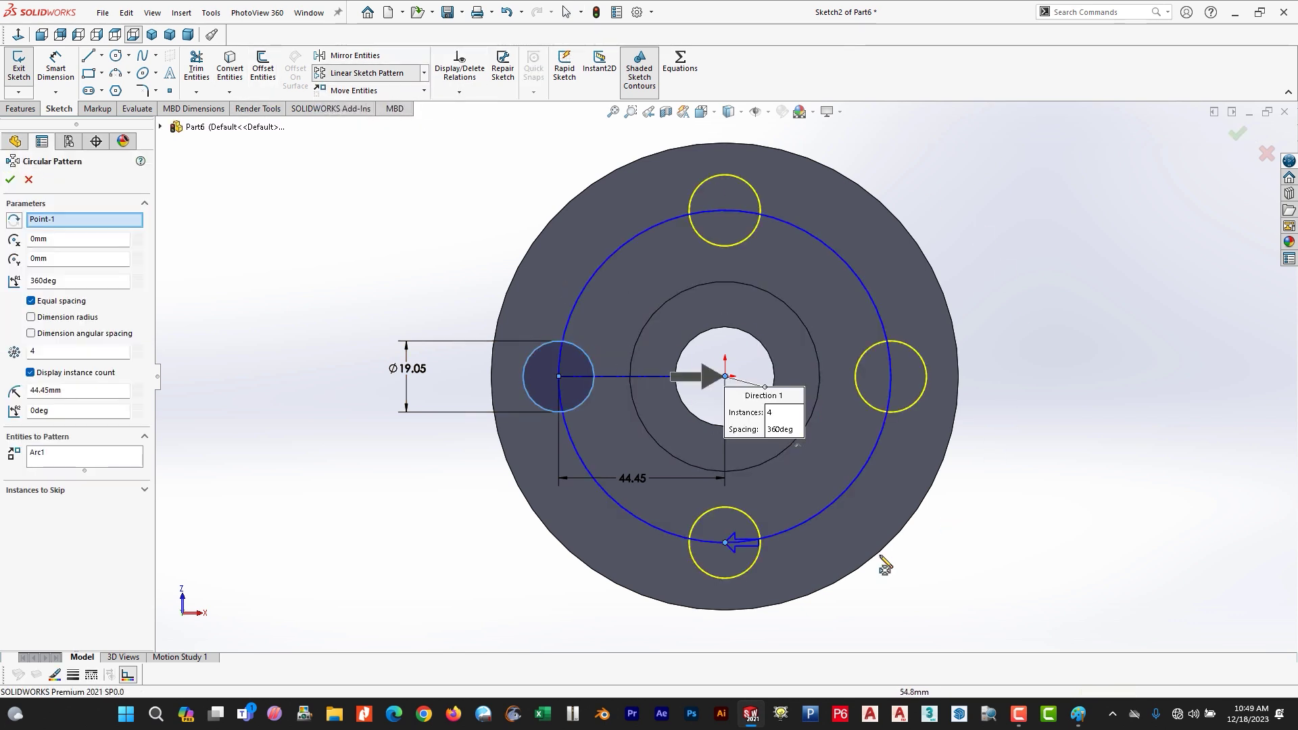
click(9, 180)
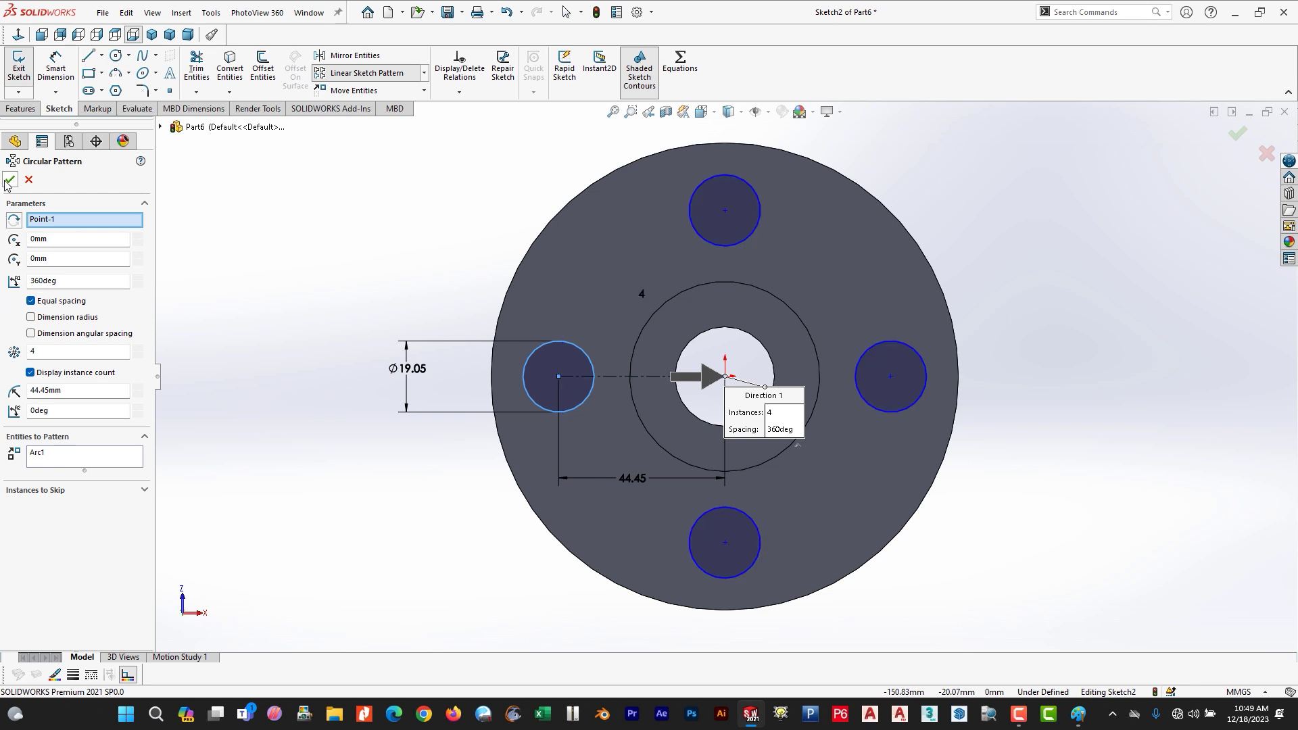
click(20, 109)
- Cut the four Ø19.05 bolt-hole circles Through All in an isometric view
key(ctrl+7)
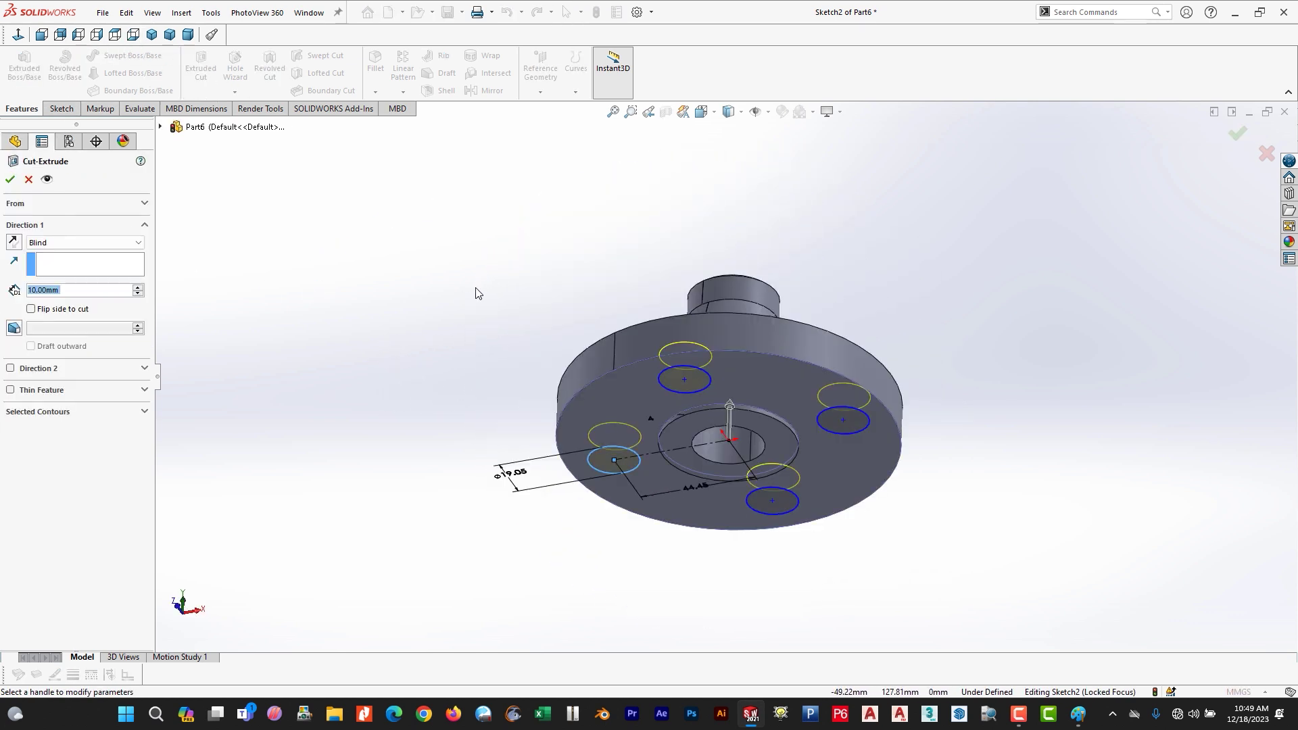
click(108, 243)
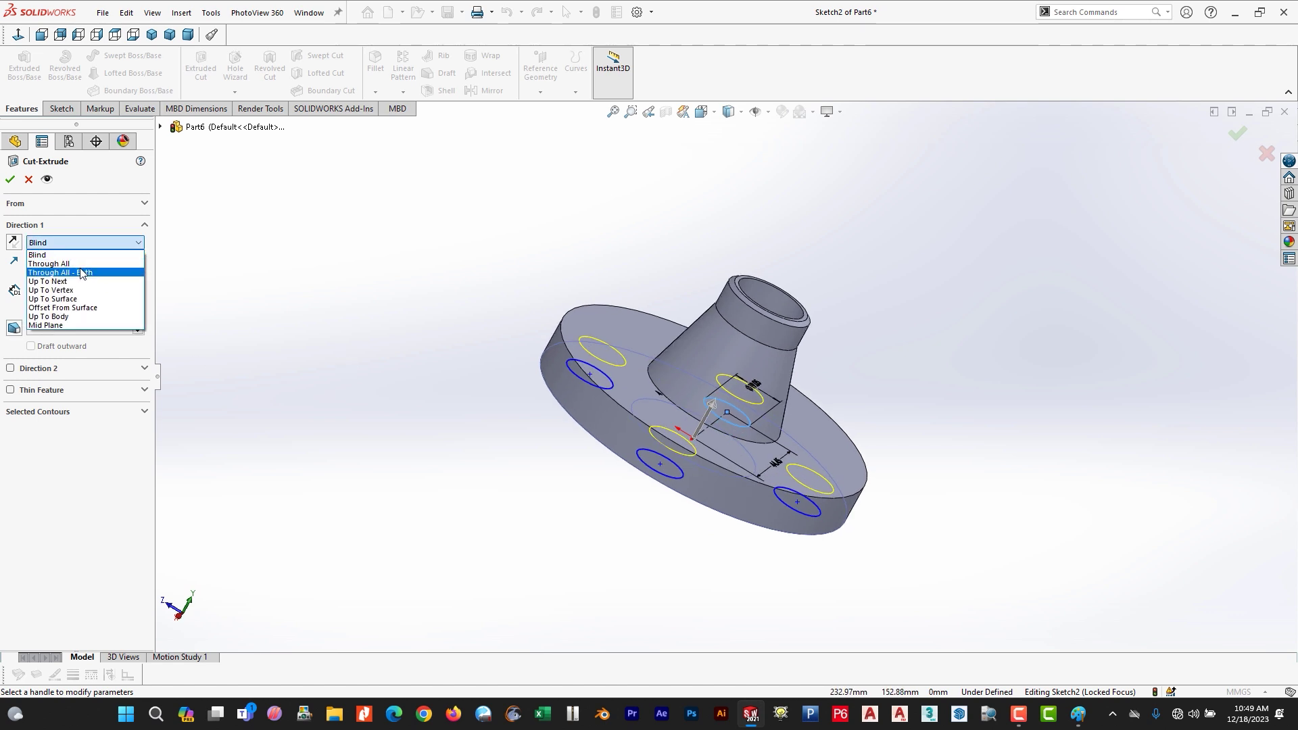
click(79, 264)
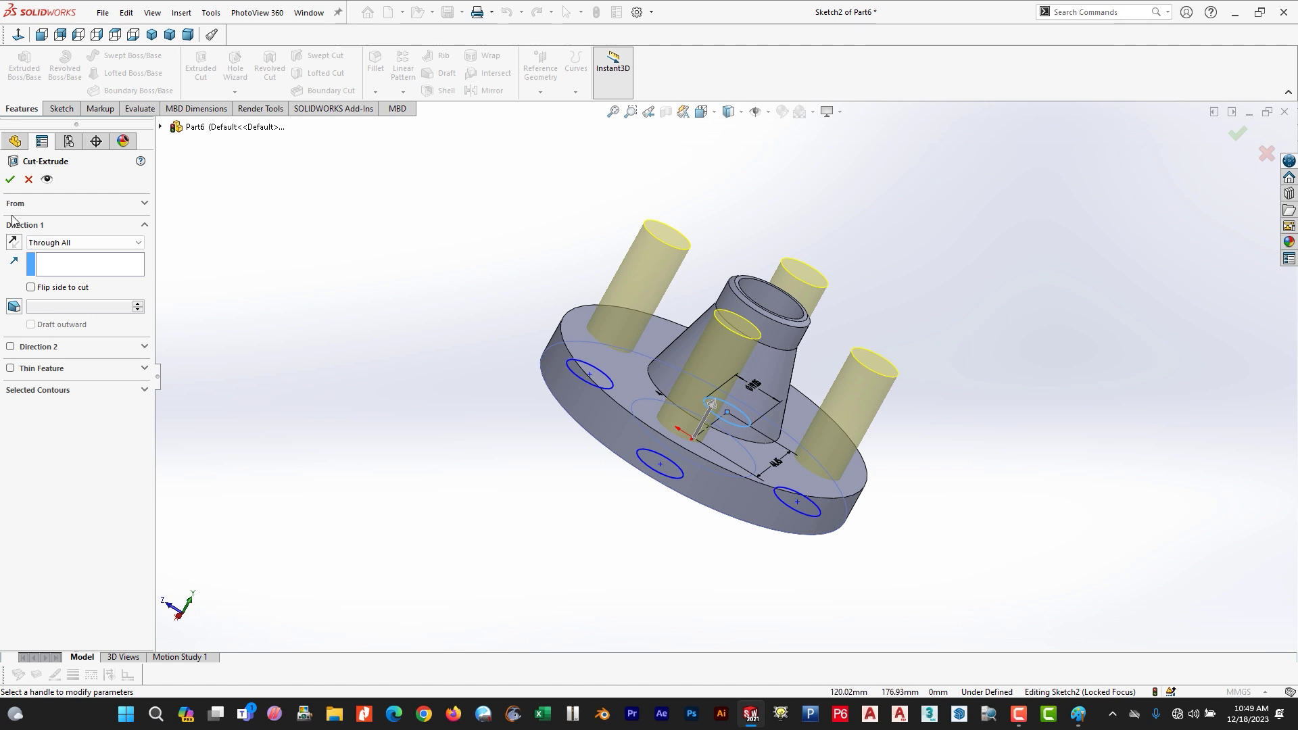
click(10, 180)
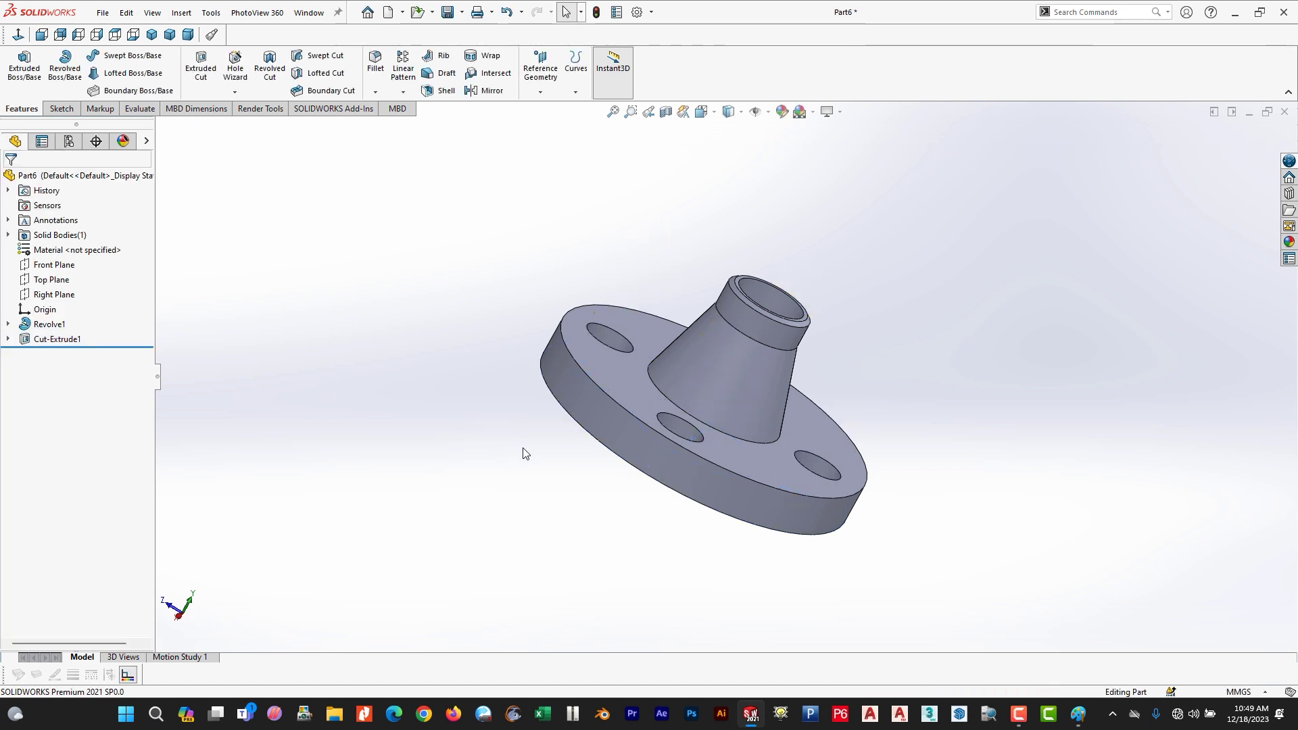
- Orbit the flange to view its raised face with the four through bolt holes
middle_drag(552, 467, 633, 296)
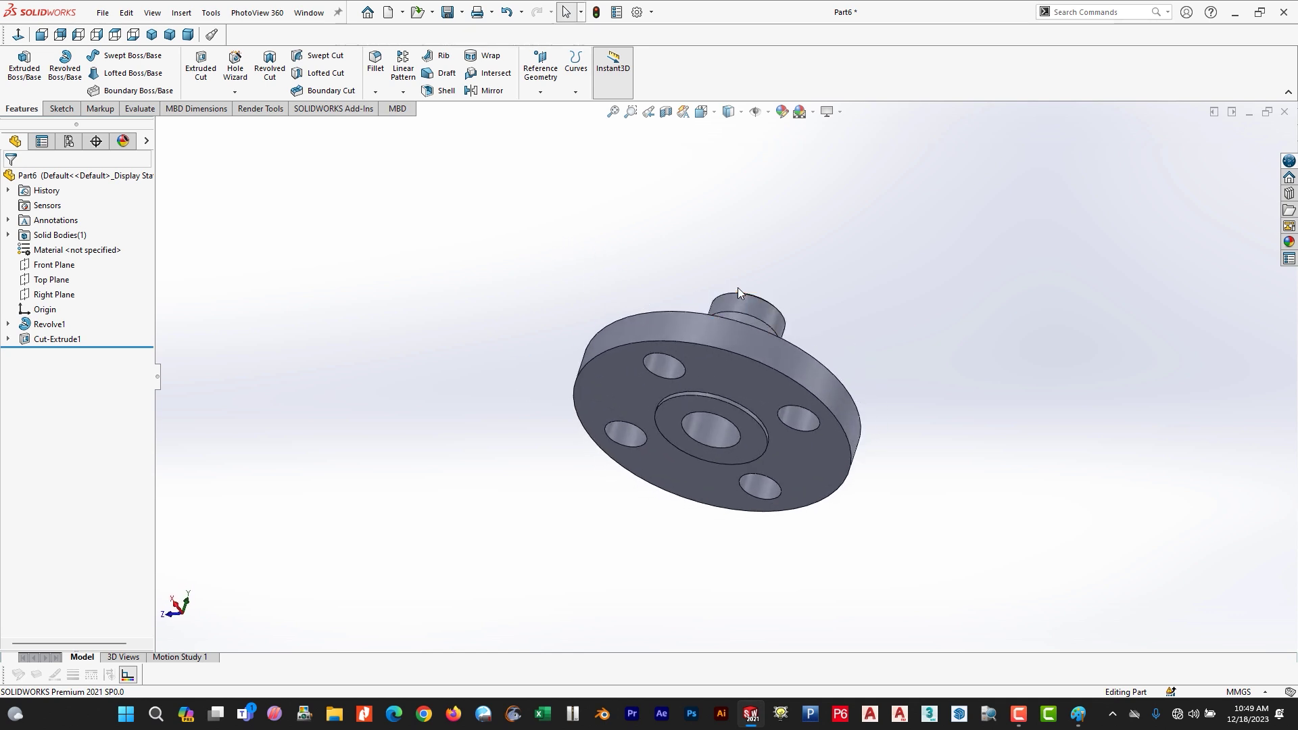